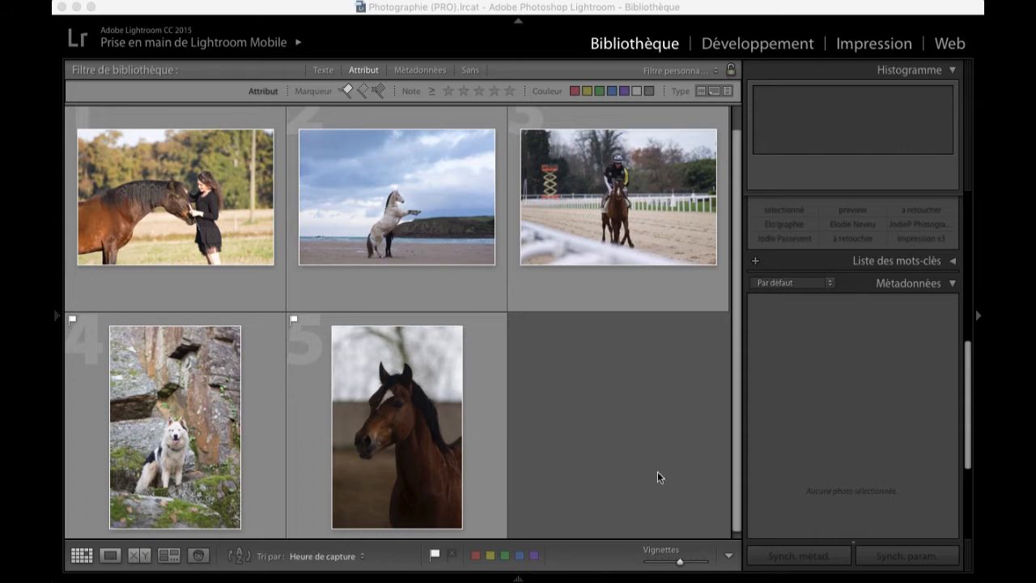
Step: Open the photo of the woman with the brown horse as a single large image in the Develop module
scroll(639, 431, "up", 1)
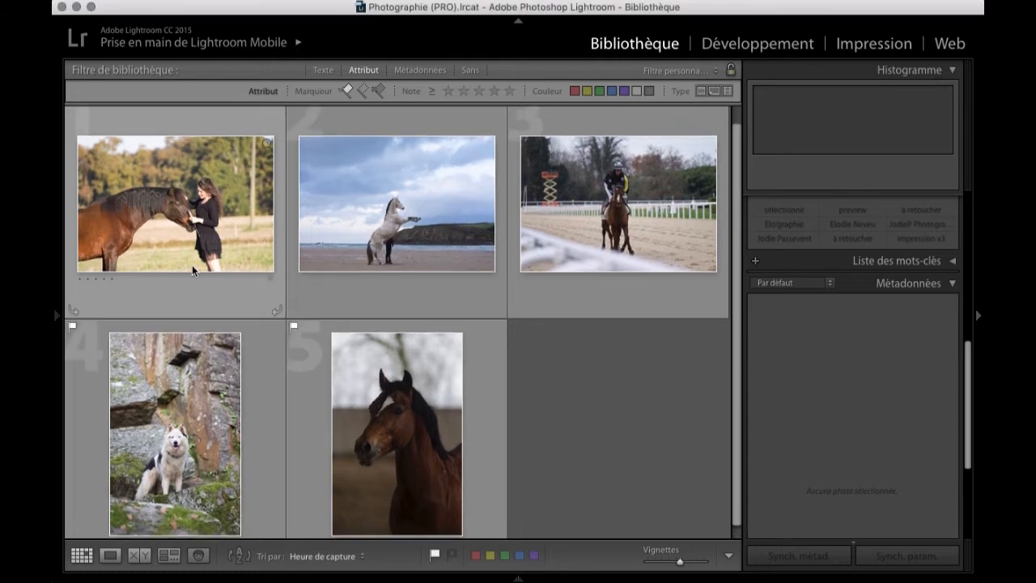
left_click(210, 419)
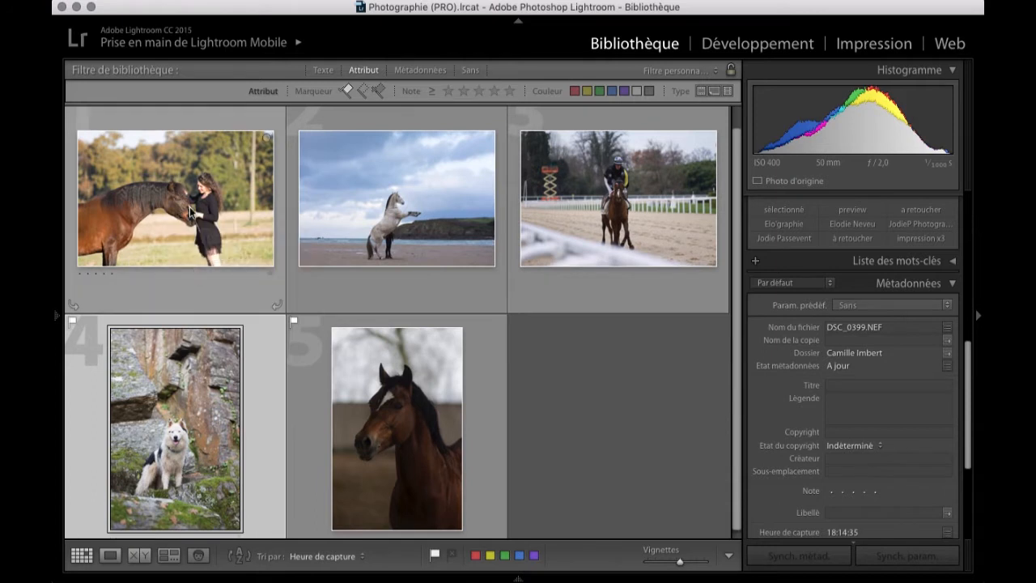
left_click(190, 212)
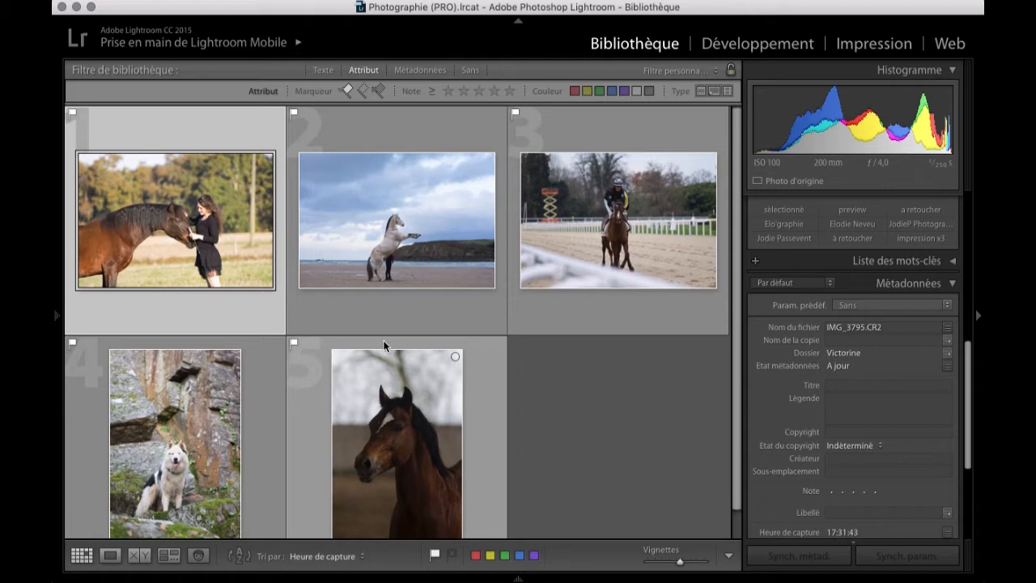
key("e")
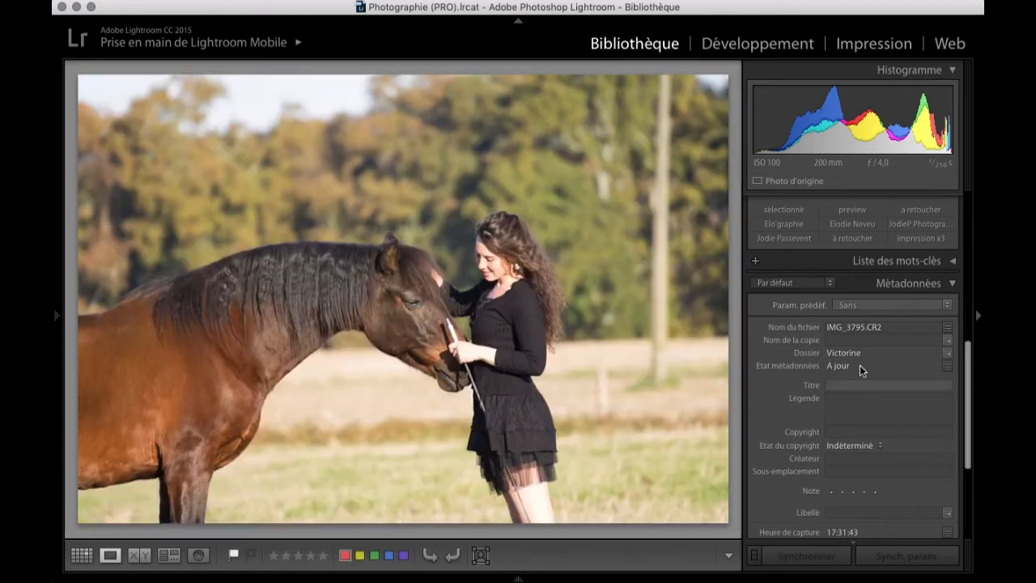
left_click(730, 43)
Step: Enable lens profile correction for the photo with the Canon EF 70-200 lens model
scroll(847, 432, "down", 15)
scroll(847, 478, "up", 5)
left_click(784, 291)
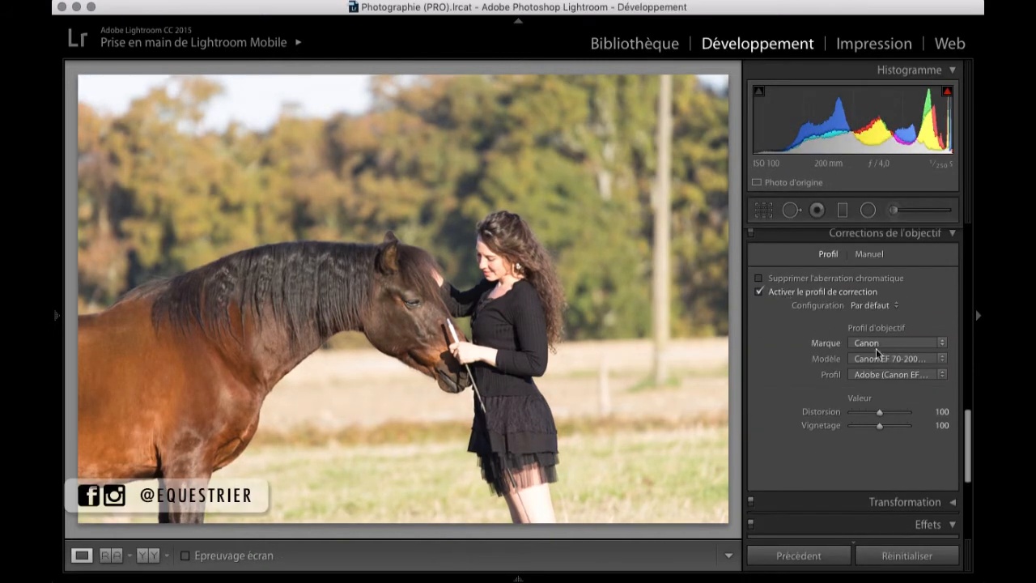
left_click(943, 361)
left_click(871, 359)
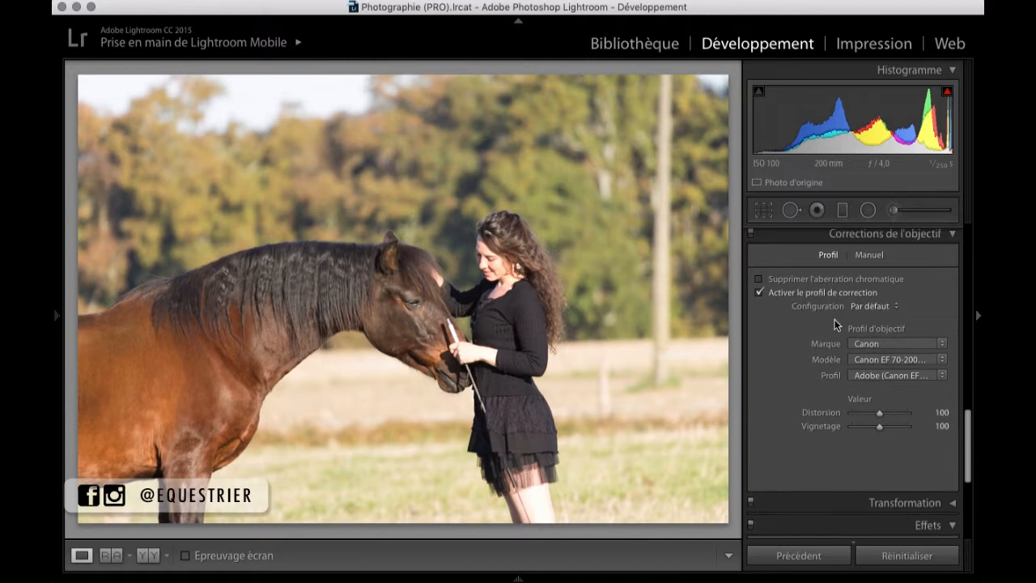
Step: Straighten the photo with the crop tool by rotating it to an angle of 1.60
scroll(825, 299, "up", 6)
scroll(823, 283, "up", 5)
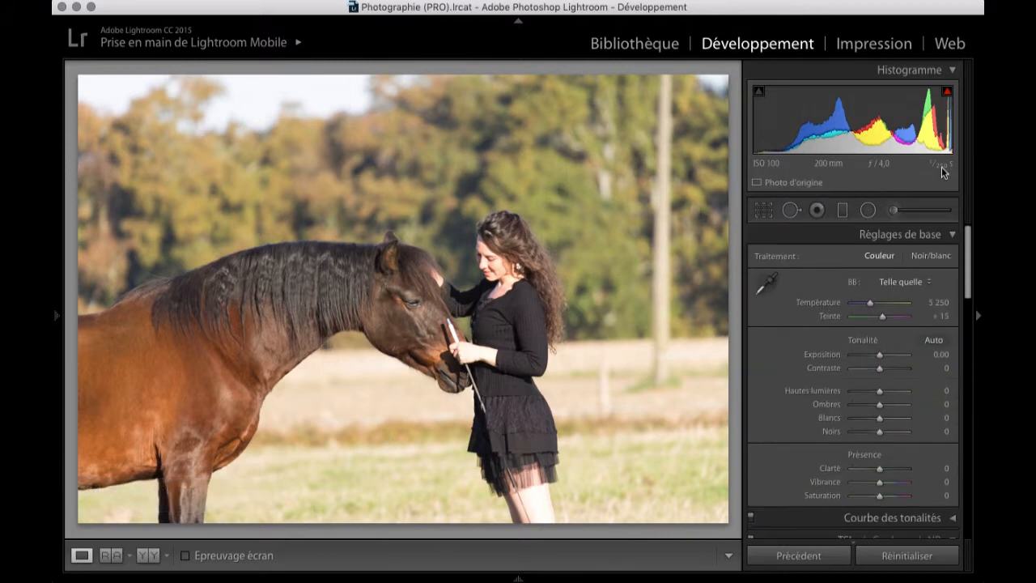
left_click(762, 214)
left_click_drag(651, 340, 652, 339)
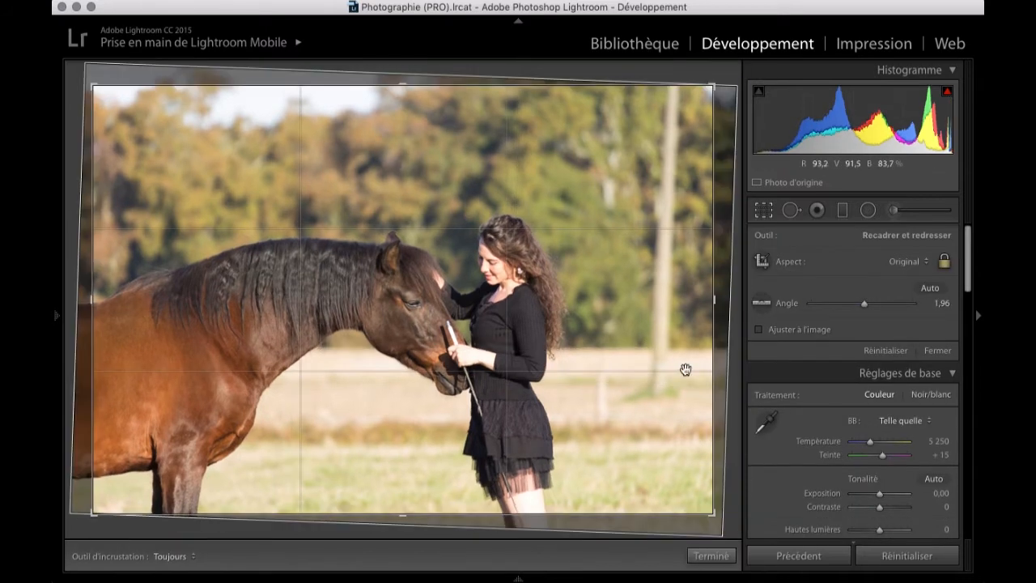
left_click_drag(706, 366, 705, 363)
key("Return")
Step: Crop the photo closer around the horse and the woman, keeping the original aspect ratio
left_click(765, 212)
left_click_drag(681, 108, 693, 102)
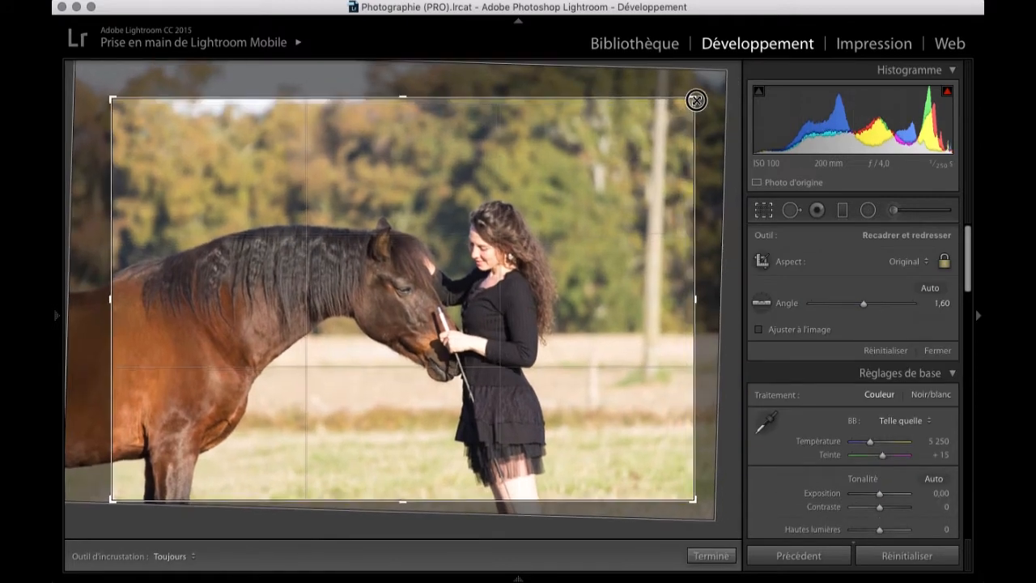
key("Return")
key("r")
key("Return")
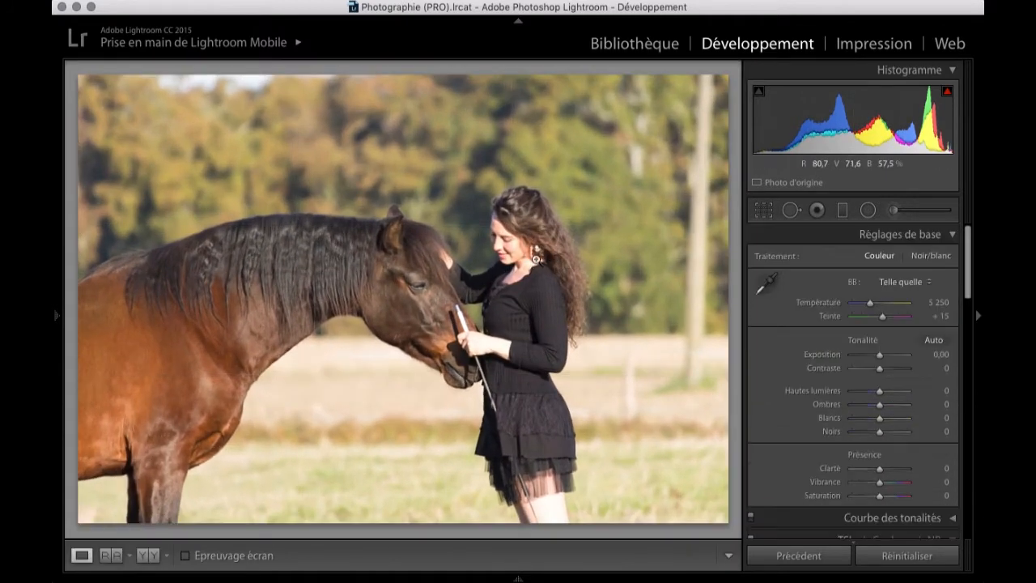
left_click(767, 212)
left_click_drag(113, 493, 92, 479)
key("Return")
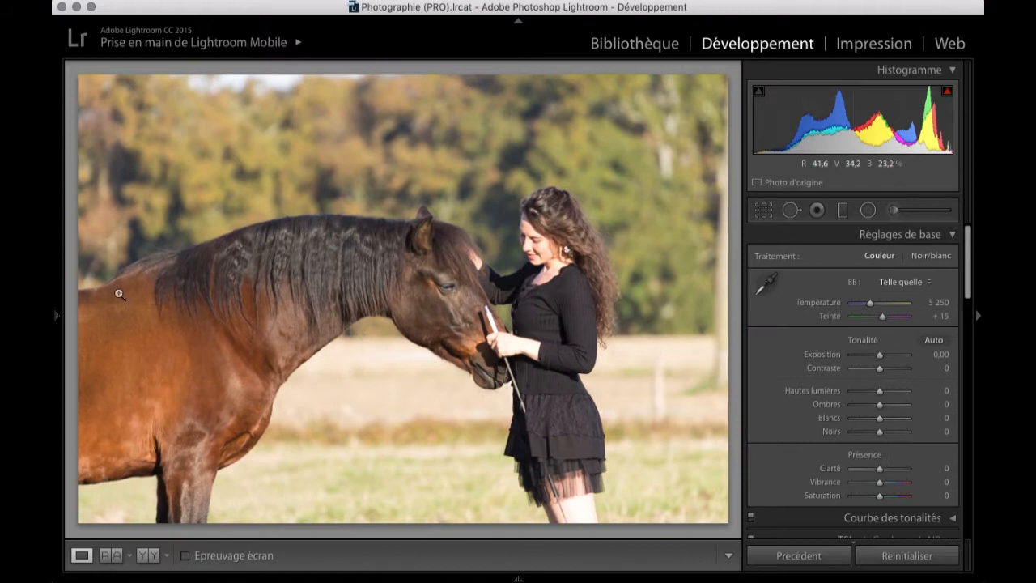
Step: Refine the crop framing around the horse and the woman and rotate the photo to an angle of 1.36
key("r")
left_click_drag(109, 300, 121, 301)
left_click_drag(200, 318, 197, 310)
key("Return")
left_click(763, 211)
left_click_drag(306, 322, 305, 328)
key("Return")
left_click(761, 214)
left_click_drag(721, 257, 721, 262)
left_click_drag(612, 302, 608, 300)
key("Return")
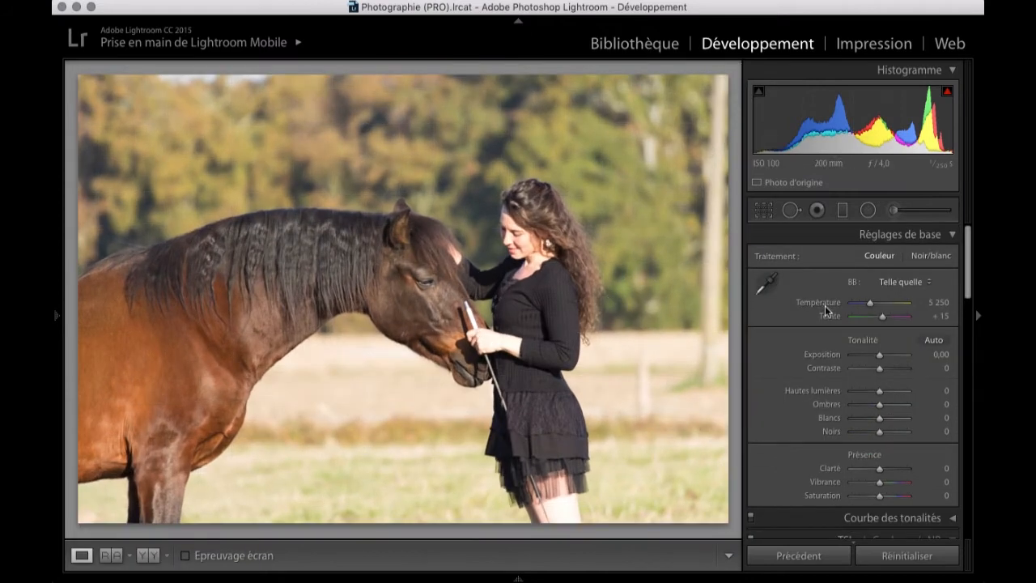
Step: Set temperature to 4887, exposure to −0.10, contrast to +8, highlights to −34, shadows to −15, whites to −7 and blacks to −8
left_click_drag(870, 303, 878, 318)
double_click(836, 317)
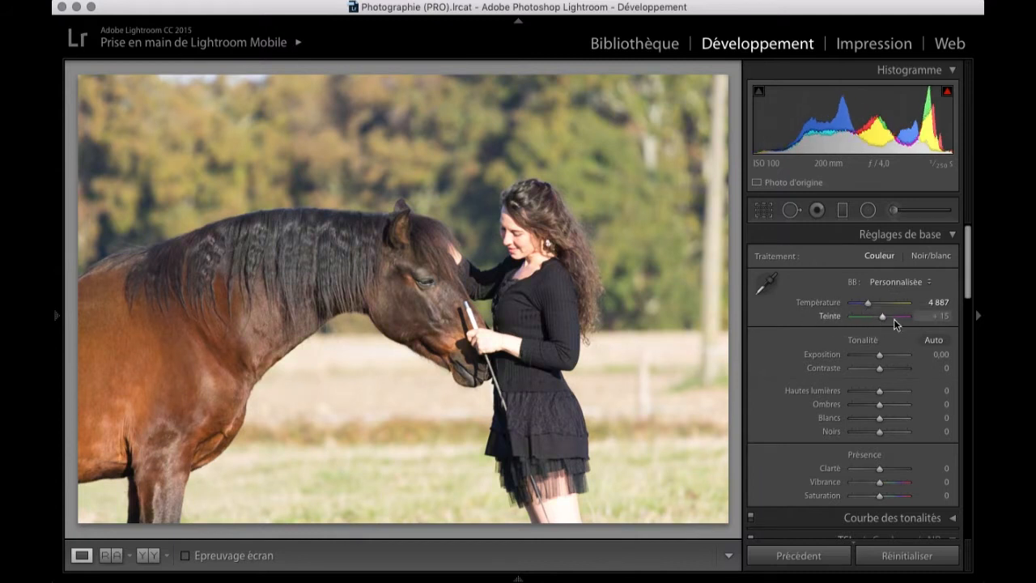
left_click(879, 393)
left_click_drag(879, 392, 876, 421)
left_click_drag(878, 356, 876, 362)
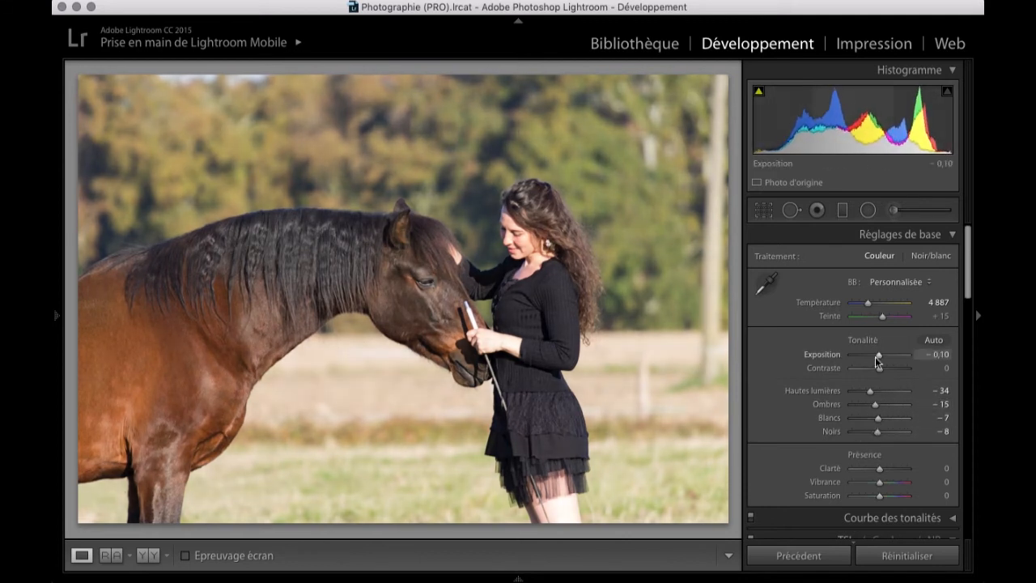
left_click(880, 370)
Step: Set the photo's vibrance to +21 and its overall saturation to −4
scroll(882, 368, "down", 5)
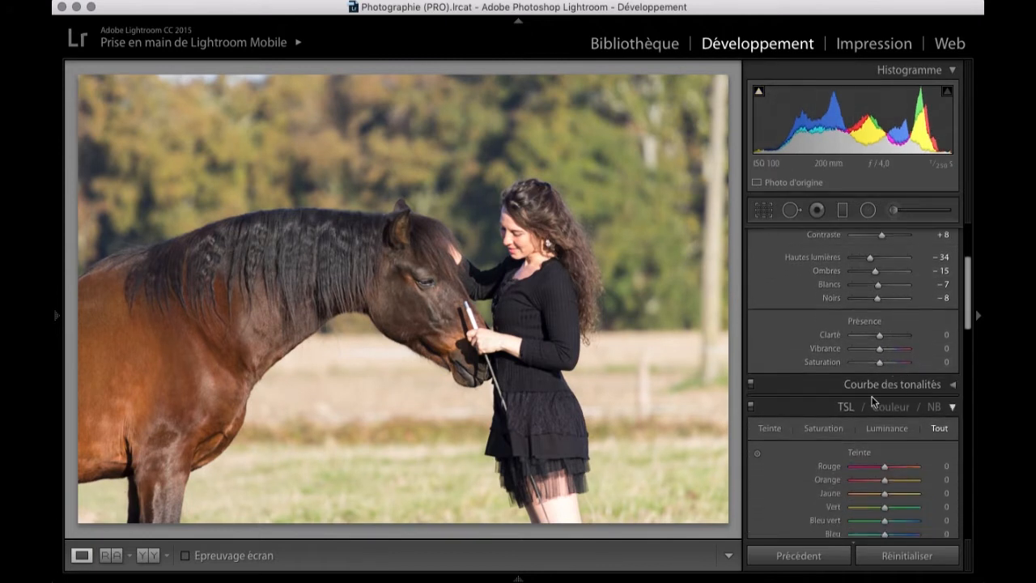
mouse_move(880, 349)
left_mouse_down()
mouse_move(875, 364)
mouse_move(886, 353)
left_mouse_up()
left_click_drag(883, 362, 880, 364)
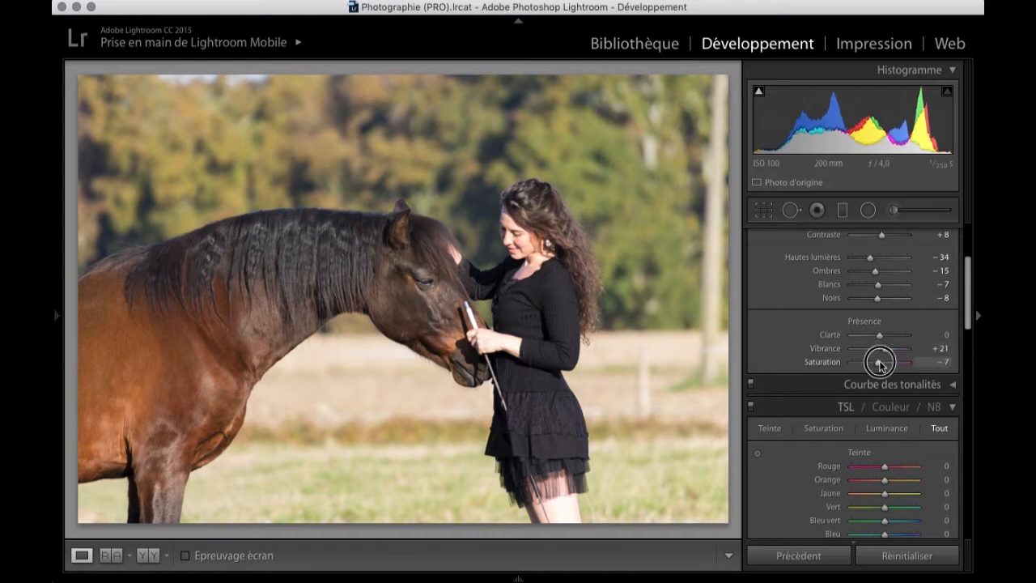
Step: Set the hues to red +26, orange −2, yellow +20, green −42, aqua +35, blue +25, purple −50 and magenta −21
scroll(882, 364, "down", 4)
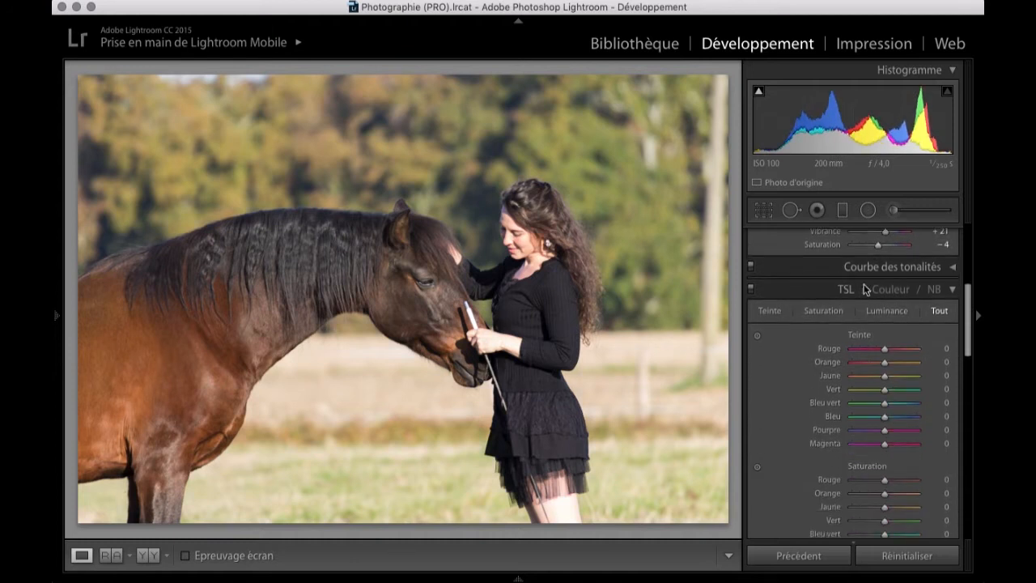
scroll(884, 364, "down", 2)
left_click_drag(885, 305, 871, 351)
left_click_drag(884, 359, 874, 401)
Step: Set the colour saturations to orange +8, yellow −15, green −12, blue +2, purple +3 and magenta −3
scroll(890, 368, "down", 3)
mouse_move(873, 384)
left_mouse_down()
mouse_move(849, 388)
mouse_move(881, 379)
mouse_move(880, 397)
left_mouse_up()
left_click_drag(883, 369, 882, 374)
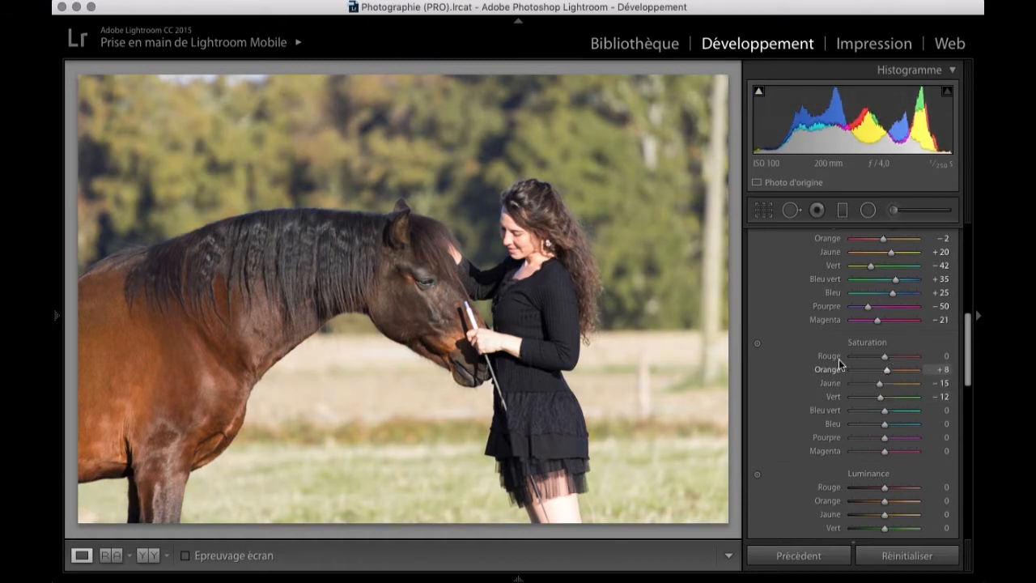
scroll(894, 368, "down", 2)
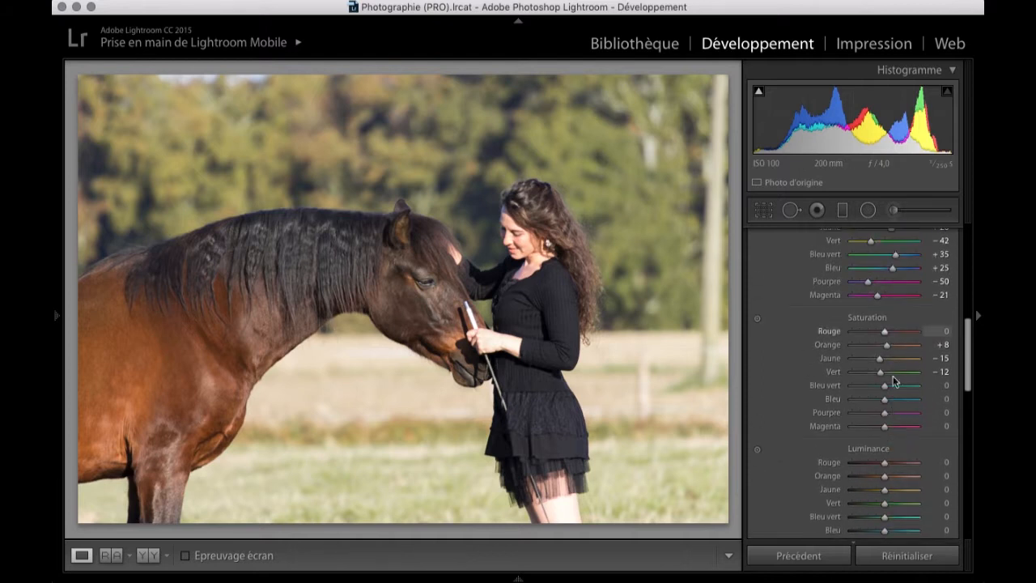
scroll(884, 423, "down", 2)
left_click_drag(862, 410, 886, 432)
Step: Set the colour luminances to red −14, orange +6, yellow −15, green −27 and aqua +4, and raise the blue luminance strongly
scroll(893, 414, "down", 2)
mouse_move(884, 443)
left_mouse_down()
mouse_move(860, 457)
mouse_move(874, 458)
left_mouse_up()
left_click_drag(884, 469, 913, 486)
Step: Zoom in on the woman's face and set the purple hue to +3 and the magenta hue to +21
left_click(505, 264)
left_click_drag(872, 350, 885, 353)
mouse_move(885, 366)
left_mouse_down()
mouse_move(851, 370)
mouse_move(886, 369)
left_mouse_up()
mouse_move(896, 380)
left_mouse_down()
mouse_move(871, 387)
mouse_move(886, 387)
mouse_move(893, 368)
left_mouse_up()
scroll(887, 377, "up", 4)
left_click_drag(869, 354, 886, 357)
scroll(886, 359, "down", 1)
Step: Show the woman's face in a side-by-side before/after comparison and set the aqua hue to +6 and the blue hue to +3
left_click_drag(389, 380, 316, 359)
left_click(149, 556)
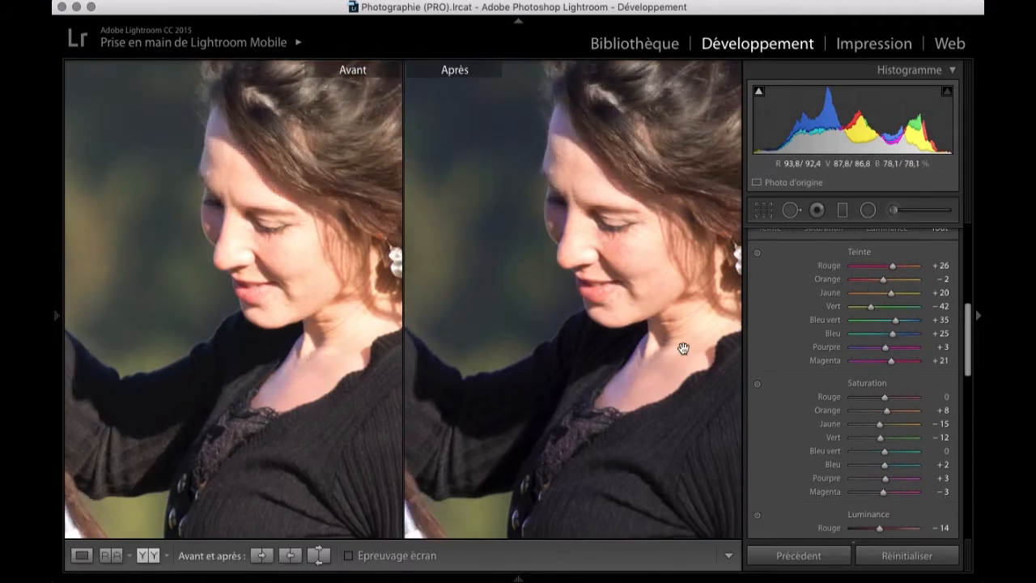
scroll(893, 375, "up", 1)
scroll(889, 372, "down", 4)
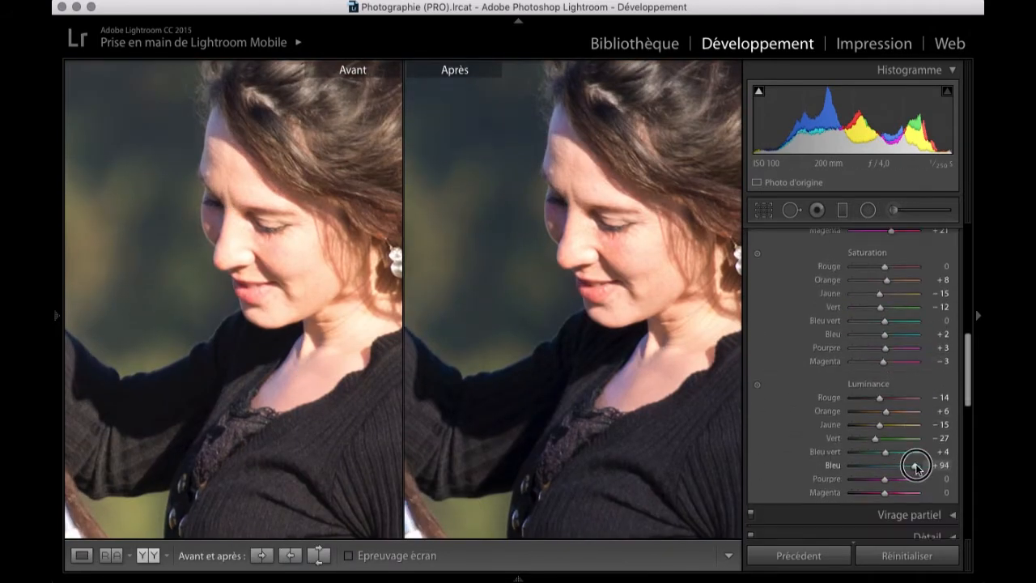
left_click_drag(896, 479, 888, 479)
scroll(903, 422, "up", 6)
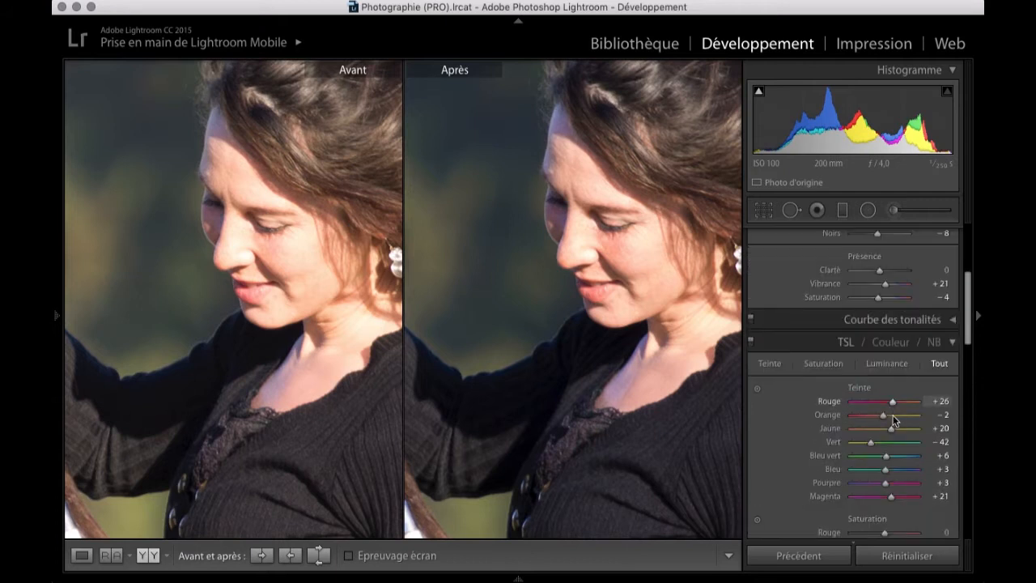
Step: Compare the whole photo before and after in different layouts and return to the single-image view
scroll(889, 385, "down", 6)
left_click(343, 406)
key("shift+y")
key("alt+y")
key("alt+y")
key("y")
key("y")
Step: Readjust the basic tones to shadows −3, whites −2 and blacks −25
scroll(816, 382, "up", 8)
mouse_move(877, 401)
left_mouse_down()
mouse_move(877, 377)
mouse_move(879, 394)
left_mouse_up()
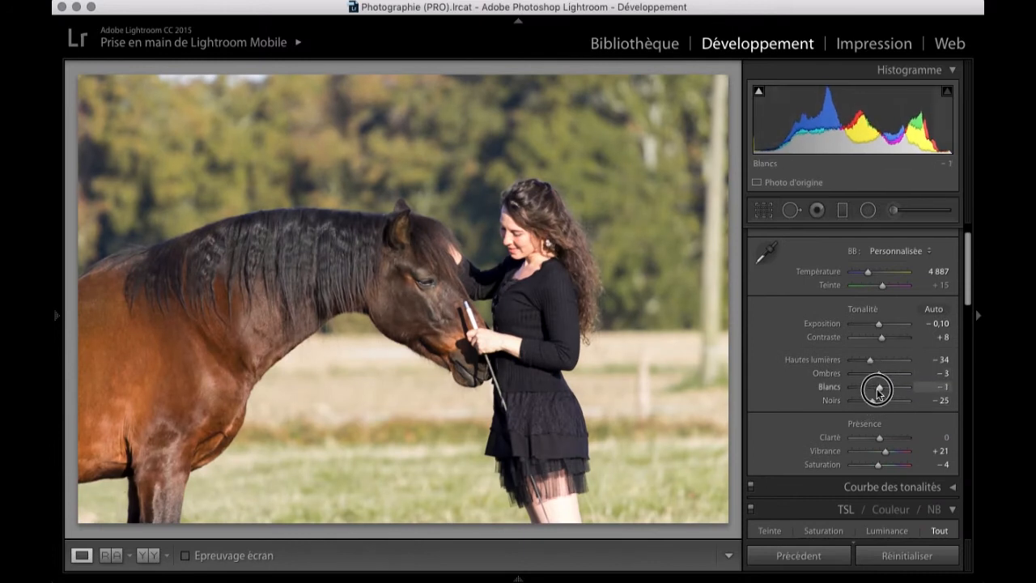
scroll(879, 393, "down", 10)
scroll(884, 396, "down", 6)
left_click_drag(880, 499, 881, 502)
scroll(952, 475, "up", 5)
scroll(953, 475, "up", 6)
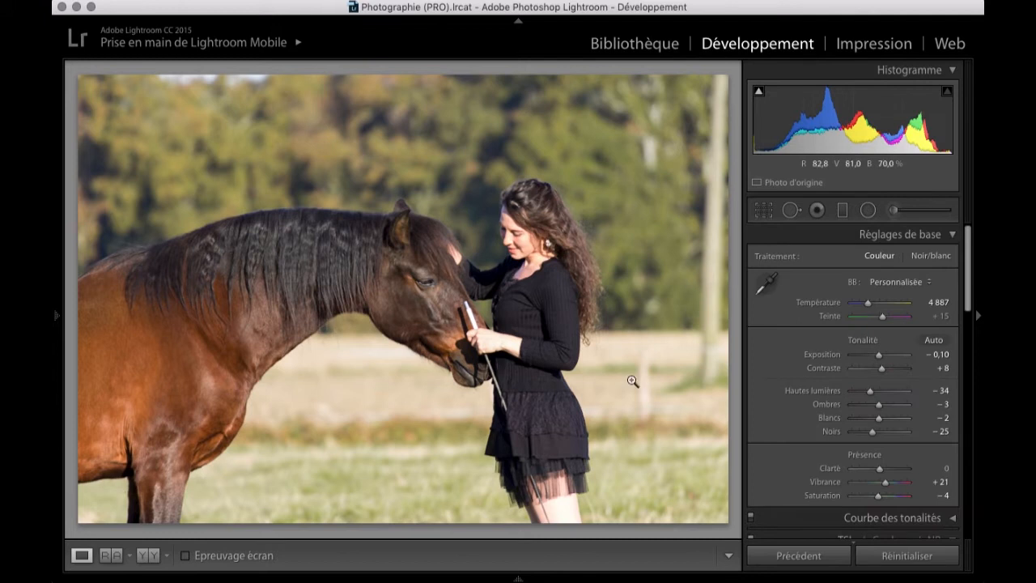
Step: Straighten the crop again along the field's horizon line and fine-tune its angle to 1.44
key("r")
left_click(761, 304)
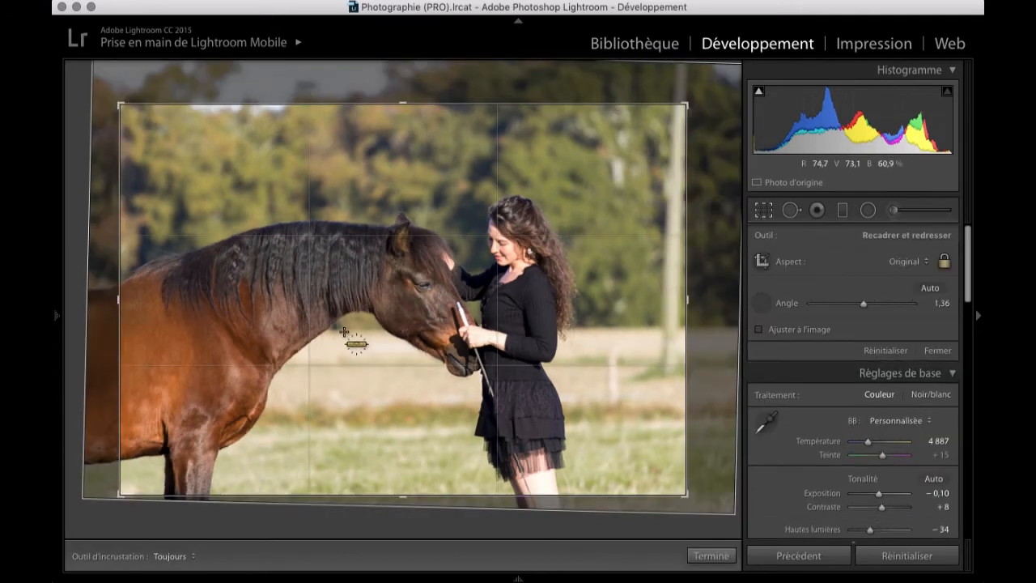
left_click_drag(340, 329, 647, 328)
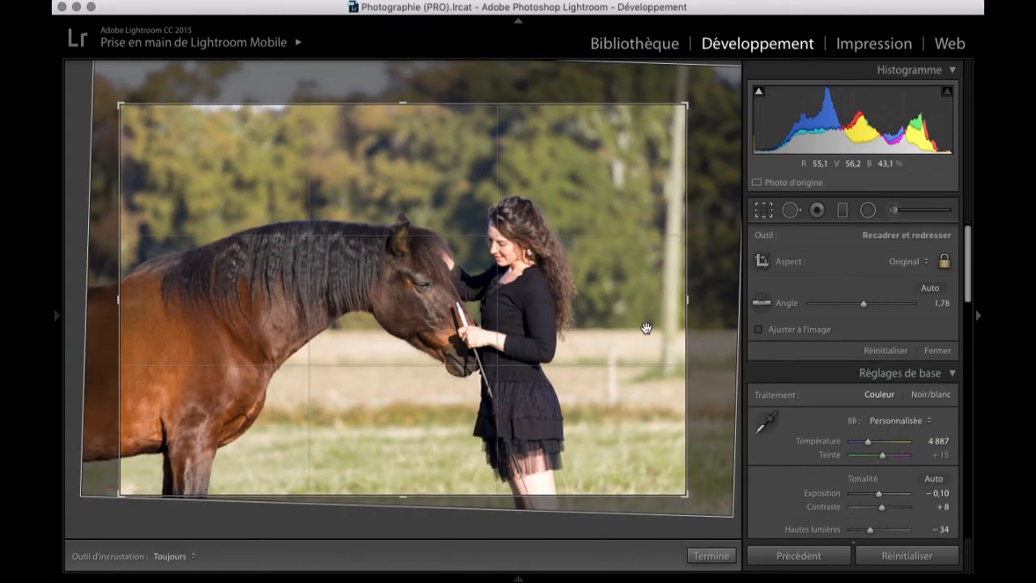
key("Return")
left_click(763, 211)
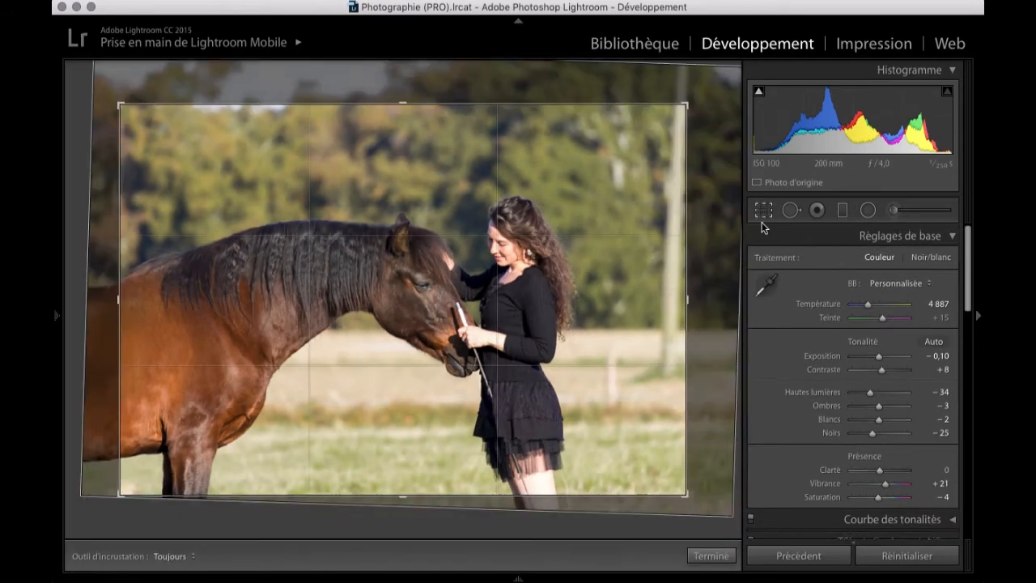
mouse_move(723, 332)
left_mouse_down()
mouse_move(723, 321)
mouse_move(724, 339)
left_mouse_up()
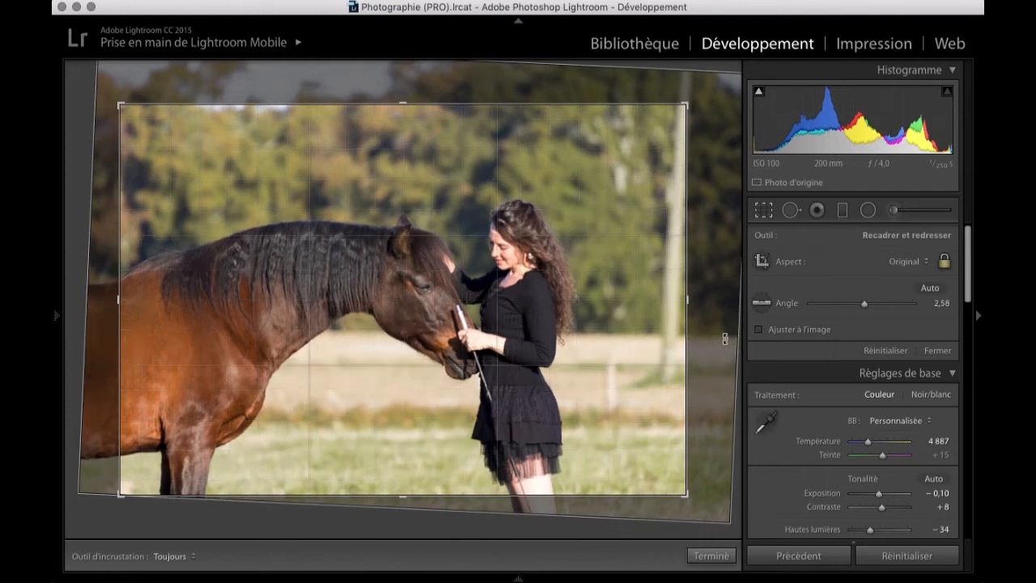
key("Return")
key("r")
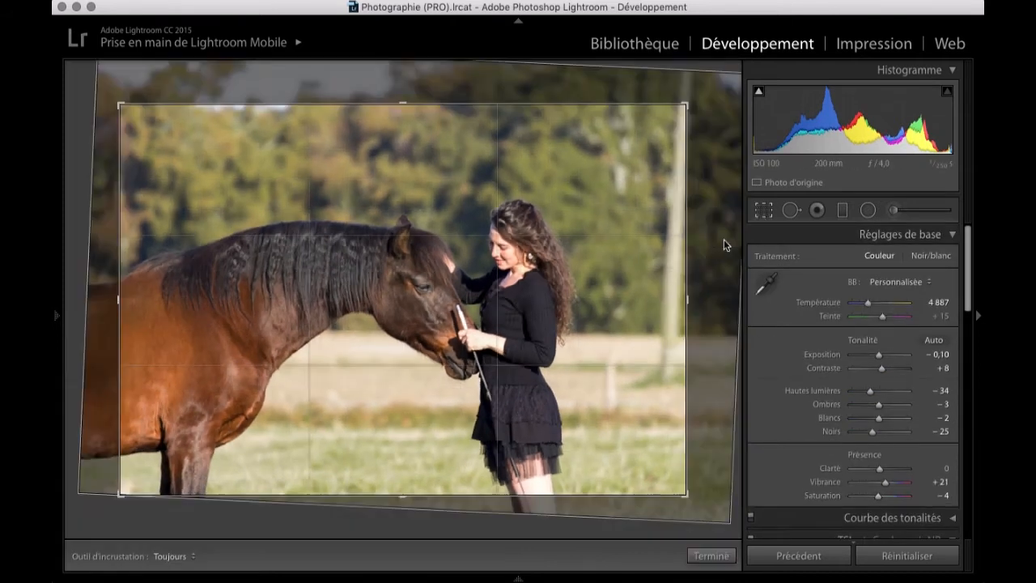
left_click_drag(718, 344, 718, 338)
left_click_drag(558, 338, 557, 333)
key("Return")
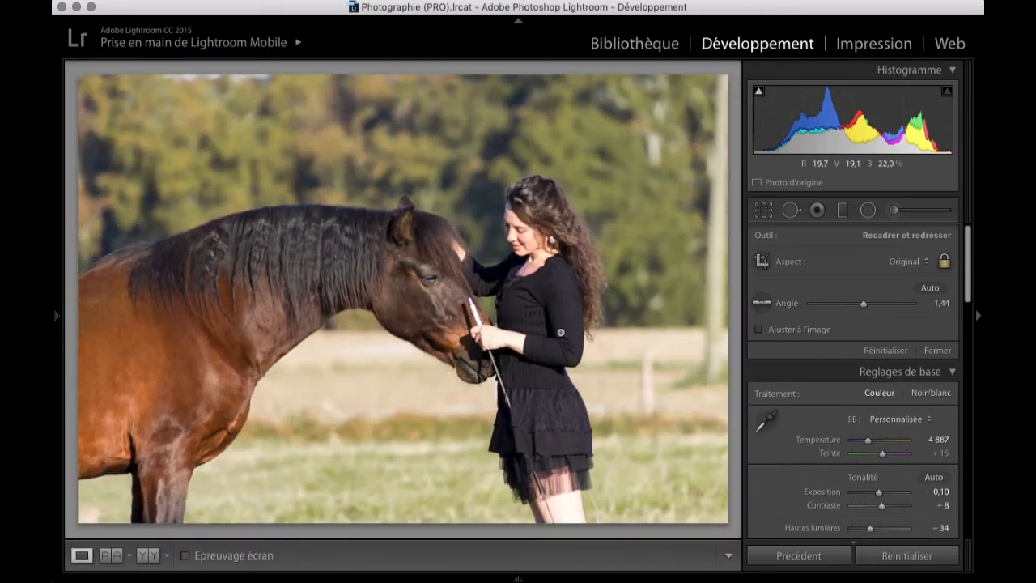
Step: Check the photo in the before/after comparison and send it to Adobe Photoshop CC 2017 for editing
key("y")
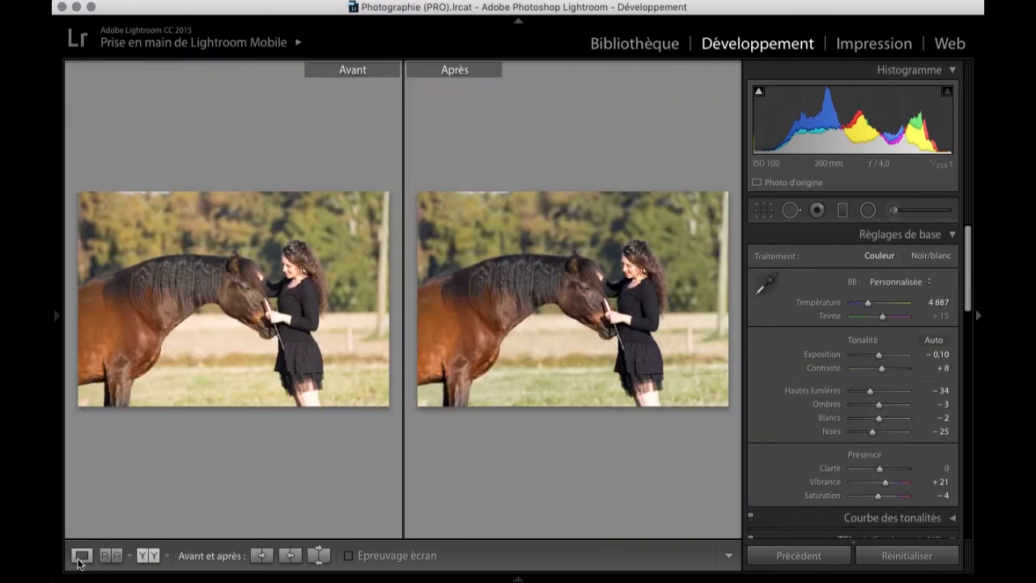
left_click(80, 562)
right_click(385, 72)
left_click(291, 157)
right_click(291, 157)
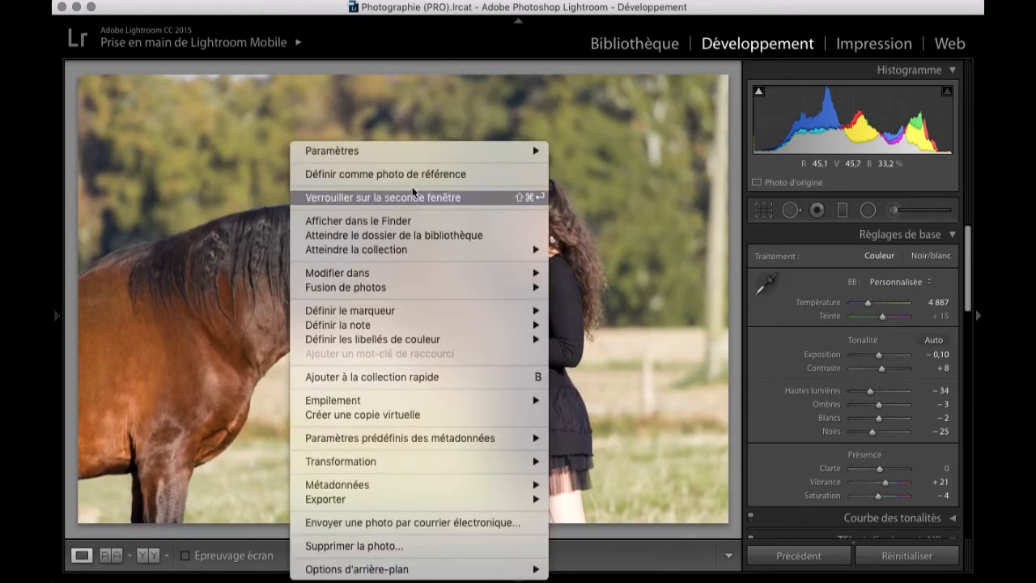
mouse_move(391, 273)
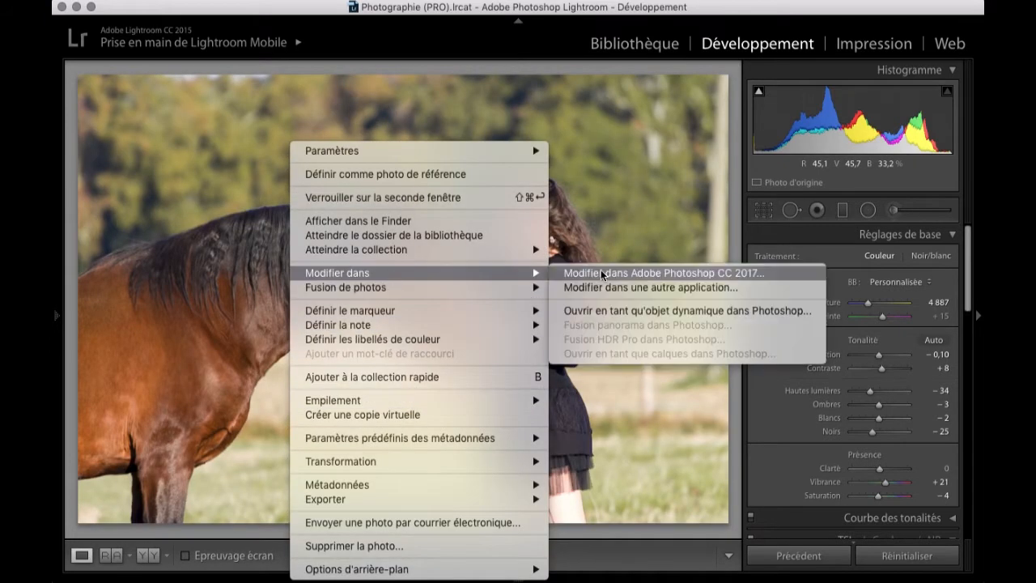
left_click(600, 270)
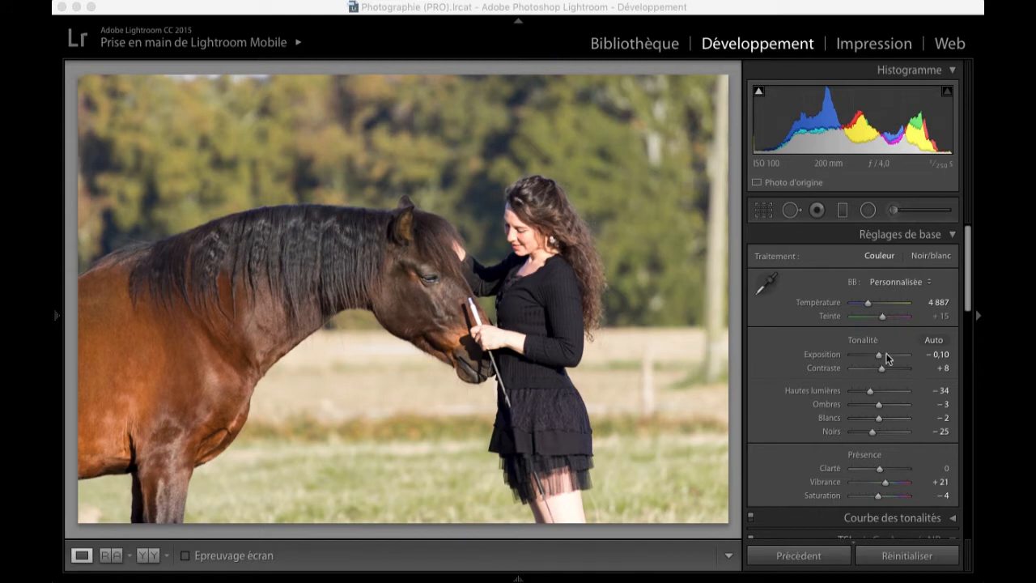
scroll(870, 356, "down", 1)
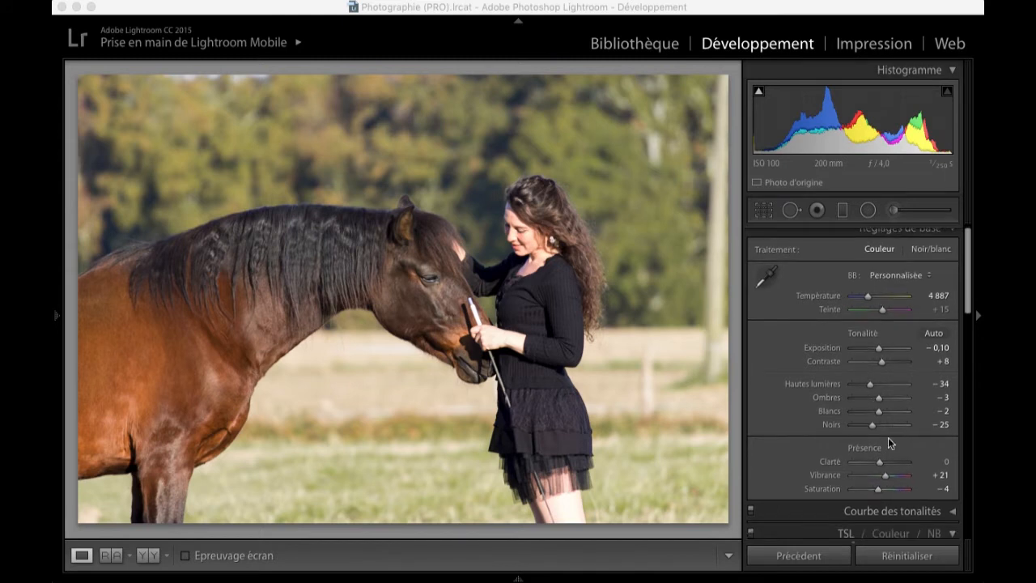
Step: Duplicate the background layer and set the Clone Stamp to a 142 px brush at 73% opacity
key("super+j")
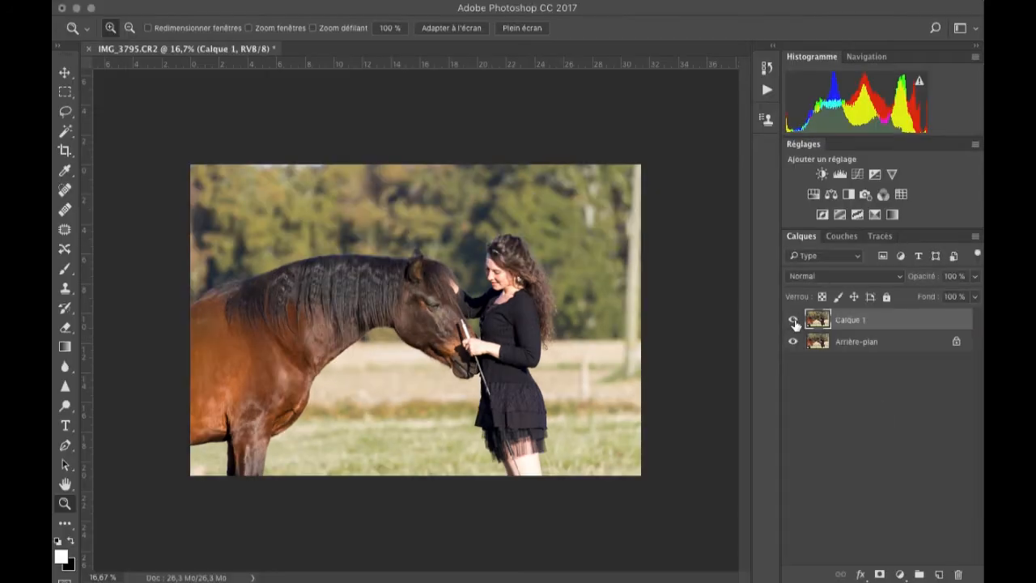
left_click(626, 283)
left_click(405, 340)
left_click_drag(351, 388, 424, 217)
left_click(425, 217)
key("s")
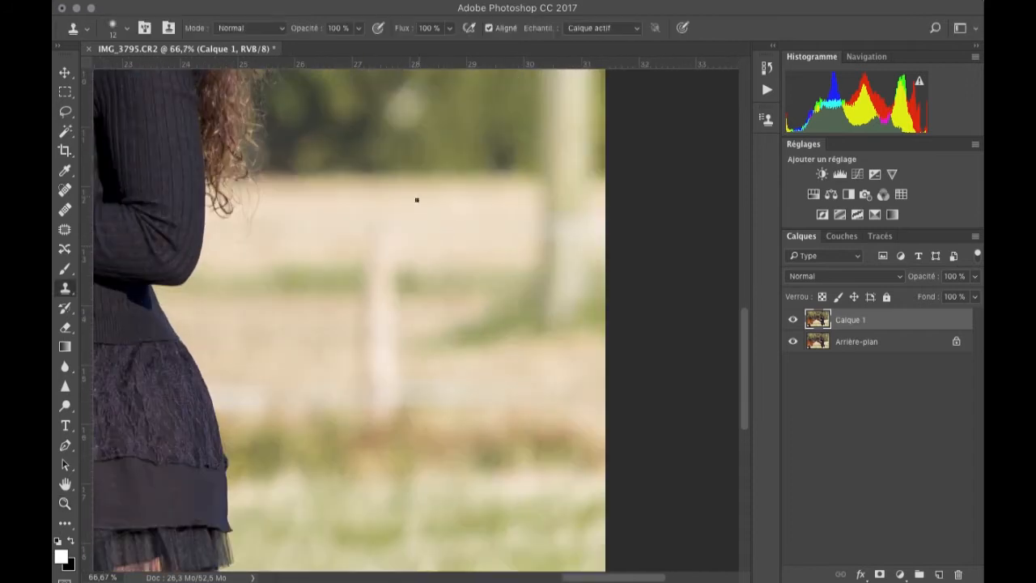
right_click(410, 157)
left_click_drag(358, 28, 343, 47)
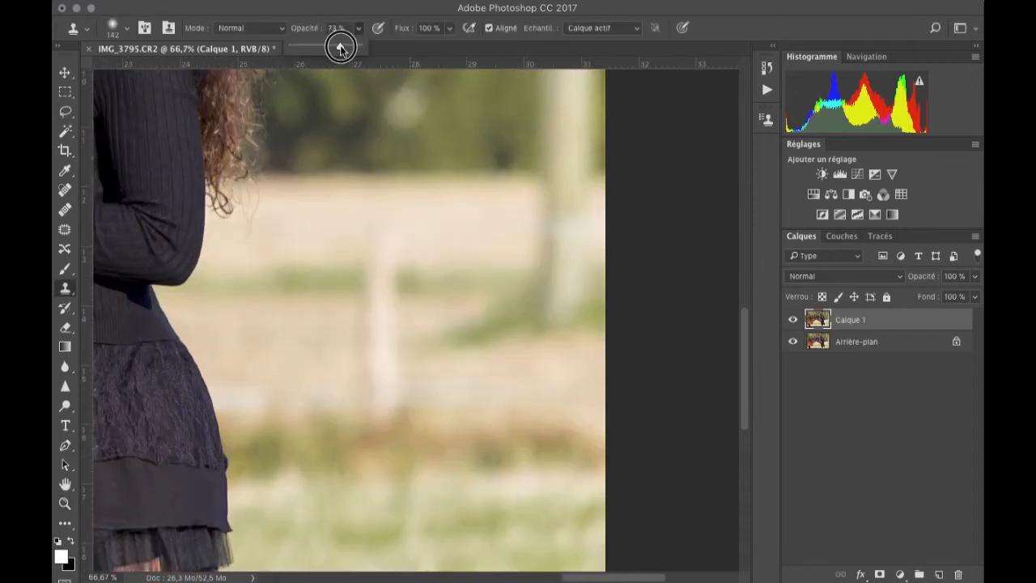
Step: Clone the blurred field over the small fence post and the tall pole's lower section behind the woman
left_click(397, 174, "alt")
mouse_move(543, 174)
left_mouse_down()
mouse_move(590, 180)
mouse_move(581, 216)
left_mouse_up()
left_click(293, 267, "alt")
left_click_drag(382, 267, 370, 251)
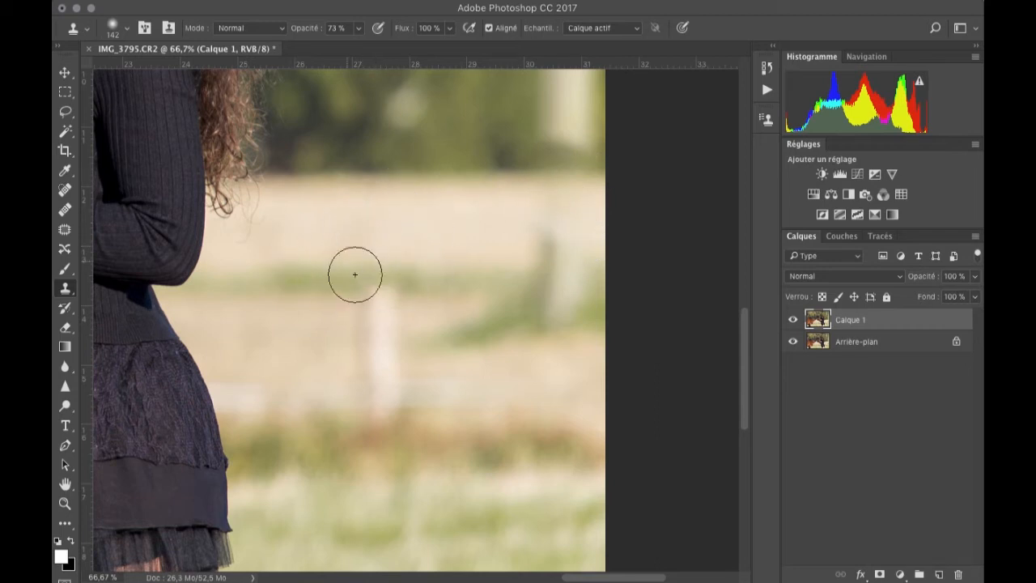
left_click_drag(380, 305, 365, 309)
left_click_drag(325, 255, 395, 138)
left_click_drag(473, 209, 430, 234)
Step: Clone over the remains of the pole's base in the field and compare the layer with the original
left_click_drag(675, 108, 603, 203)
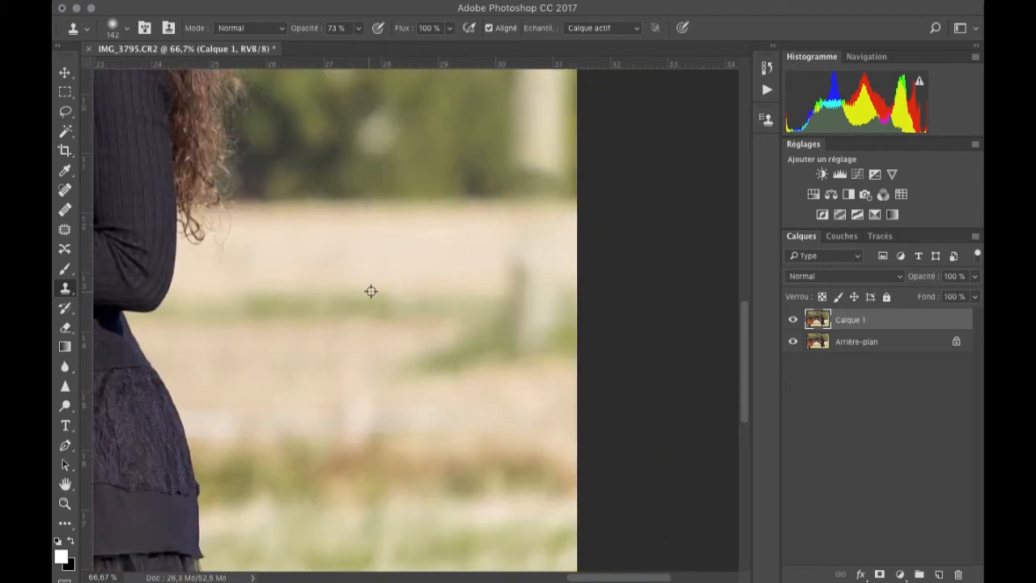
left_click_drag(526, 303, 513, 275)
left_click_drag(526, 318, 506, 334)
left_click(488, 342, "alt")
key("z")
left_click(397, 361, "alt")
left_click(396, 362, "alt")
left_click(792, 320)
left_click(792, 319)
Step: Clone the blurred foliage over the rest of the tall pole along the photo's right edge
left_click_drag(582, 209, 475, 465)
left_click(571, 315)
key("s")
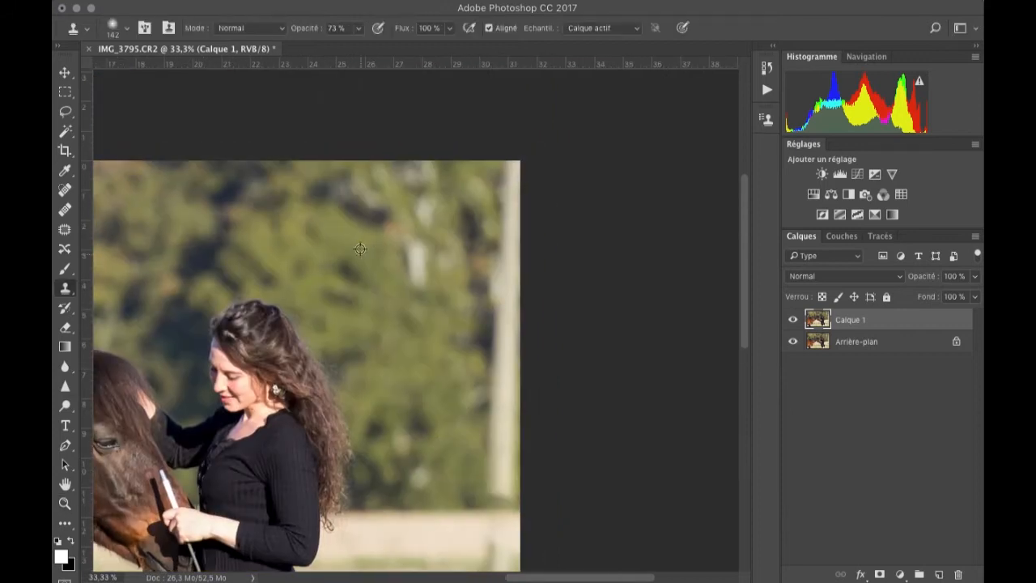
mouse_move(497, 236)
left_mouse_down()
mouse_move(502, 170)
mouse_move(504, 210)
left_mouse_up()
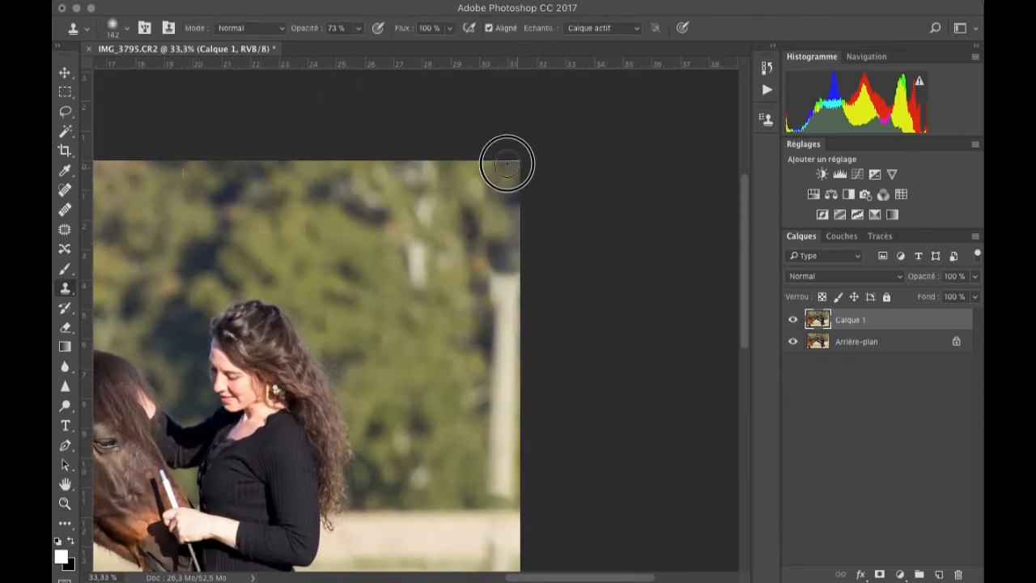
mouse_move(515, 235)
left_mouse_down()
mouse_move(491, 261)
mouse_move(513, 289)
mouse_move(486, 273)
left_mouse_up()
mouse_move(503, 356)
left_mouse_down()
mouse_move(478, 329)
mouse_move(507, 394)
mouse_move(484, 385)
left_mouse_up()
left_click(390, 342, "alt")
mouse_move(493, 429)
left_mouse_down()
mouse_move(492, 399)
mouse_move(516, 470)
left_mouse_up()
left_click_drag(502, 508, 500, 372)
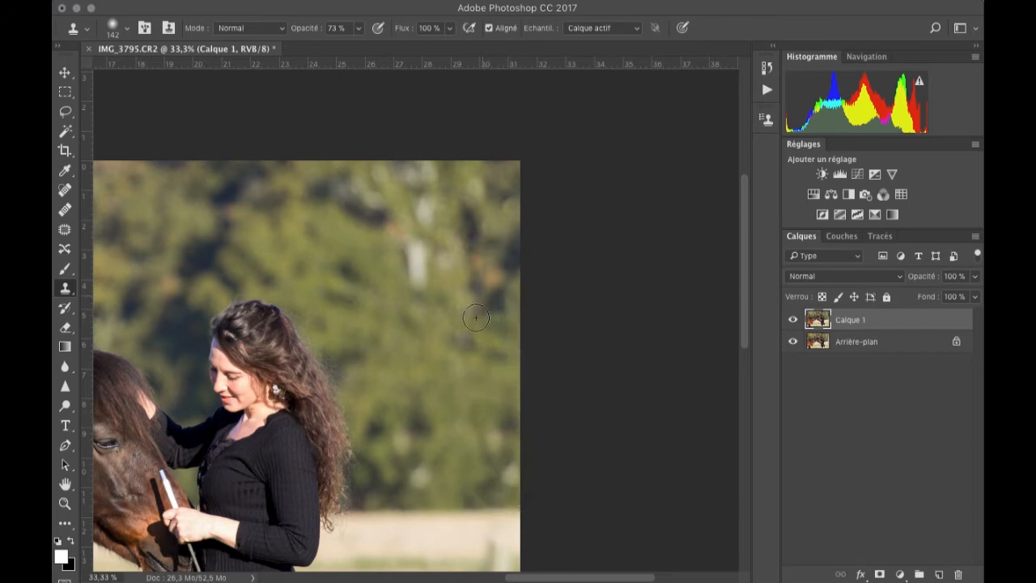
Step: Blend the cloned foliage using a 311 px Clone Stamp at 23% opacity and compare it with the original
right_click(412, 223)
left_click_drag(470, 252, 493, 252)
left_click_drag(483, 289, 510, 261)
left_click(500, 198, "alt")
left_click(502, 232)
left_click(514, 200, "alt")
left_click(475, 215)
left_click(482, 178, "alt")
left_click(476, 224)
left_click(481, 296, "alt")
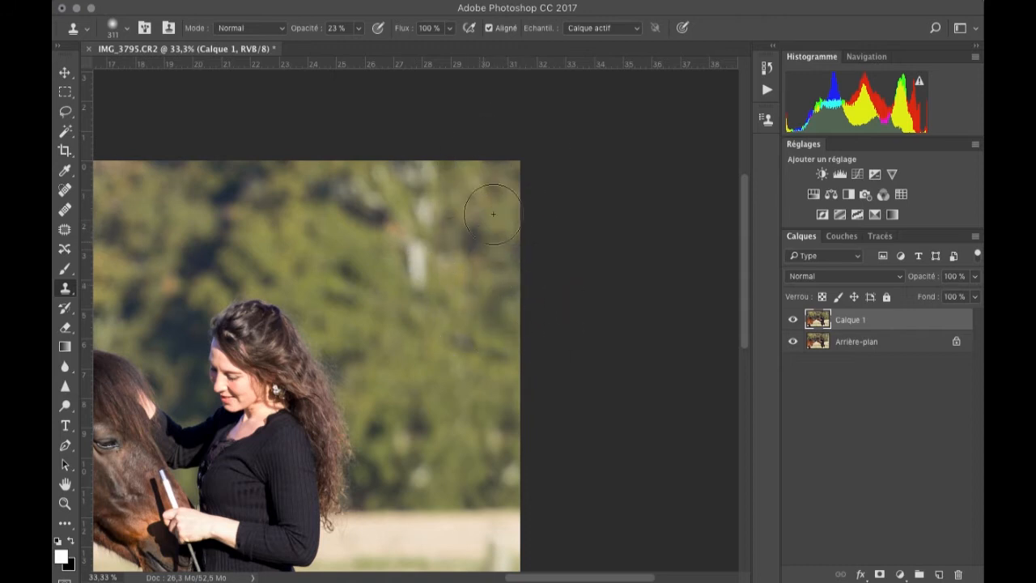
key("z")
left_click(482, 296, "alt")
left_click(792, 320)
left_click(792, 321)
Step: Clone the field over the faint remains of the pole's base with a 78 px brush at 23% opacity
left_click(616, 360)
key("s")
right_click(414, 265)
left_click_drag(561, 292, 538, 292)
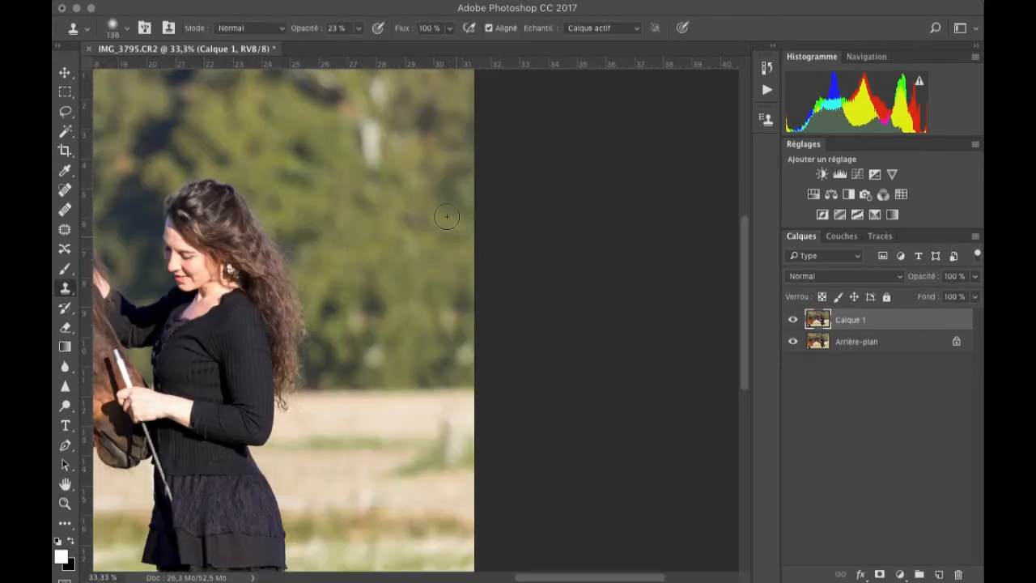
scroll(340, 348, "down", 5)
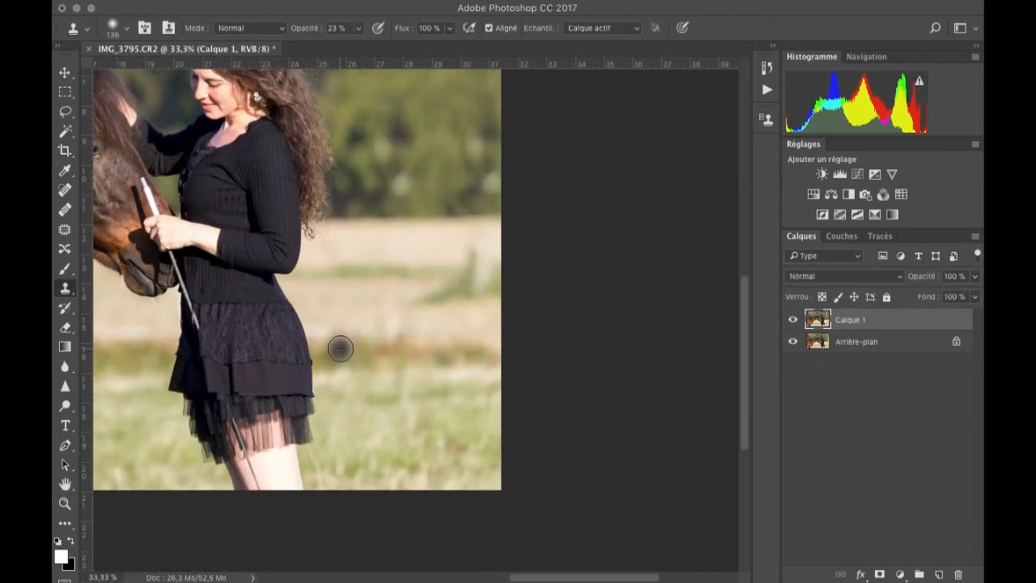
key("z")
left_click(447, 303)
key("s")
right_click(357, 288)
left_click_drag(480, 324, 470, 323)
left_click(257, 263, "alt")
left_click(432, 266)
mouse_move(375, 229)
left_mouse_down()
mouse_move(409, 265)
mouse_move(405, 296)
left_mouse_up()
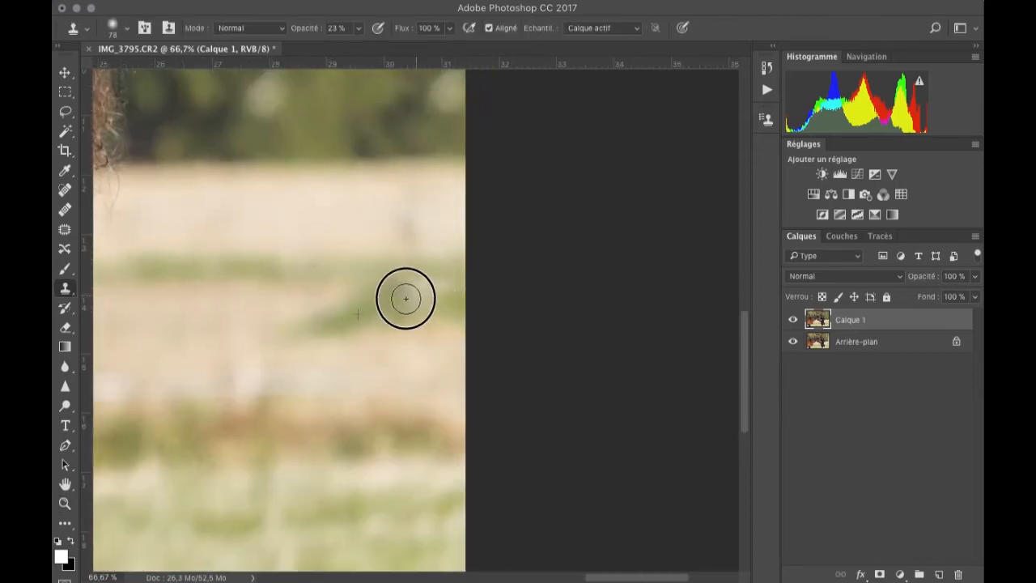
Step: Clone out the pale fence remains in the field beside the woman's skirt at 77% opacity
key("z")
left_click(362, 328, "alt")
left_click(363, 328, "alt")
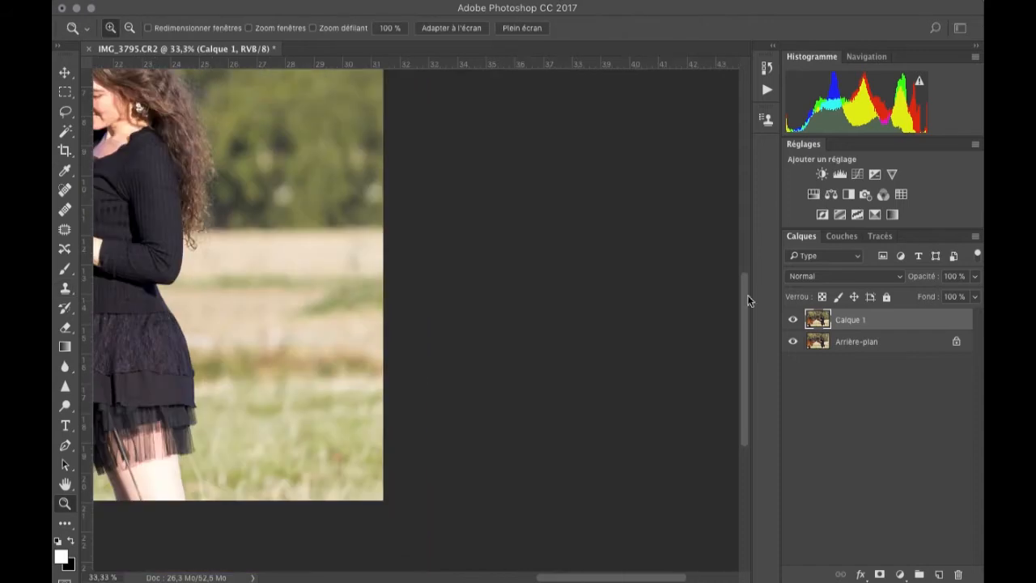
left_click(348, 278)
left_click(344, 277)
key("s")
key("x")
mouse_move(162, 283)
left_mouse_down()
mouse_move(356, 242)
mouse_move(396, 126)
left_mouse_up()
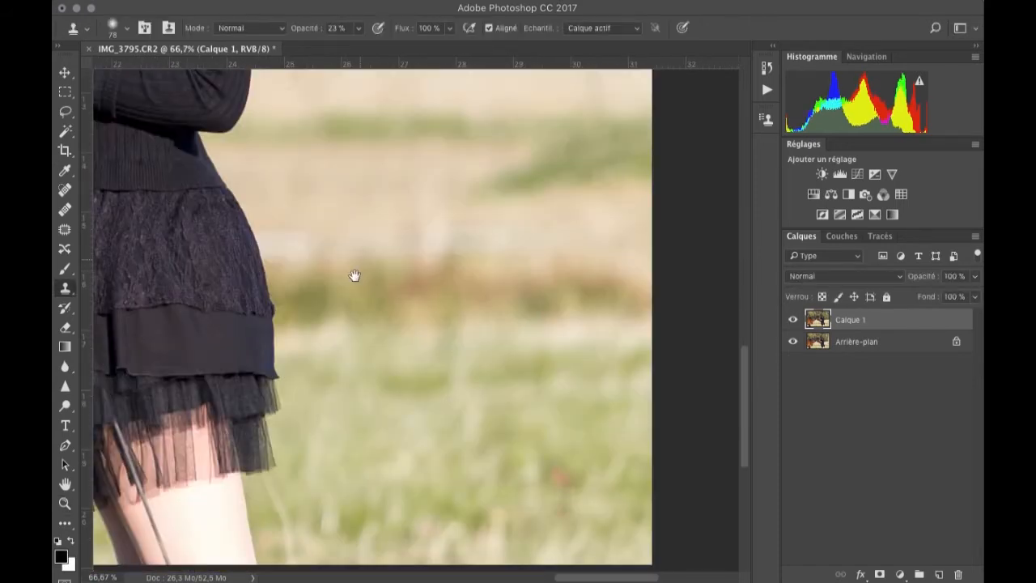
key("7")
key("7")
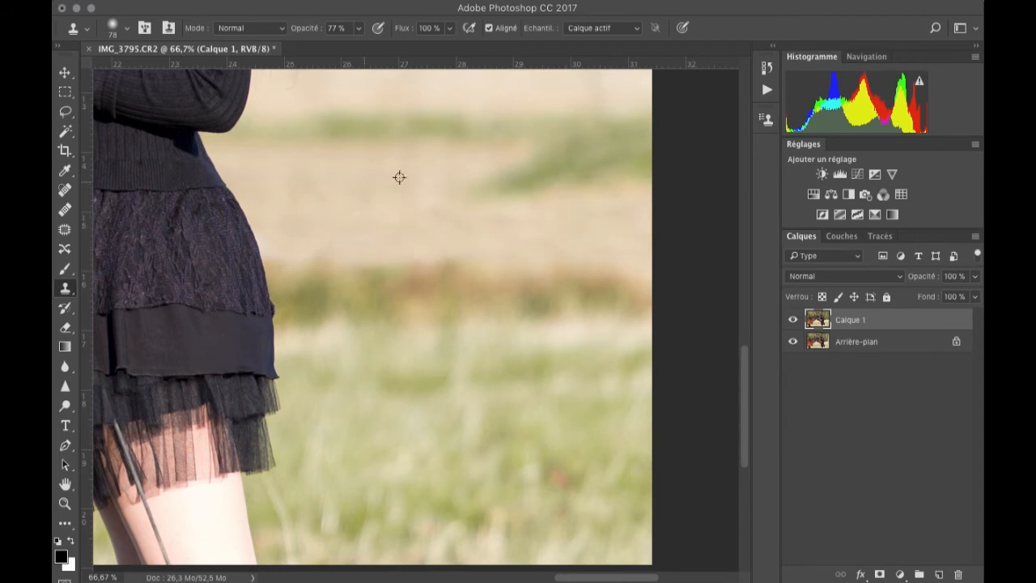
Step: Blend the retouched field beside the skirt with the Clone Stamp at a lower opacity and compare it with the original
left_click_drag(359, 37, 315, 44)
left_click(427, 250)
left_click(300, 168)
left_click(283, 224, "super")
left_click(282, 224, "super")
right_click(421, 185)
left_click_drag(534, 221, 526, 222)
left_click_drag(334, 279, 388, 333)
left_click(342, 238)
key("z")
left_click(419, 318, "alt")
left_click(420, 318, "alt")
left_click(794, 320)
left_click(794, 320)
Step: Clone the field over the pale fence traces between the horse and the woman with an 83 px brush at 43% opacity
left_click(280, 347)
left_click(404, 370)
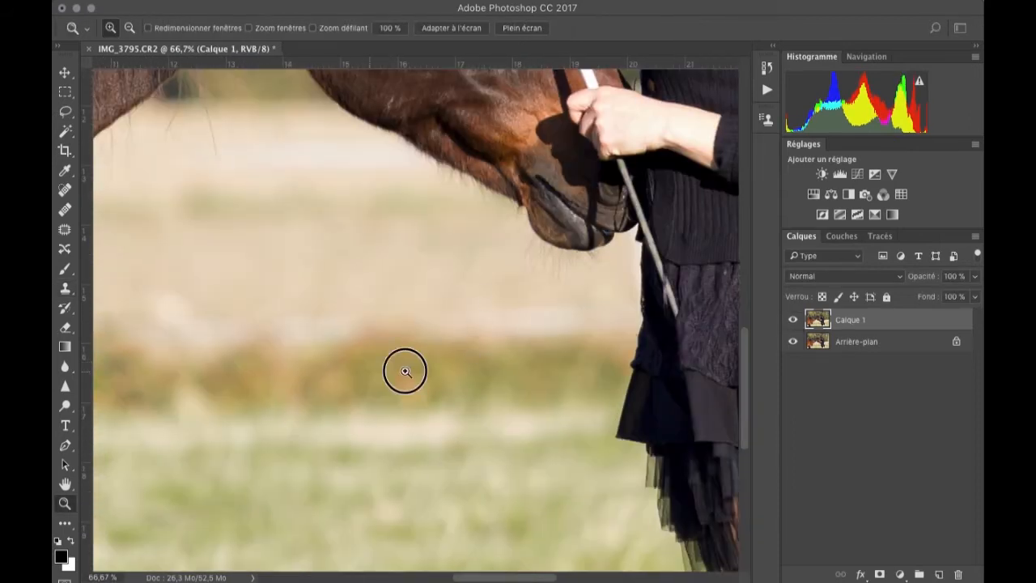
scroll(404, 371, "left", 5)
key("s")
right_click(467, 238)
left_click_drag(573, 274, 582, 274)
left_click(359, 28)
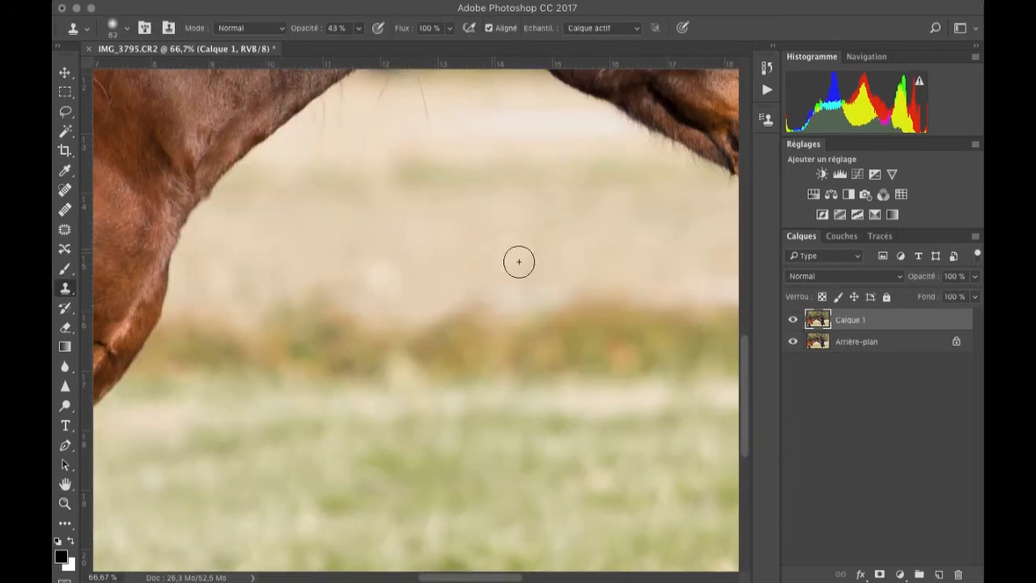
left_click_drag(515, 260, 526, 289)
scroll(639, 262, "right", 5)
left_click(551, 236)
left_click(678, 268)
left_click(511, 273)
Step: Smooth the retouched field below the horse's neck with a 174 px Clone Stamp at 21% opacity
right_click(437, 248)
left_click_drag(517, 248, 547, 248)
left_click(359, 29)
left_click_drag(358, 46, 343, 47)
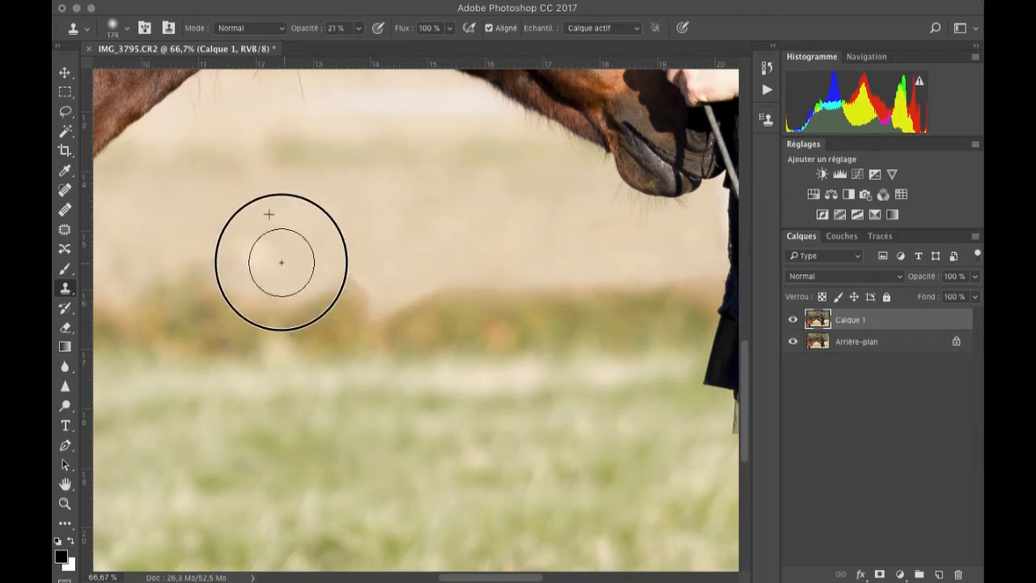
scroll(443, 278, "up", 4)
left_click(443, 278)
left_click(308, 264)
Step: Compare the retouched layer with the original across the whole photo and duplicate that layer
key("z")
left_click(511, 322, "alt")
left_click(511, 322, "alt")
left_click(511, 322, "alt")
left_click(511, 322, "alt")
left_click(512, 322, "alt")
left_click(511, 322)
left_click(792, 320)
left_click(793, 320)
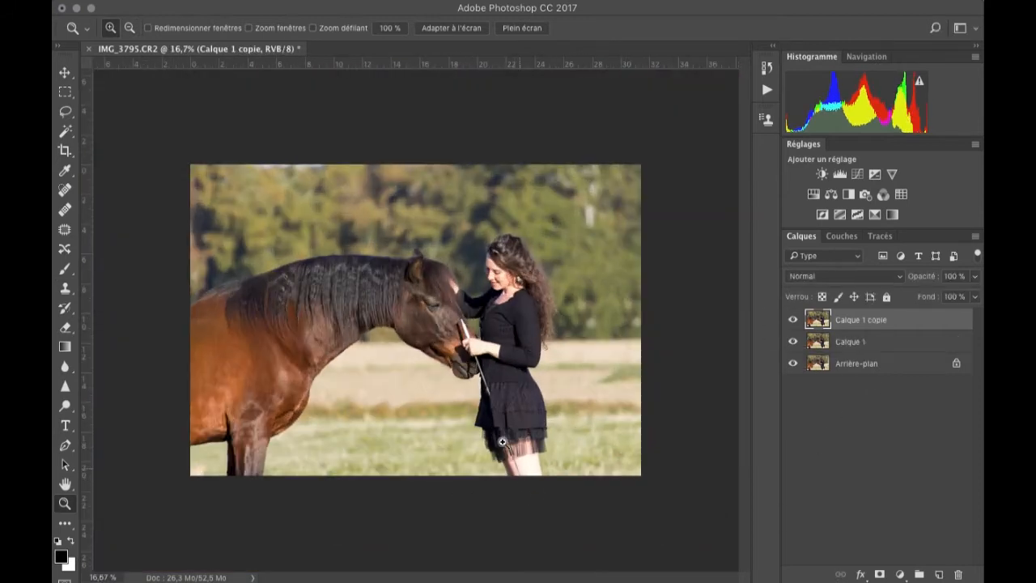
Step: Clone horse hair over the upper end of the stick's shadow with a 32 px Clone Stamp at 100% opacity
left_click(457, 339)
left_click(457, 339)
left_click(457, 339)
left_click(401, 302)
left_click(401, 302)
left_click(401, 301)
left_click_drag(394, 182, 391, 381)
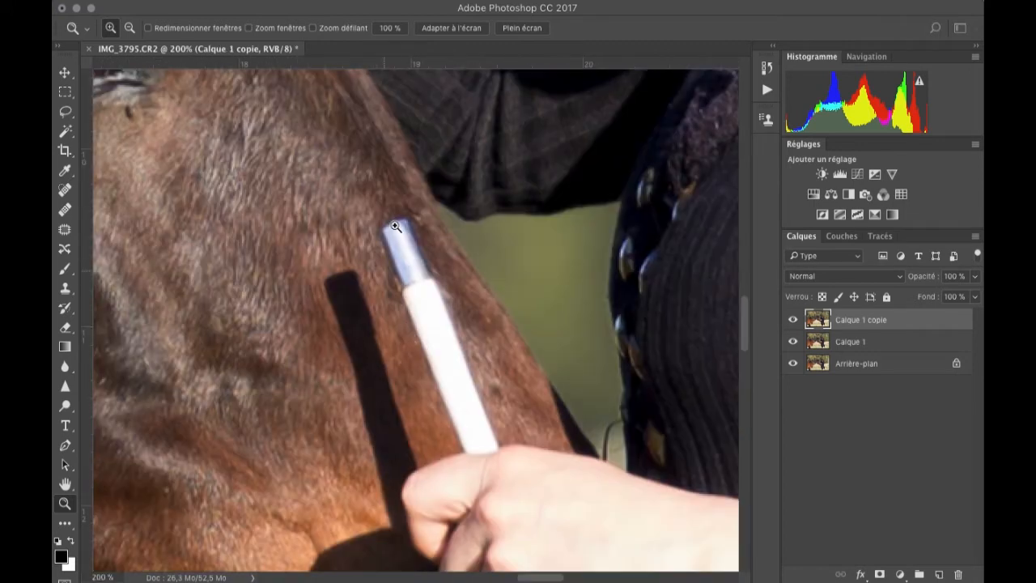
left_click_drag(483, 481, 516, 359)
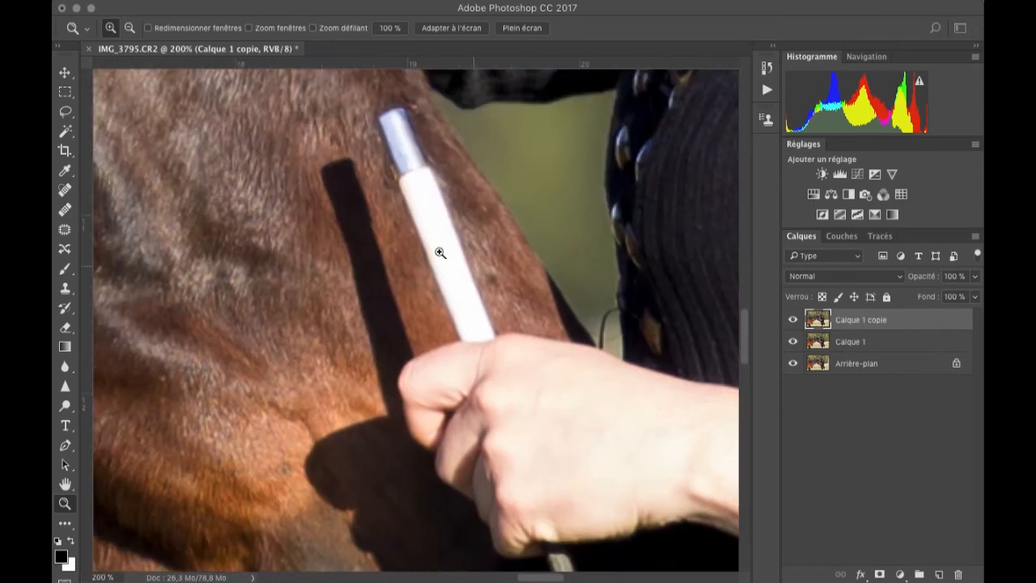
left_click_drag(423, 349, 515, 440)
key("s")
right_click(372, 259)
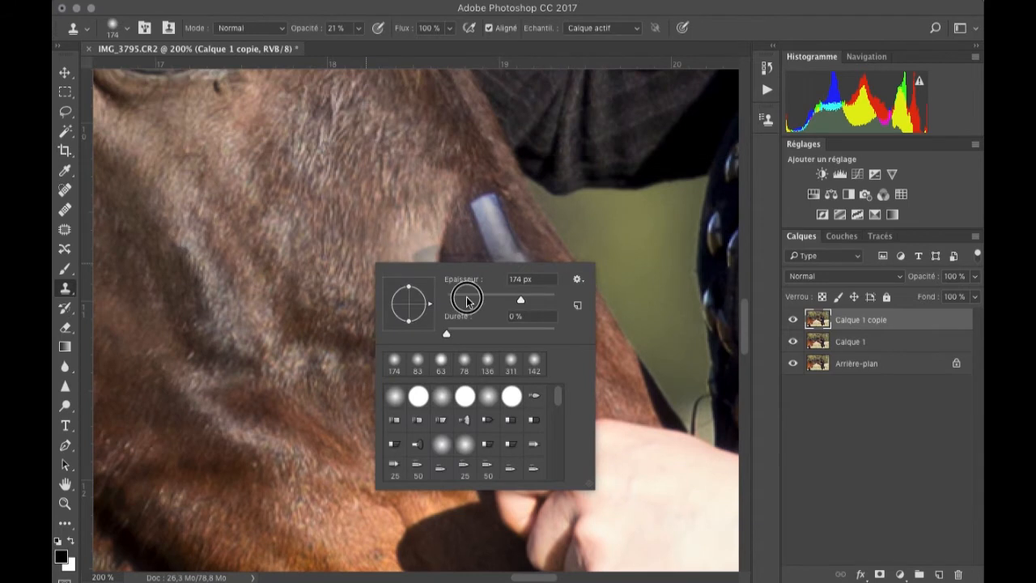
left_click_drag(358, 29, 415, 50)
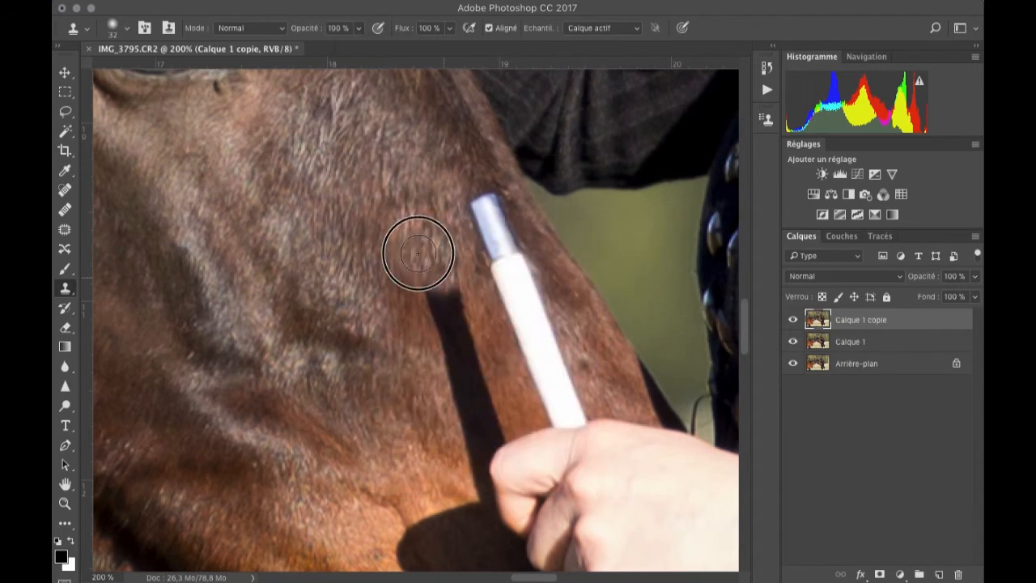
scroll(387, 318, "down", 3)
left_click_drag(431, 231, 451, 211)
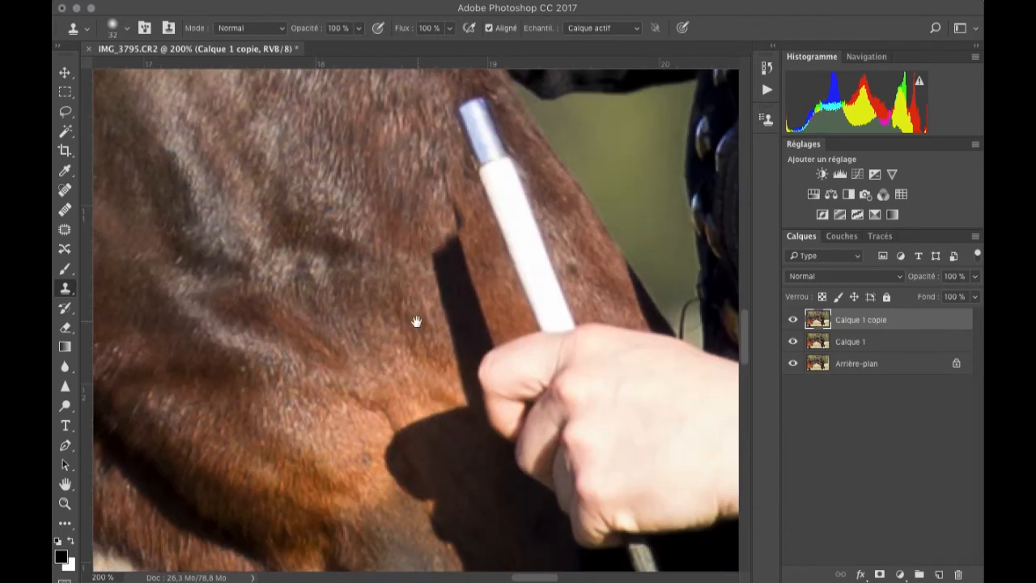
Step: Clone horse hair over the lower end of the stick's shadow beside the hand with a 12 px brush
left_click(430, 356, "super")
left_click(431, 373, "super")
left_click_drag(435, 388, 348, 291)
left_click(349, 291, "super")
left_click(348, 290, "super")
right_click(342, 271)
mouse_move(435, 300)
left_mouse_down()
mouse_move(445, 337)
mouse_move(413, 312)
mouse_move(440, 278)
mouse_move(428, 241)
mouse_move(439, 279)
mouse_move(429, 248)
mouse_move(389, 276)
mouse_move(397, 228)
mouse_move(415, 292)
mouse_move(436, 293)
mouse_move(451, 269)
mouse_move(462, 360)
left_mouse_up()
left_click(309, 341, "alt")
left_click_drag(426, 305, 391, 386)
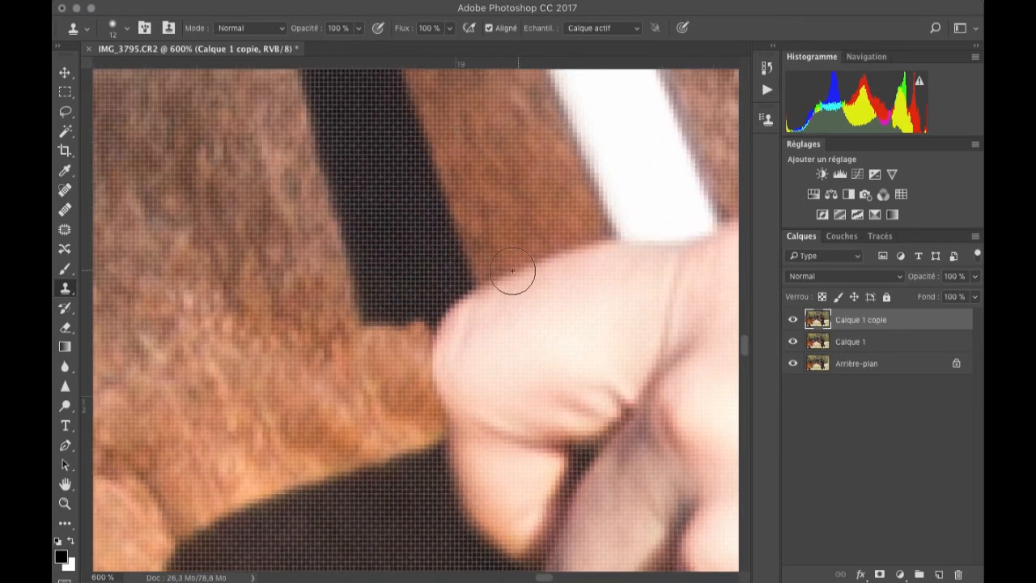
key("bracketright")
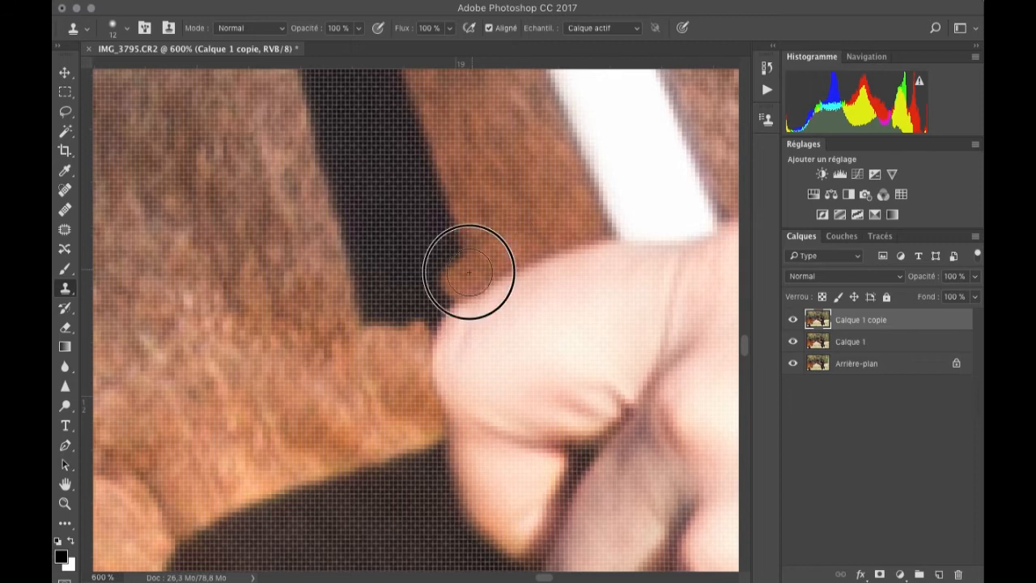
left_click(446, 210)
key("bracketleft")
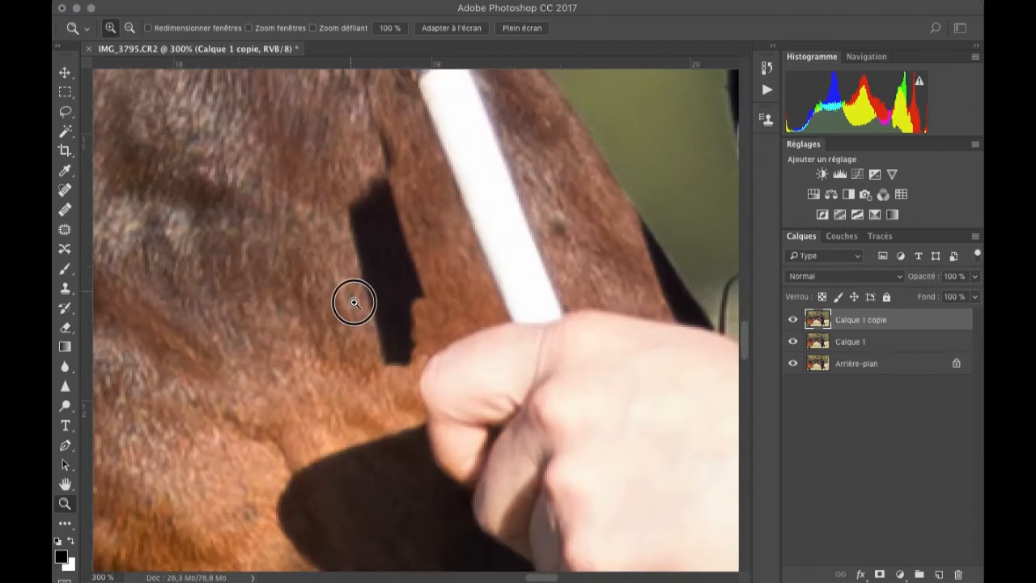
Step: Patch the remaining piece of the stick's shadow with clean hair from the horse's face and clear the selection
left_click(65, 230)
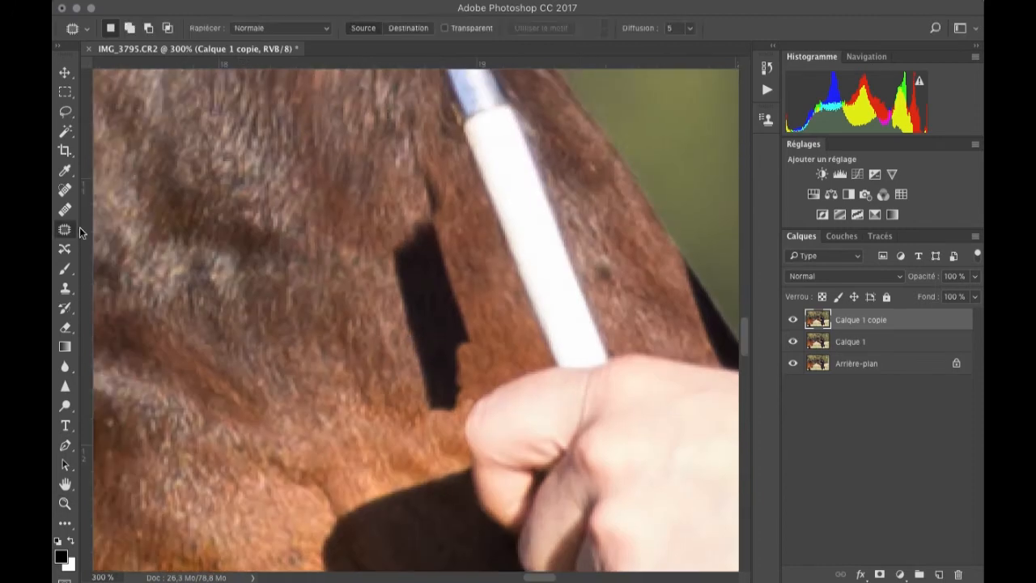
left_click_drag(479, 379, 390, 320)
left_click_drag(434, 345, 320, 278)
key("super+d")
Step: Hide the Calque 1 layer and compare the patched copy with the original photo
left_click(347, 333, "alt")
left_click(346, 333, "alt")
left_click(347, 333, "alt")
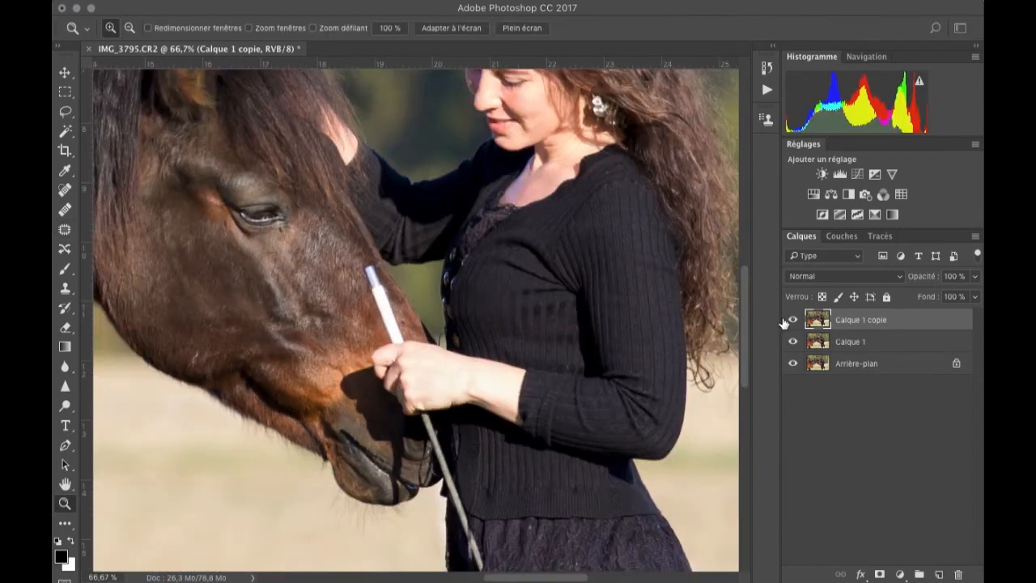
left_click(793, 319)
left_click(793, 342)
left_click(793, 320)
Step: Patch the uneven hair above the hand with nearby texture, clear the selection and check the result from a wider view
left_click(351, 338)
left_click(351, 338)
left_click(351, 337)
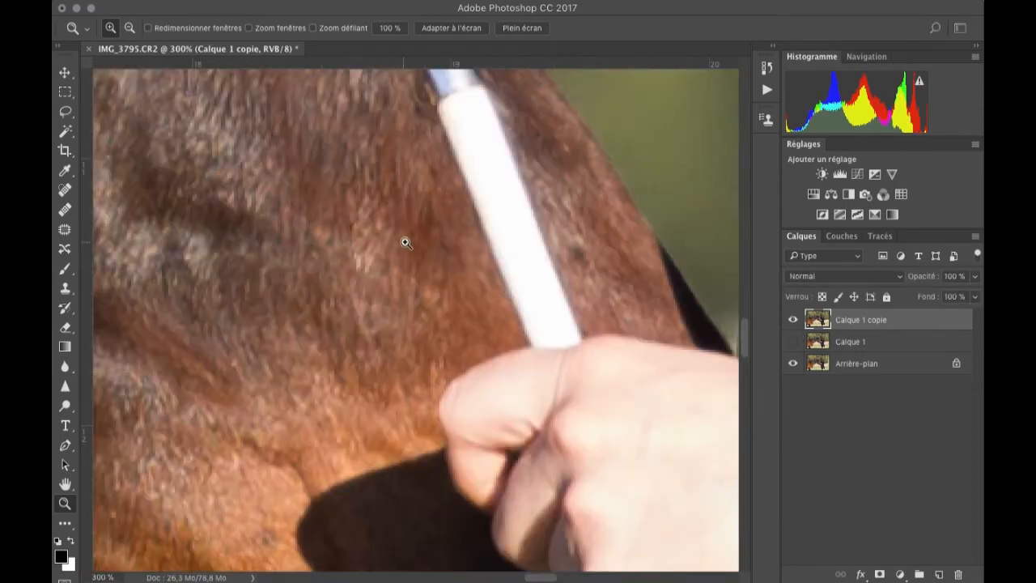
key("j")
left_click_drag(446, 379, 457, 303)
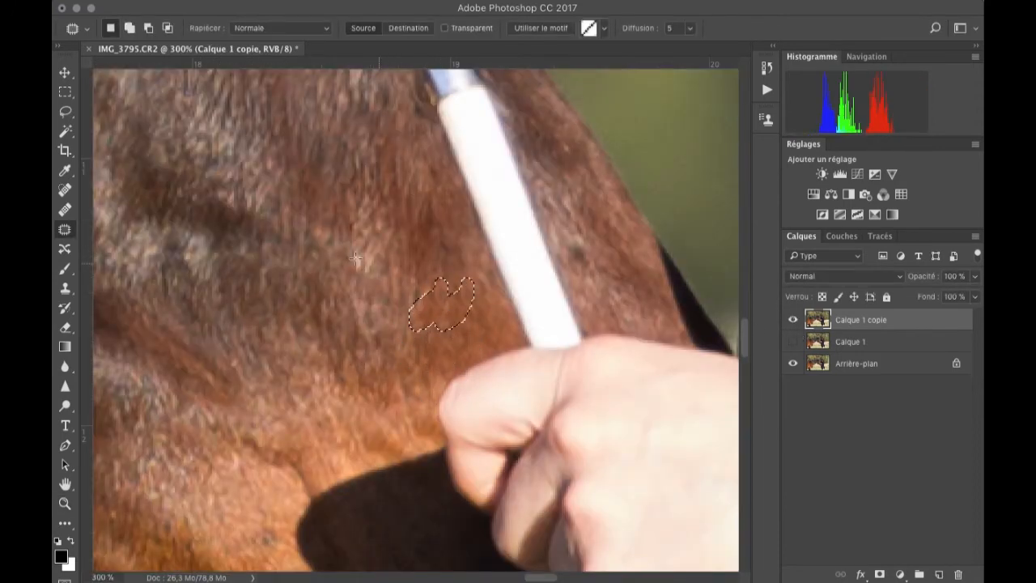
left_click_drag(370, 301, 296, 180)
key("super+d")
key("z")
left_click(304, 298, "alt")
left_click(303, 298, "alt")
left_click(303, 297, "alt")
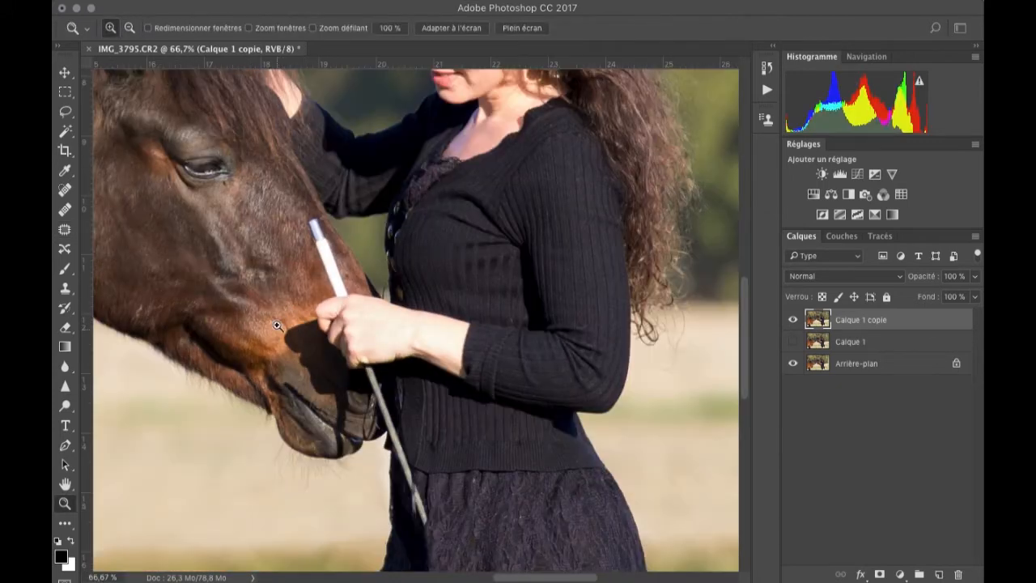
Step: Clone horse hair over the white stick handle where it meets the hand, and along the handle's edge
left_click_drag(278, 325, 327, 358)
left_click(389, 328)
double_click(388, 328)
left_click(422, 309)
left_click(381, 300)
key("s")
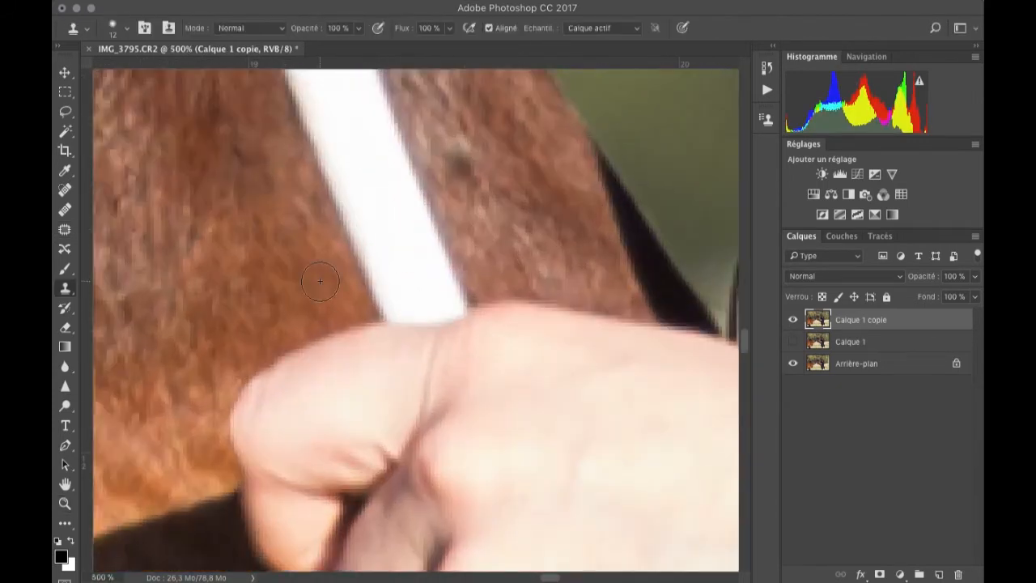
left_click(324, 293, "alt")
left_click_drag(380, 305, 419, 306)
left_click(496, 273, "alt")
mouse_move(474, 287)
left_mouse_down()
mouse_move(449, 274)
mouse_move(459, 305)
mouse_move(429, 311)
mouse_move(444, 275)
left_mouse_up()
left_click(510, 247, "alt")
left_click(490, 216, "alt")
left_click_drag(427, 215, 436, 233)
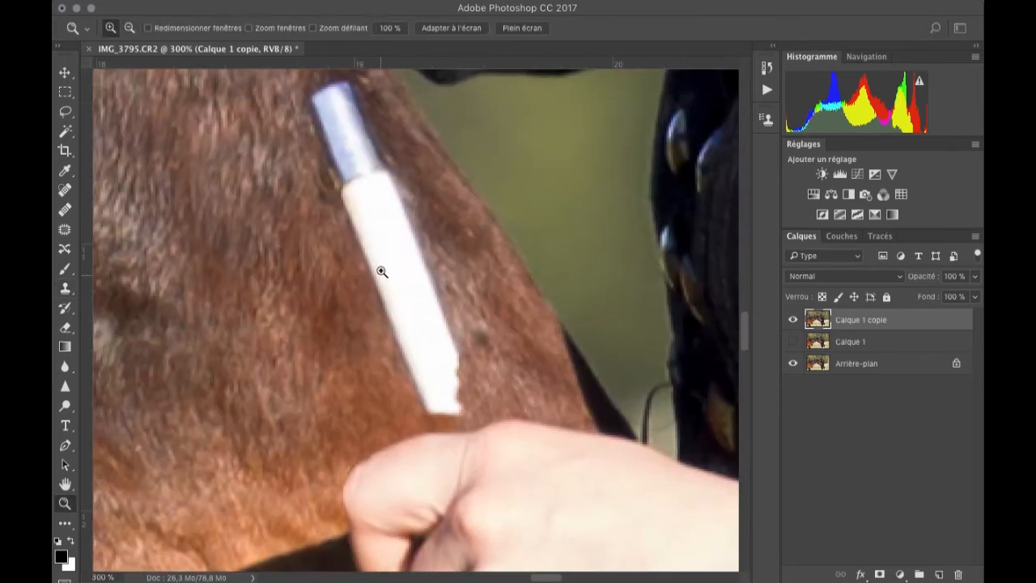
Step: Patch the rest of the white stick handle with clean hair from the horse's face and even out the leftover marks around it
key("shift+j")
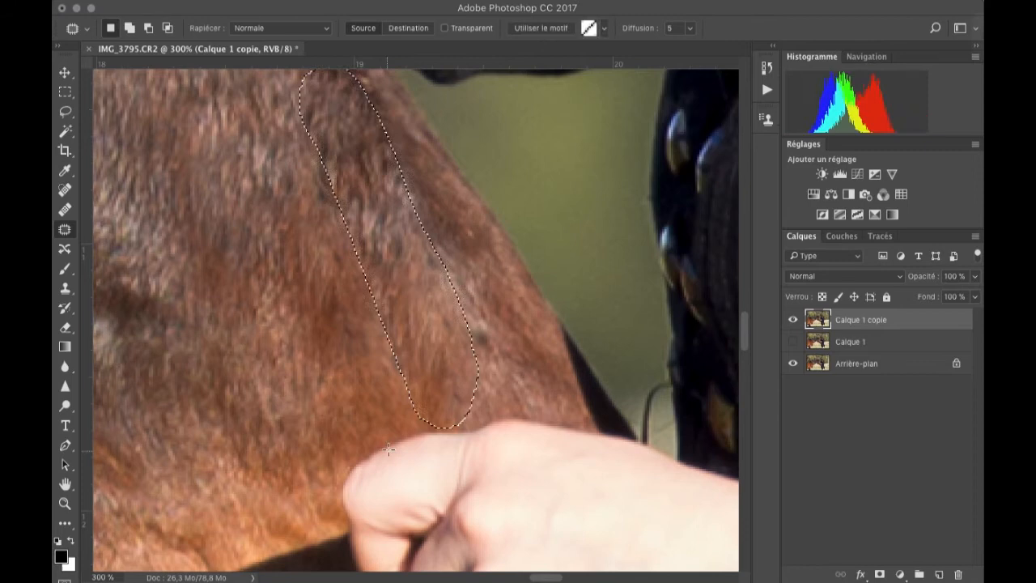
left_click(388, 449)
mouse_move(386, 148)
left_mouse_down()
mouse_move(408, 221)
mouse_move(478, 250)
left_mouse_up()
left_click_drag(414, 218, 495, 303)
mouse_move(486, 362)
left_mouse_down()
mouse_move(486, 317)
mouse_move(487, 361)
left_mouse_up()
left_click_drag(476, 333, 463, 329)
left_click_drag(390, 381, 392, 385)
left_click_drag(404, 335, 398, 325)
scroll(348, 295, "up", 3)
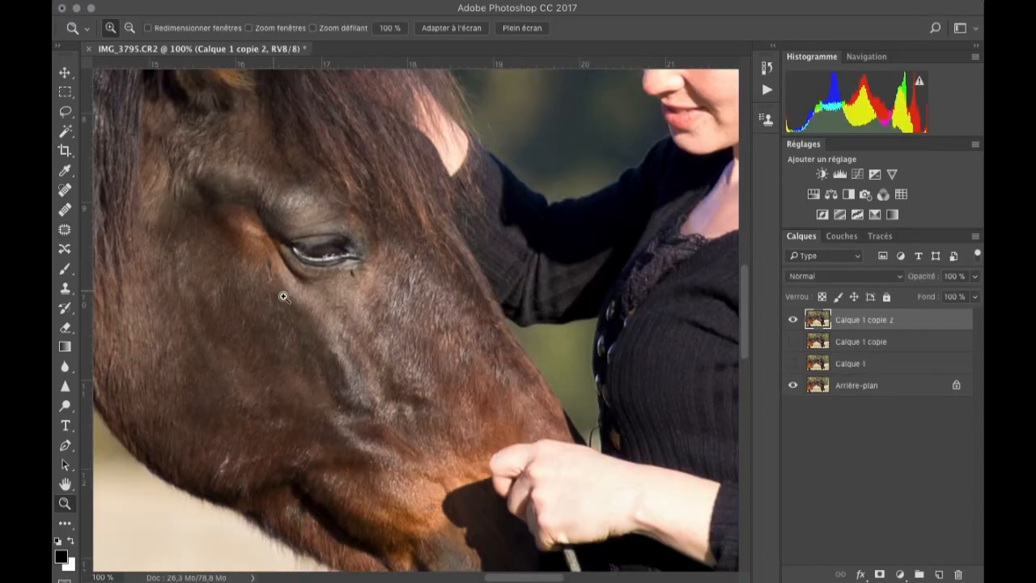
Step: Clone out the small dark mark below the horse's eye on the Calque 1 copie 2 layer
left_click(330, 248)
left_click(330, 248)
left_click(330, 247)
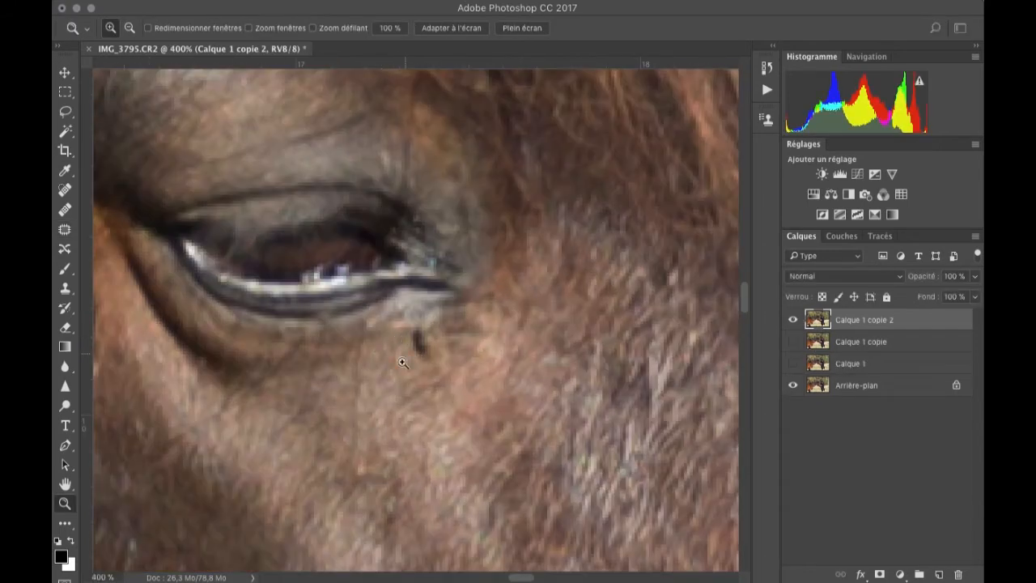
key("s")
left_click(419, 343)
Step: Patch the small light blemishes on the horse's cheek and jaw with nearby hair and clear the selection
scroll(380, 351, "left", 5)
key("j")
left_click_drag(331, 276, 301, 272)
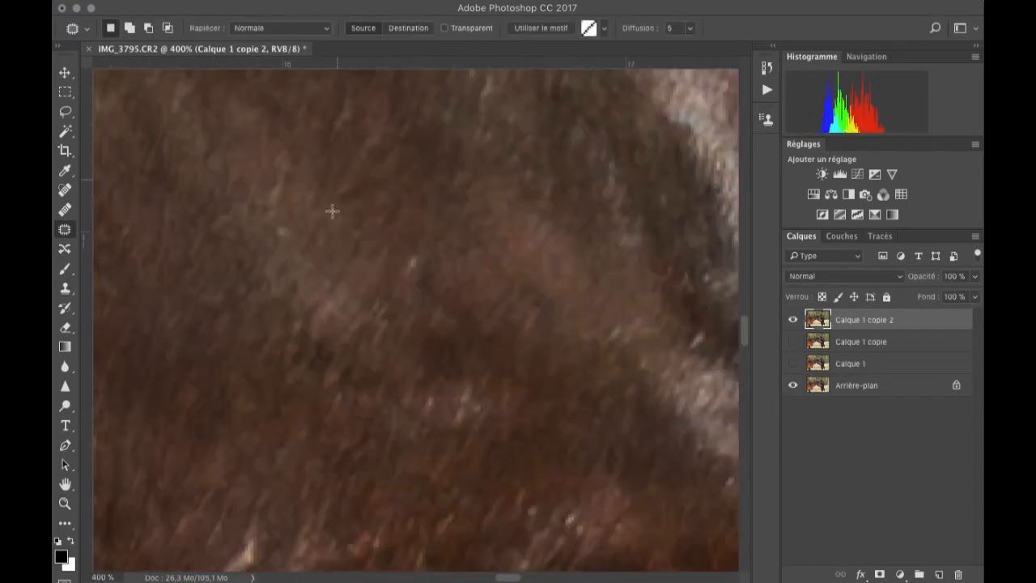
left_click_drag(330, 210, 307, 157)
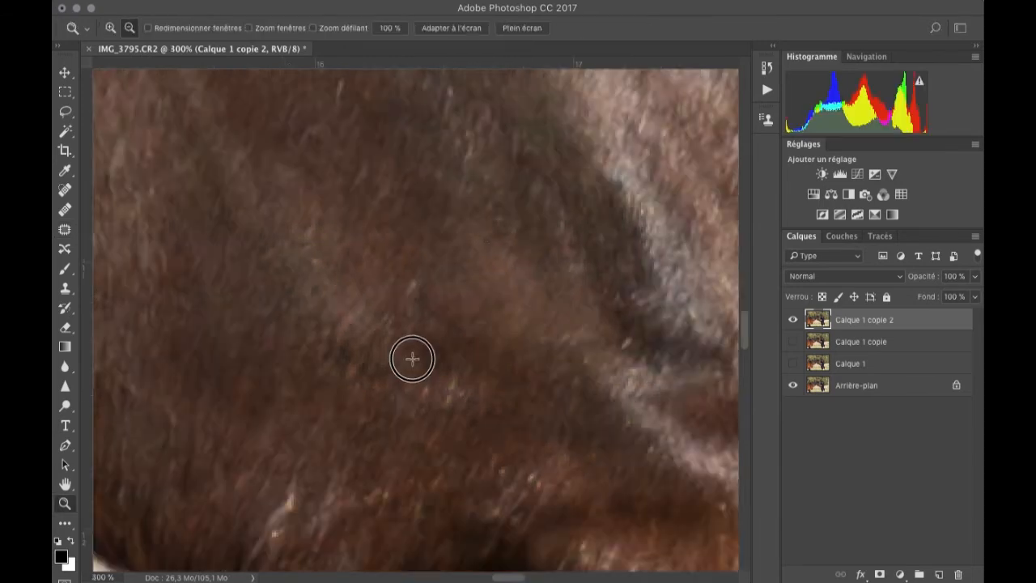
scroll(409, 359, "down", 5)
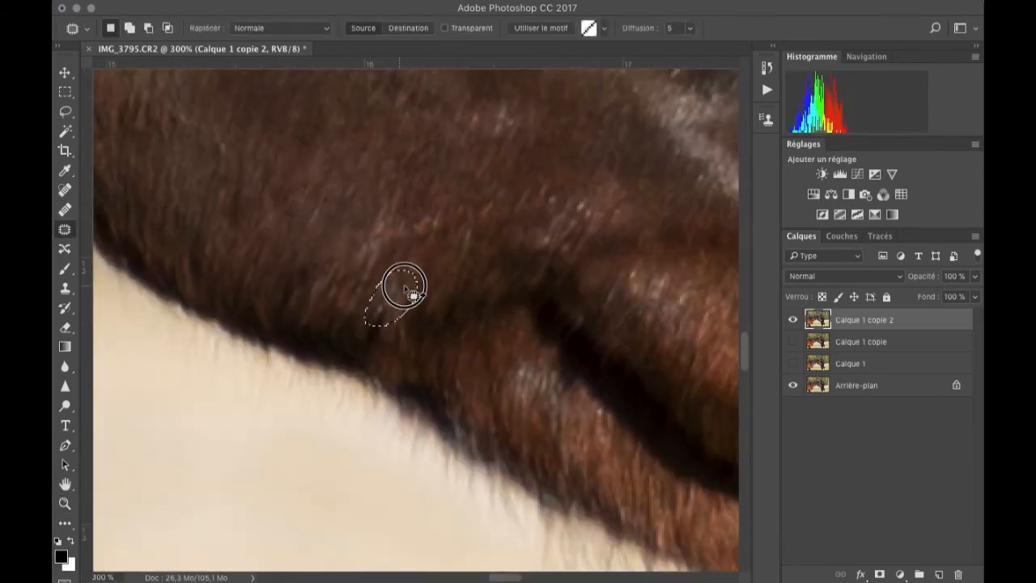
key("super+d")
Step: Duplicate the Calque 1 copie 2 layer and clone skirt fabric over the lower tip of the stick
key("super+0")
key("z")
left_click(496, 397)
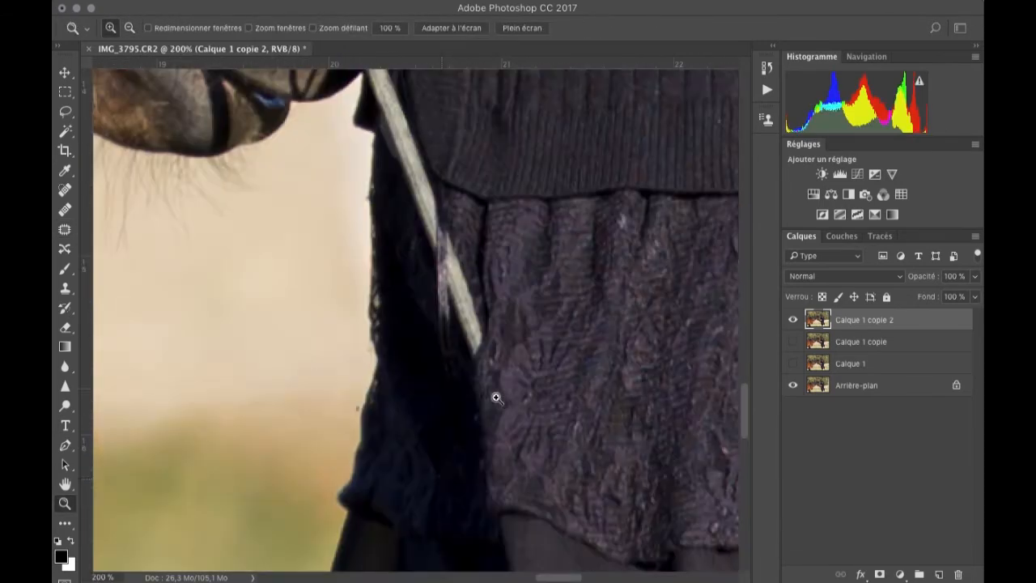
key("super+j")
key("s")
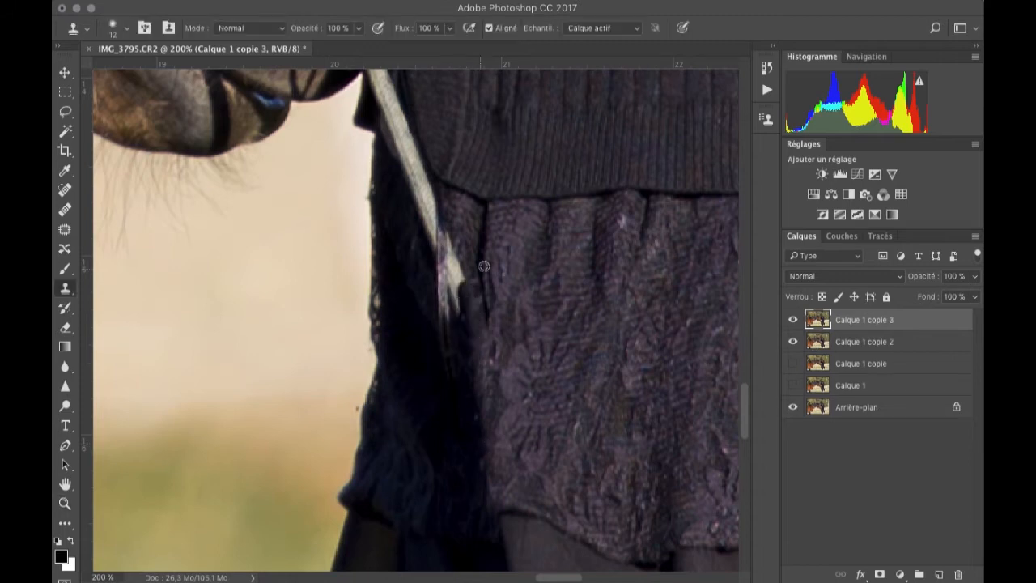
Step: Clone dark skirt fabric over the next section of the stick with a 27 px brush at 58 % opacity
right_click(571, 387)
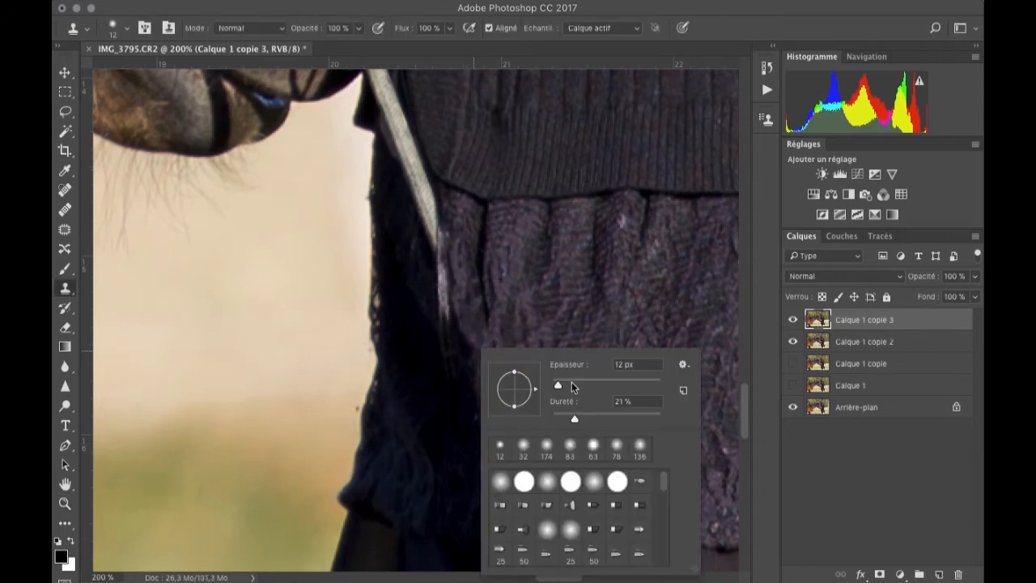
left_click_drag(562, 390, 565, 390)
left_click(359, 28)
left_click_drag(366, 46, 330, 46)
left_click(462, 418, "alt")
mouse_move(454, 344)
left_mouse_down()
mouse_move(439, 321)
mouse_move(421, 221)
mouse_move(422, 256)
left_mouse_up()
left_click(444, 313, "alt")
left_click(439, 349, "alt")
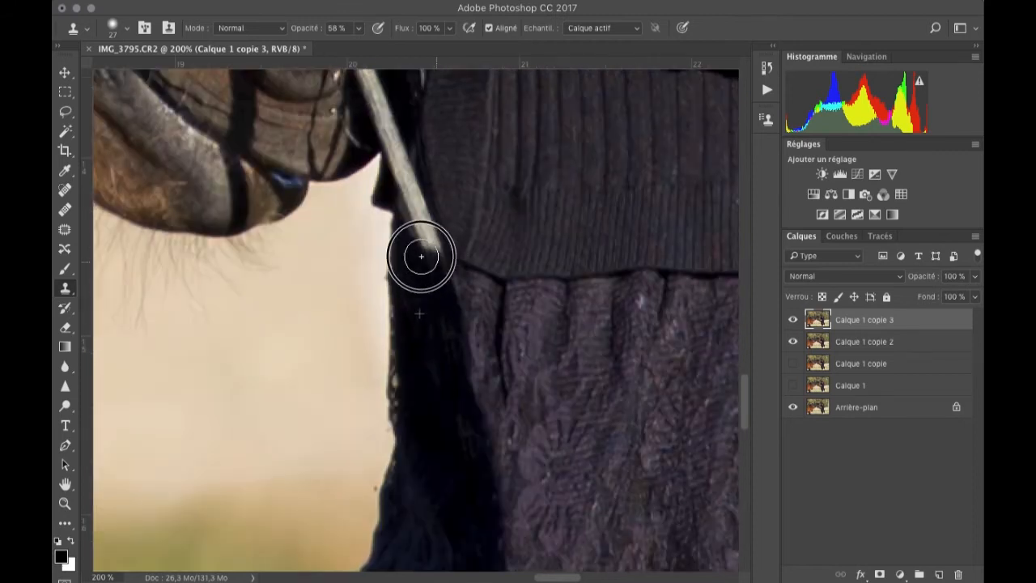
Step: Set the Clone Stamp to a 17 px brush at 100 % opacity and start covering the stick just below the hand
key("z")
left_click(423, 257)
left_click_drag(407, 350, 357, 424)
key("s")
right_click(482, 270)
left_click_drag(567, 305, 564, 305)
key("space")
key("Return")
key("Return")
left_click_drag(393, 177, 452, 437)
mouse_move(394, 176)
left_mouse_down()
mouse_move(452, 437)
mouse_move(502, 316)
left_mouse_up()
left_click(343, 171)
key("0")
Step: Clone the dark area over the upper part of the stick between the hand and the horse's muzzle
mouse_move(348, 186)
left_mouse_down()
mouse_move(333, 175)
mouse_move(314, 215)
mouse_move(352, 235)
left_mouse_up()
left_click(427, 235, "alt")
left_click_drag(384, 265, 342, 270)
left_click_drag(363, 241, 432, 160)
left_click_drag(474, 265, 486, 304)
mouse_move(497, 305)
left_mouse_down()
mouse_move(416, 244)
mouse_move(515, 452)
left_mouse_up()
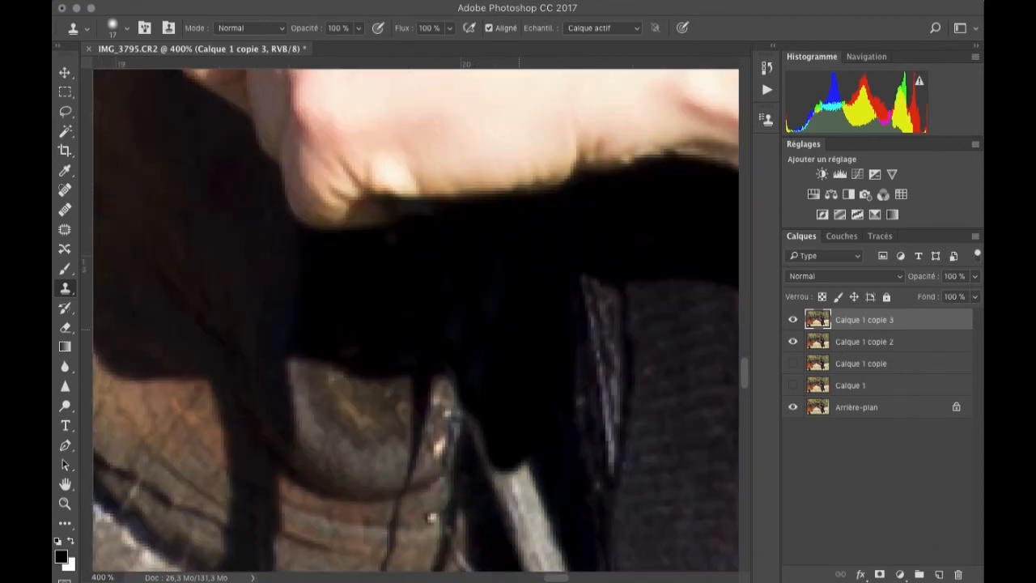
left_click_drag(519, 329, 455, 309)
Step: Clone black fabric over the section of the stick beside the horse's lips and the edge of the cardigan
left_click(375, 400, "alt+super")
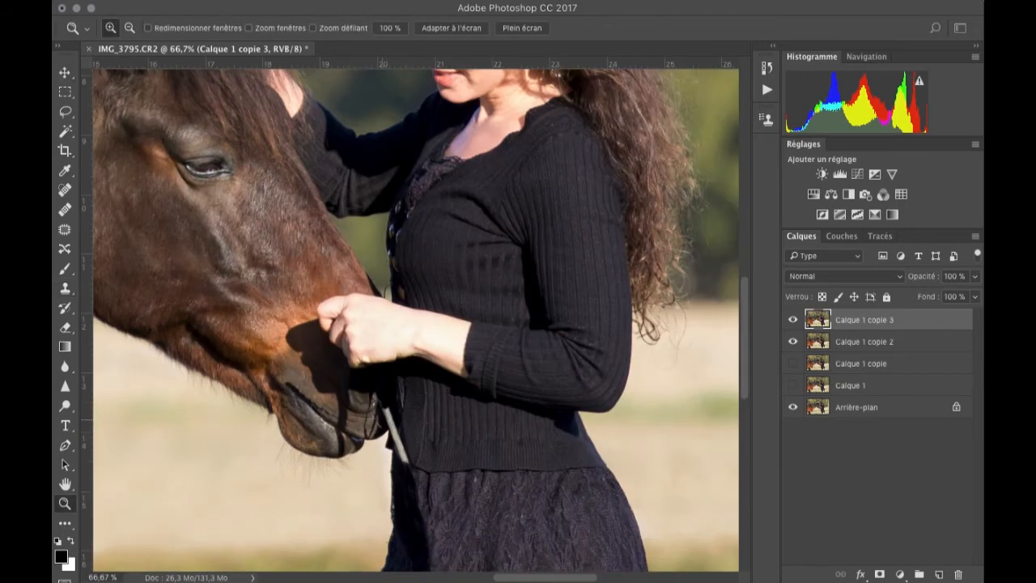
left_click(388, 398, "super")
left_click(389, 398, "super")
left_click(389, 398, "super")
left_click(379, 414, "super")
mouse_move(348, 330)
left_mouse_down()
mouse_move(344, 304)
mouse_move(326, 295)
left_mouse_up()
scroll(331, 301, "down", 3)
left_click_drag(385, 277, 411, 352)
left_click(437, 197)
left_click_drag(442, 253, 411, 149)
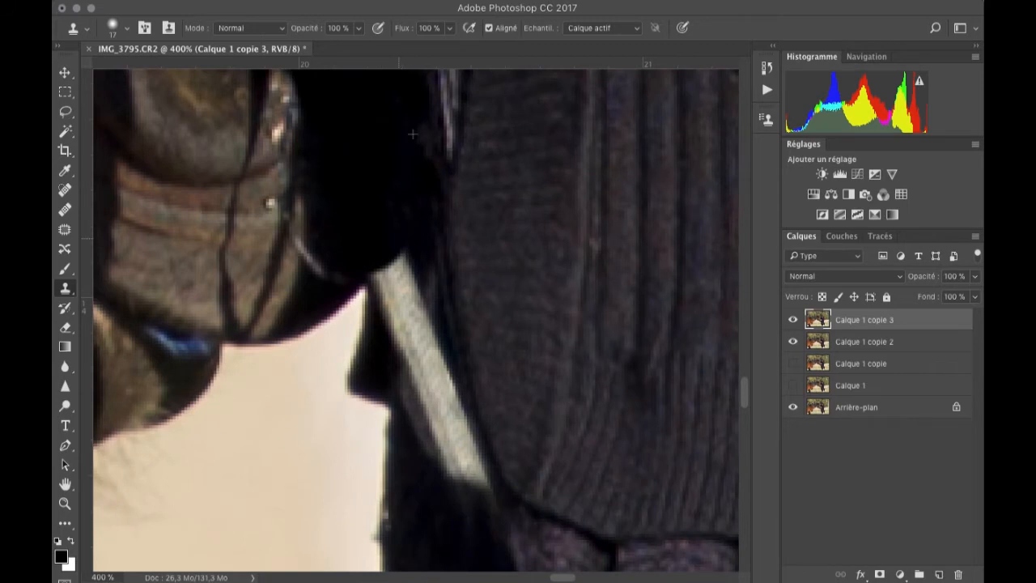
left_click_drag(432, 296, 410, 338)
Step: Clone dark fabric over the last piece of the stick at the hem of the cardigan
scroll(421, 324, "down", 5)
left_click(458, 387, "alt")
left_click_drag(453, 273, 454, 320)
mouse_move(450, 261)
left_mouse_down()
mouse_move(473, 303)
mouse_move(469, 260)
left_mouse_up()
scroll(468, 259, "down", 1)
left_click_drag(402, 141, 426, 201)
Step: Hide the Calque 1 copie 2 layer and compare Calque 1 copie 3 with the original photo
key("z")
left_click(429, 356, "alt")
left_click(429, 356, "alt")
left_click(429, 356, "alt")
left_click(429, 356, "alt")
left_click(793, 320)
left_click(793, 342)
left_click(793, 320)
Step: Clone lip texture over the dark shadow band below the nostril at 89 % opacity and compare it with the original
left_click(399, 322)
left_click(399, 322)
left_click(399, 322)
left_click(399, 322)
left_click(399, 322)
key("s")
left_click(358, 29)
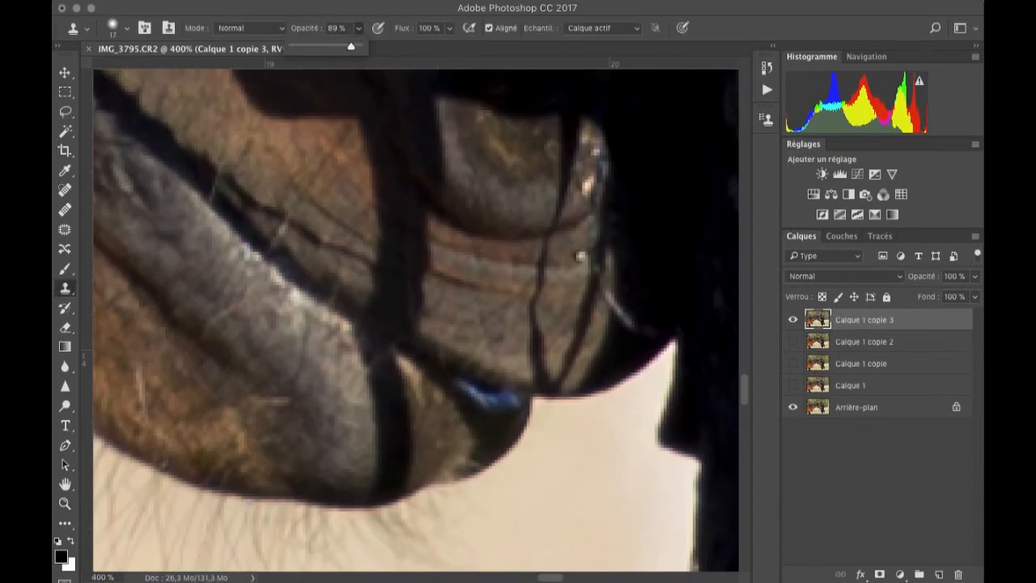
left_click(404, 314)
left_click(414, 267)
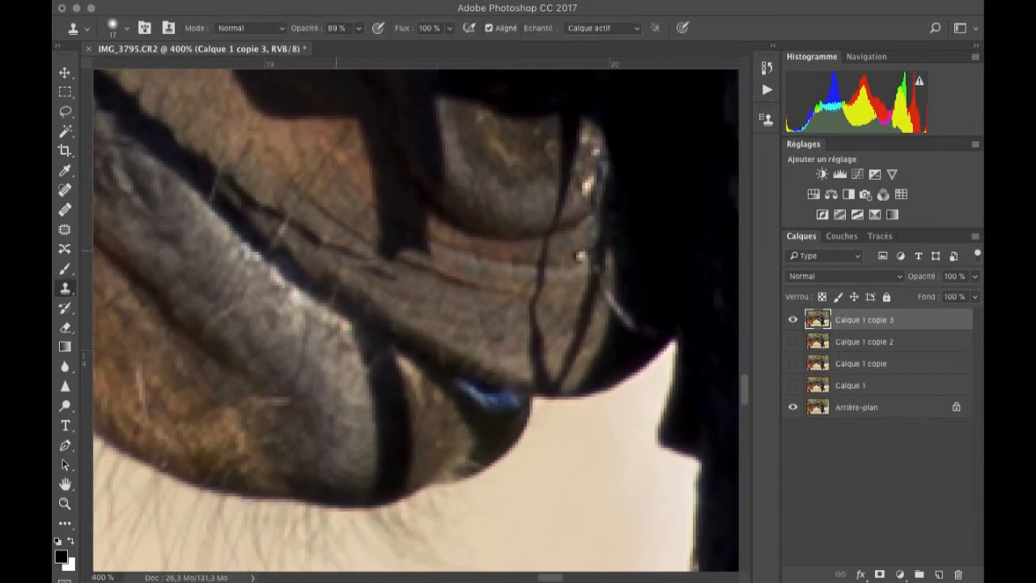
left_click_drag(492, 208, 480, 435)
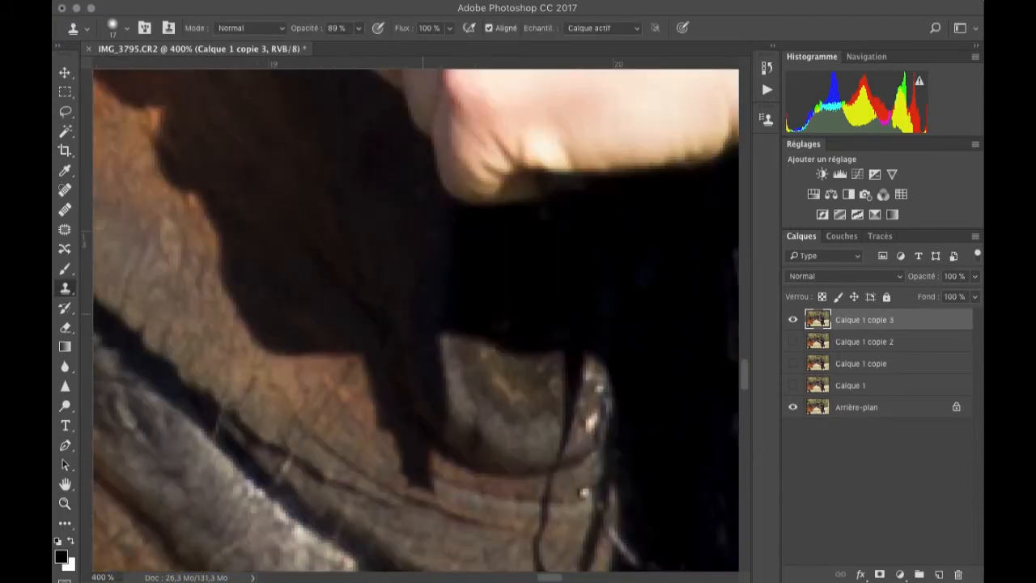
key("z")
left_click(474, 358, "alt")
left_click(474, 357, "alt")
left_click(793, 319)
left_click(793, 320)
Step: Set the clone brush to 10 px and 61 % opacity, patch the edge of the shadow beside the nostril and clear the selection
left_click(402, 510)
left_click(402, 510)
left_click_drag(472, 200, 469, 263)
key("s")
right_click(411, 288)
left_click_drag(494, 326, 490, 326)
left_click(358, 29)
left_click_drag(360, 46, 341, 46)
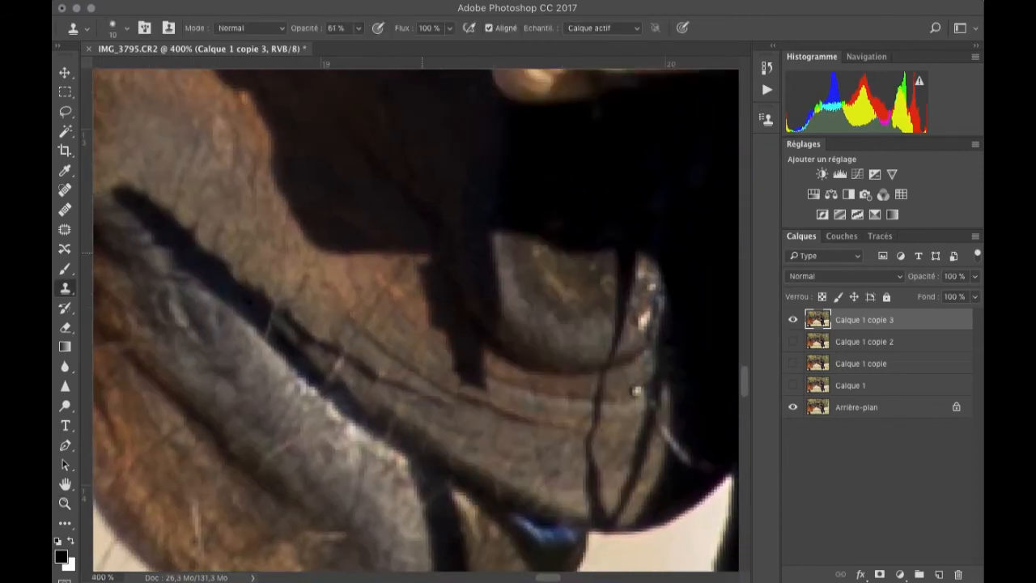
key("j")
mouse_move(437, 352)
left_mouse_down()
mouse_move(488, 357)
mouse_move(439, 354)
mouse_move(422, 314)
left_mouse_up()
key("super+d")
Step: Compare the Calque 1 copie 3 retouching with the original photo and examine the muzzle area close up
key("z")
left_click(444, 328, "alt")
left_click(444, 328, "alt")
left_click(443, 345, "alt")
left_click(443, 345, "alt")
left_click(443, 345, "alt")
left_click(793, 320)
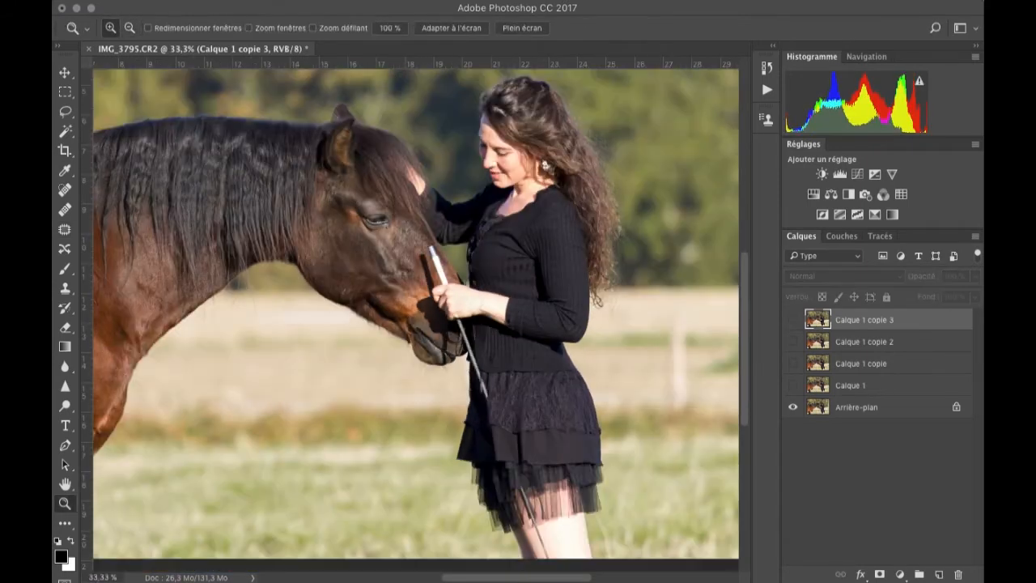
left_click(793, 320)
left_click(445, 359)
left_click(445, 358)
left_click_drag(444, 348, 320, 499)
left_click_drag(450, 146, 388, 348)
left_click(389, 348, "alt")
left_click(389, 348, "alt")
left_click(389, 348, "alt")
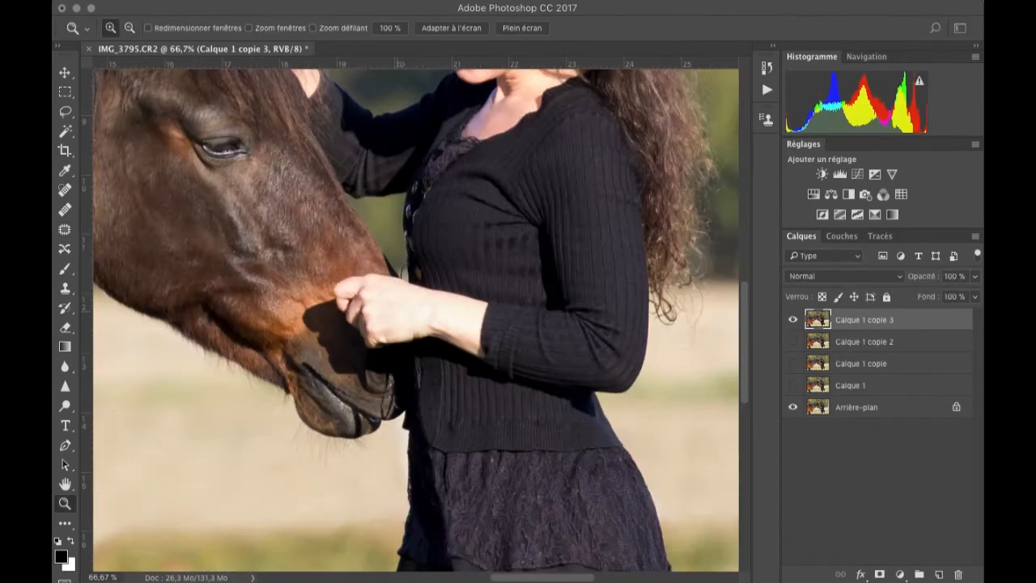
Step: Clone muzzle texture over the thin dark lines across the upper lip and nostril, and compare the result with the original
left_click(398, 279)
left_click(398, 279)
left_click(398, 279)
left_click_drag(398, 420, 398, 154)
left_click_drag(398, 421, 397, 158)
left_click_drag(274, 312, 452, 279)
key("s")
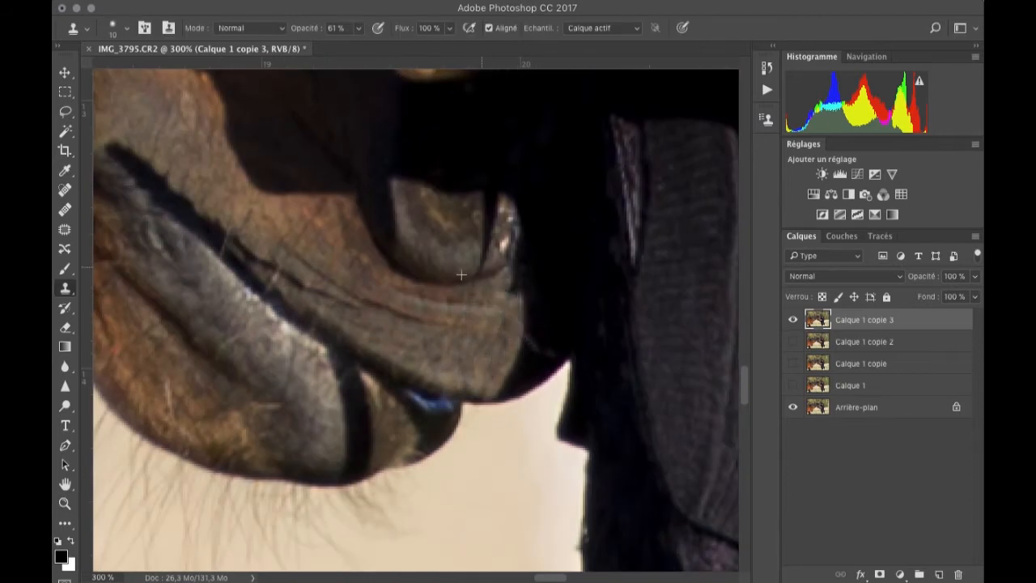
left_click_drag(461, 274, 449, 335)
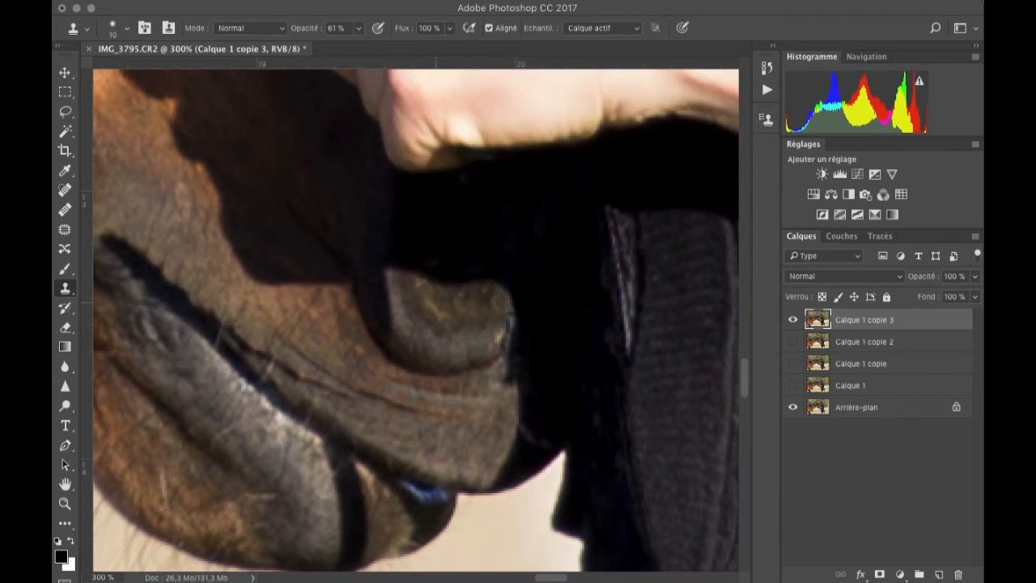
key("z")
left_click(435, 303, "alt")
left_click(436, 302, "alt")
left_click(792, 320)
left_click(793, 320)
Step: Patch the stray light hairs on the horse's lower lip with nearby texture and clear the selection
left_click(436, 348, "alt")
left_click(461, 364)
left_click(461, 365)
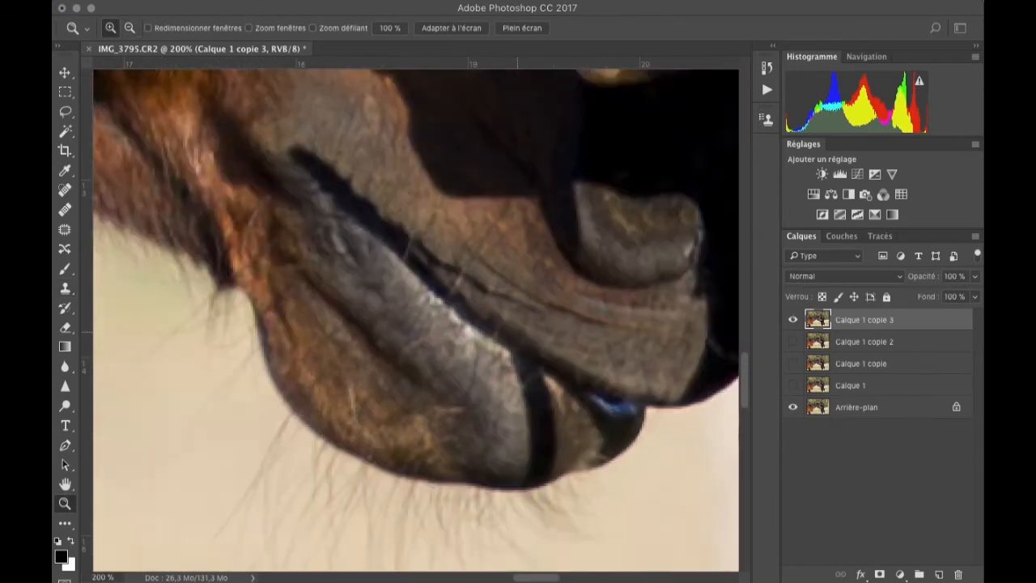
left_click(517, 332)
left_click(429, 315, "alt")
left_click(243, 421)
left_click(242, 421)
key("j")
left_click_drag(218, 330, 259, 366)
left_click_drag(259, 324, 253, 327)
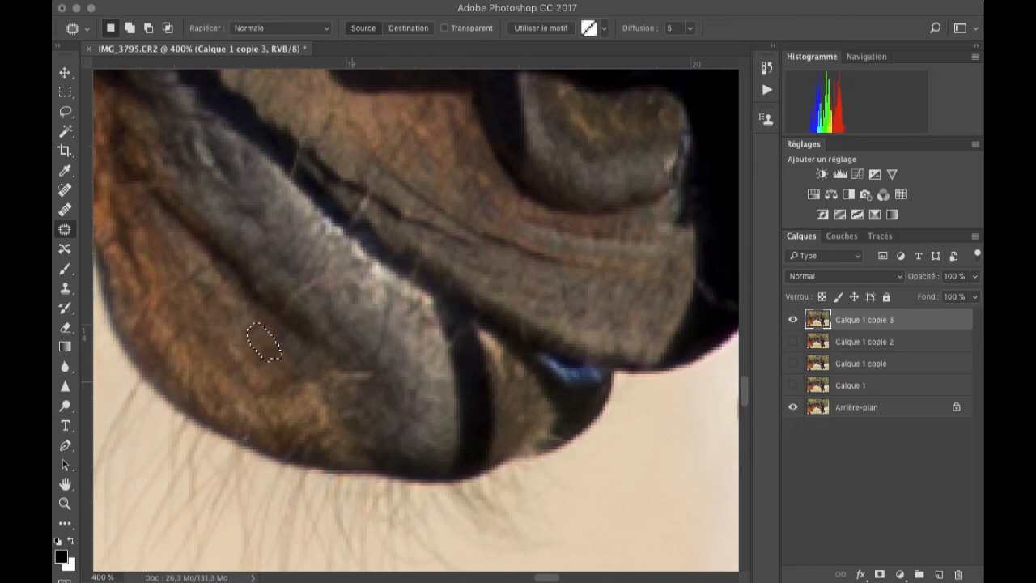
left_click_drag(352, 381, 356, 382)
left_click_drag(354, 375, 382, 395)
key("s")
key("super+d")
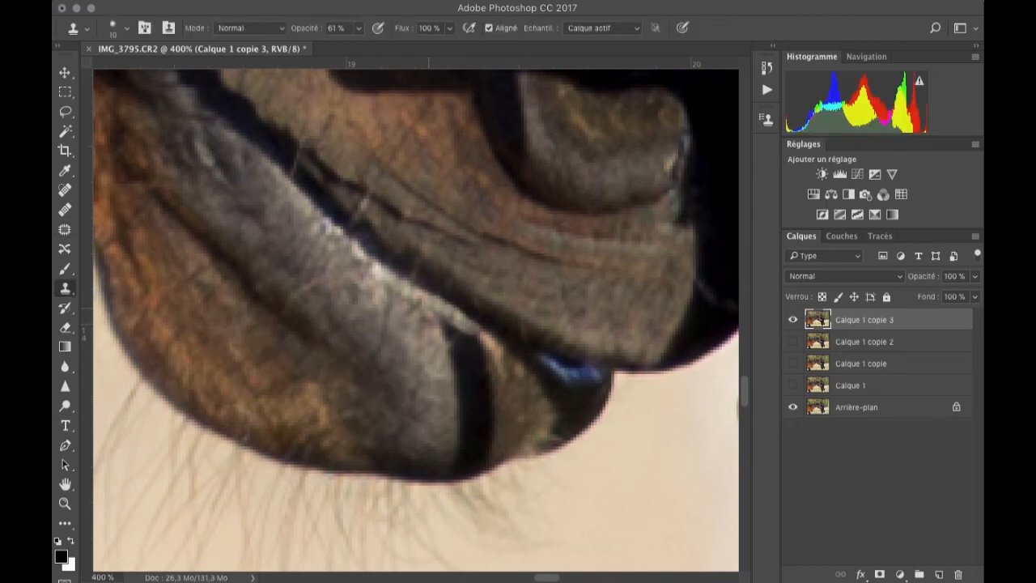
Step: Replace the dark vertical band on the horse's lower lip with nearby texture by cloning and patching, and clear the selection
left_click_drag(428, 348, 468, 380)
left_click_drag(486, 457, 492, 437)
key("l")
mouse_move(457, 390)
left_mouse_down()
mouse_move(497, 458)
mouse_move(456, 397)
left_mouse_up()
key("j")
left_click_drag(477, 417, 449, 389)
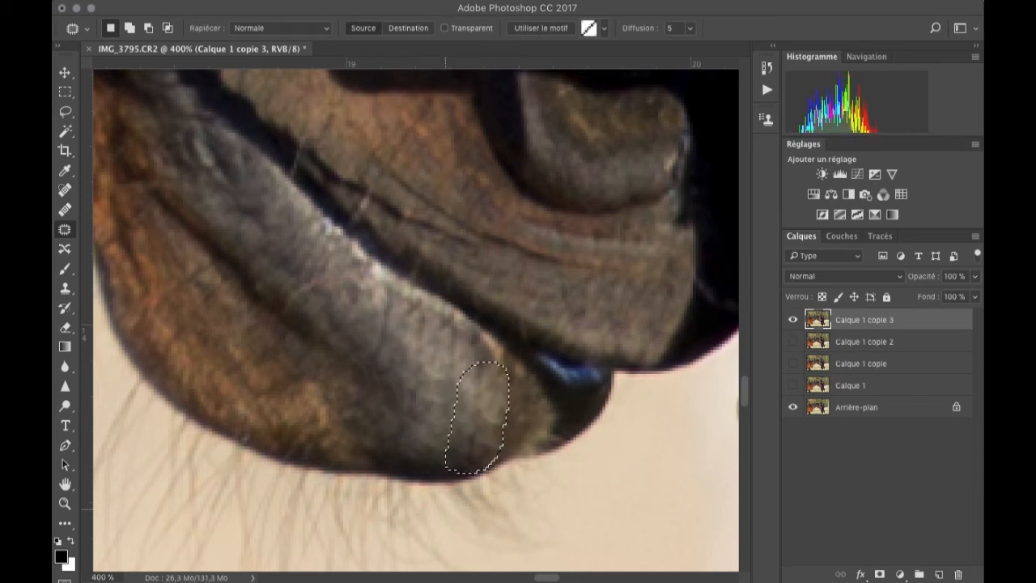
key("super+d")
Step: Touch up the area around the patched lower lip with the Clone Stamp, adjusting the brush size
key("s")
left_click_drag(455, 346, 356, 344)
left_click_drag(479, 400, 566, 417)
left_click_drag(575, 453, 411, 269)
right_click(411, 268)
left_click_drag(495, 303, 506, 303)
left_click_drag(374, 330, 343, 235)
left_click_drag(348, 243, 377, 370)
left_click_drag(376, 396, 325, 247)
left_click_drag(356, 162, 402, 241)
Step: Clone clean skin over the stick's remains on the leg below the skirt, using a 35 px brush at 34 % opacity
key("z")
left_click(402, 242)
left_click_drag(465, 214, 447, 227)
key("s")
right_click(309, 322)
left_click_drag(518, 329, 512, 328)
left_click(324, 341, "alt")
left_click(289, 343)
left_click_drag(292, 346, 309, 400)
mouse_move(314, 405)
left_mouse_down()
mouse_move(322, 328)
mouse_move(326, 387)
left_mouse_up()
left_click_drag(397, 383, 314, 281)
right_click(347, 283)
left_click_drag(427, 322, 439, 322)
left_click(390, 289, "alt")
left_click_drag(219, 288, 246, 304)
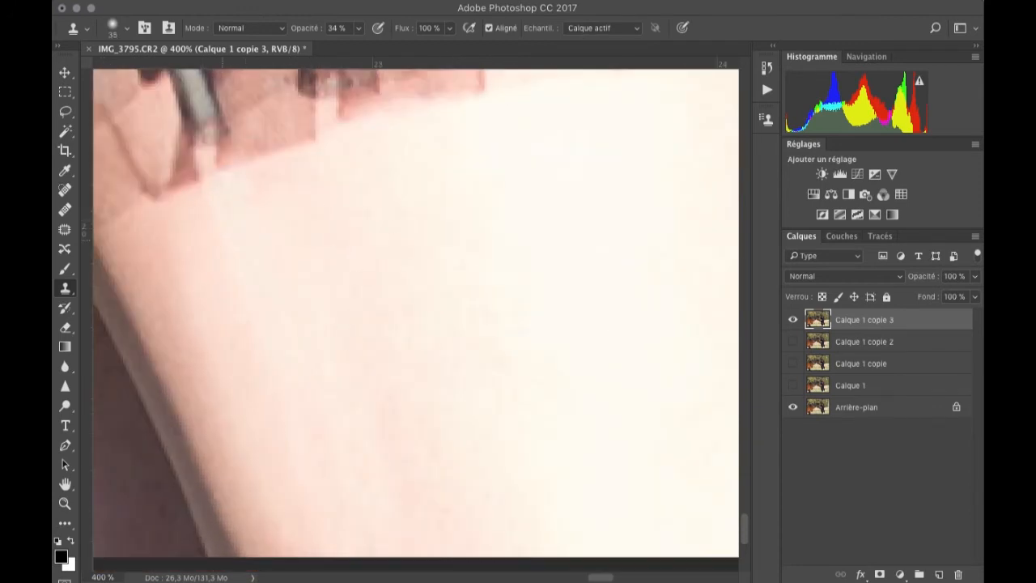
left_click_drag(203, 242, 392, 426)
left_click_drag(341, 409, 341, 446)
Step: Duplicate the layer as Calque 1 copie 4 and remove the grey stick showing through the skirt's tulle by patching and cloning
key("z")
mouse_move(298, 194)
left_mouse_down()
mouse_move(378, 413)
mouse_move(360, 399)
left_mouse_up()
left_click(379, 412, "alt")
left_click(378, 412, "alt")
left_click(404, 346)
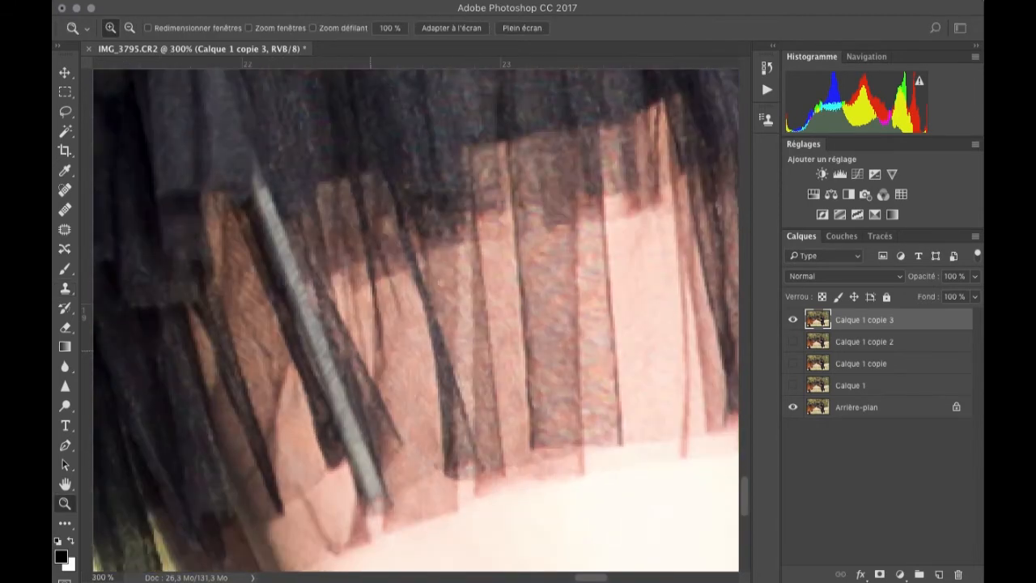
key("s")
key("j")
key("ctrl+j")
left_click_drag(382, 524, 267, 272)
left_click_drag(312, 351, 589, 282)
key("s")
right_click(280, 265)
mouse_move(311, 184)
left_mouse_down()
mouse_move(411, 453)
mouse_move(397, 436)
mouse_move(386, 476)
mouse_move(400, 397)
mouse_move(377, 378)
left_mouse_up()
Step: Compare the Calque 1 copie 4 retouching of the skirt with the original and examine the whole photo
key("z")
left_click(358, 289, "alt")
left_click(358, 288, "alt")
left_click(359, 288, "alt")
left_click(358, 288, "alt")
left_click(793, 320)
left_click(793, 319)
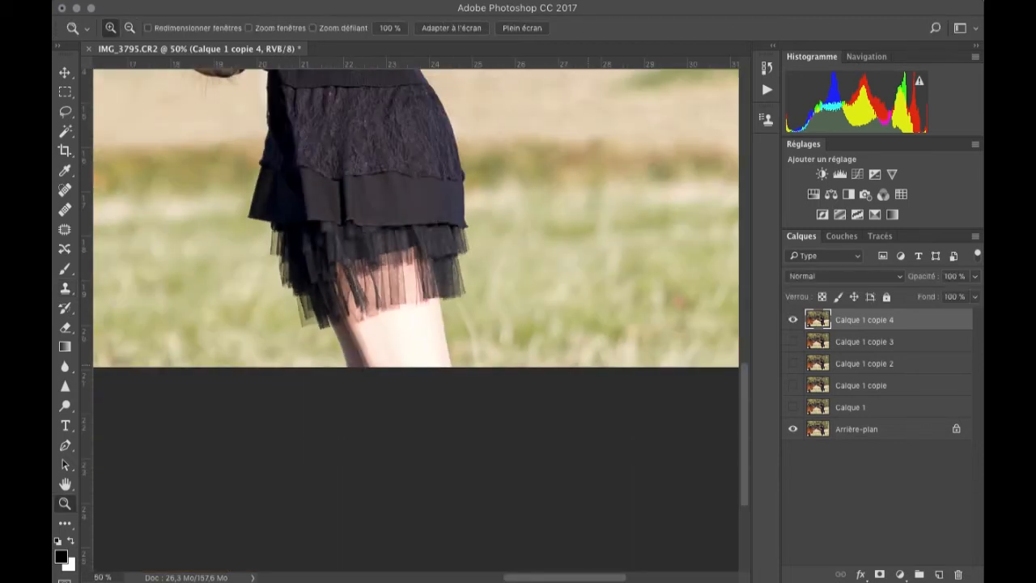
left_click(437, 457, "alt")
left_click(437, 457, "alt")
left_click(434, 458, "alt")
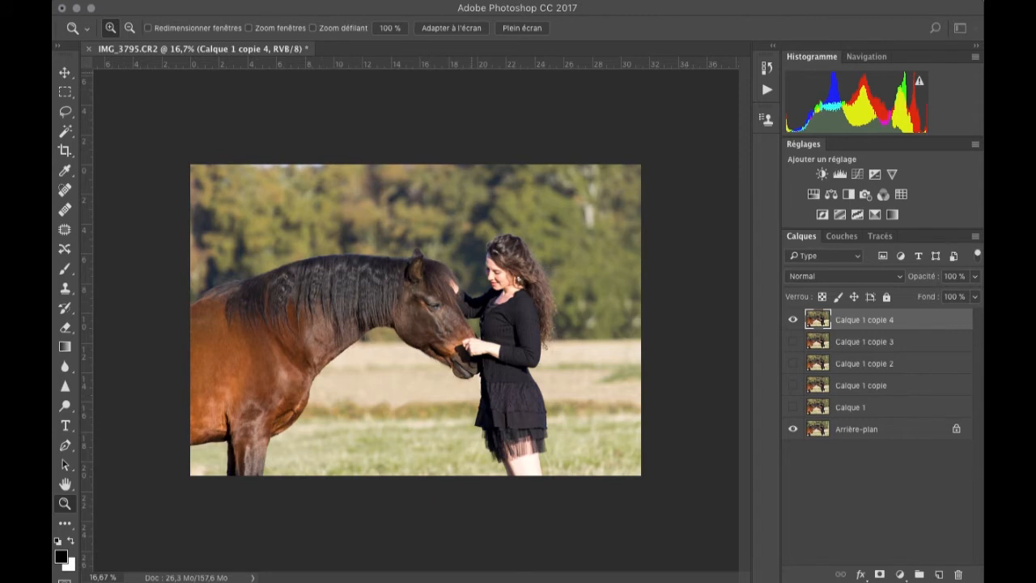
Step: Try reshaping the horse's chest and shoulder with Liquify on a duplicate layer, using brush sizes 961 and 484 at pressure 15
key("super+j")
left_click(492, 109)
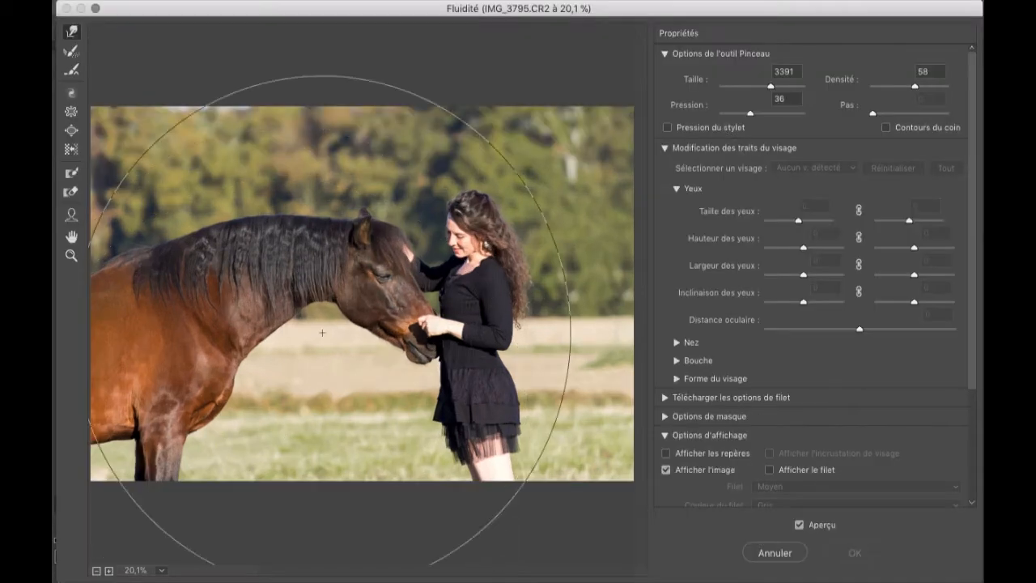
mouse_move(750, 113)
left_mouse_down()
mouse_move(734, 113)
mouse_move(754, 86)
left_mouse_up()
left_click_drag(226, 407, 210, 407)
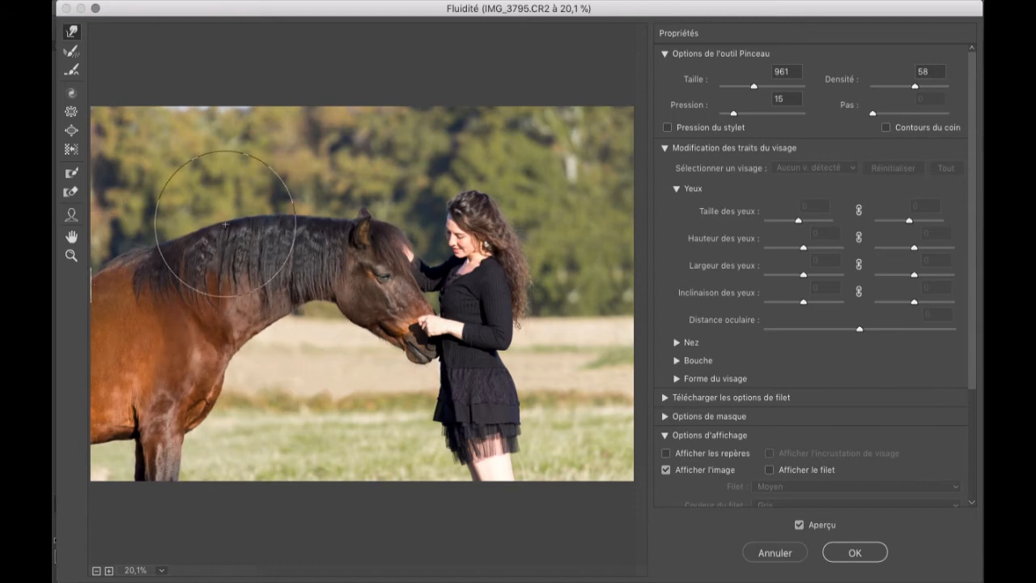
left_click(179, 357)
left_click(141, 343)
left_click_drag(749, 92, 742, 92)
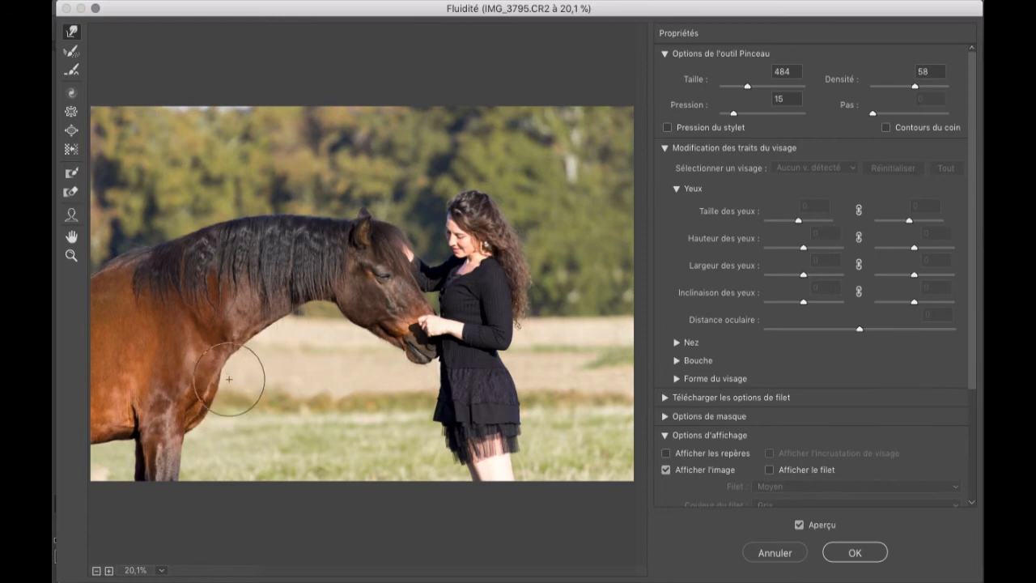
mouse_move(183, 406)
left_mouse_down()
mouse_move(242, 399)
mouse_move(221, 399)
mouse_move(190, 366)
mouse_move(212, 359)
mouse_move(194, 366)
mouse_move(185, 343)
left_mouse_up()
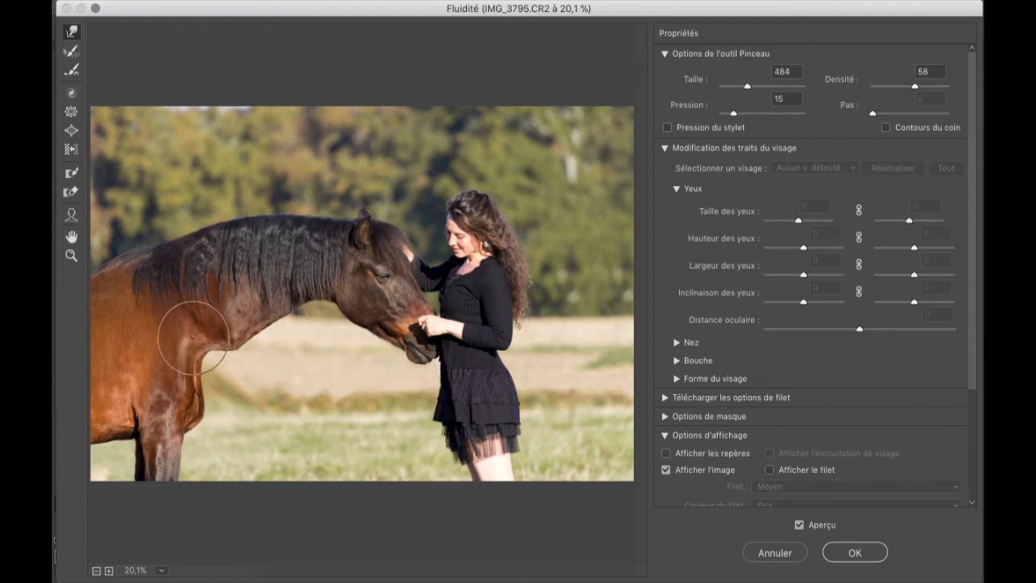
Step: Undo the latest Liquify deformations, try a brush size of 1171 and apply the filter
key("super+alt+z")
key("super+alt+z")
key("super+alt+z")
key("super+alt+z")
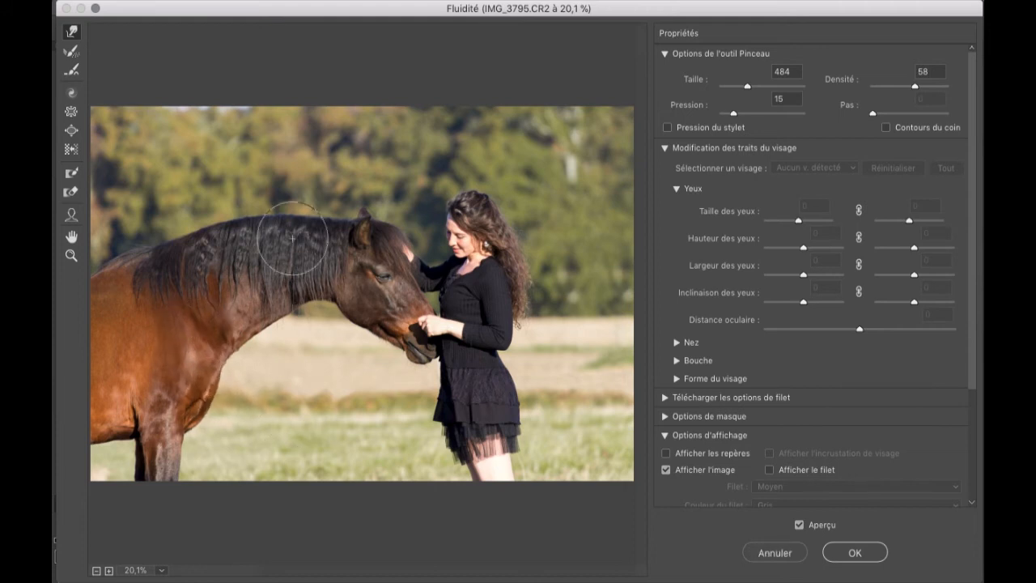
left_click_drag(749, 87, 757, 86)
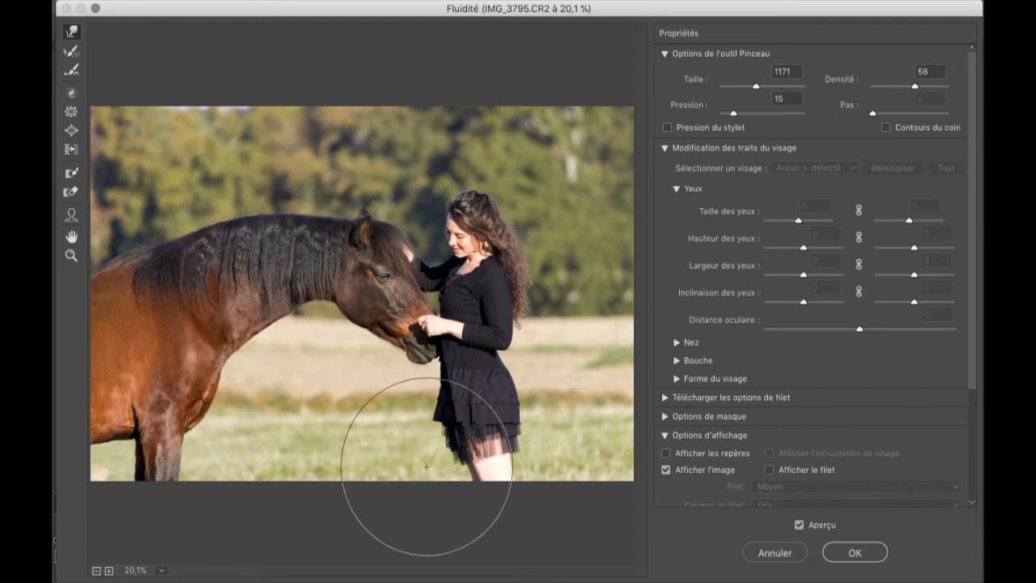
key("alt+super+z")
key("alt+super+z")
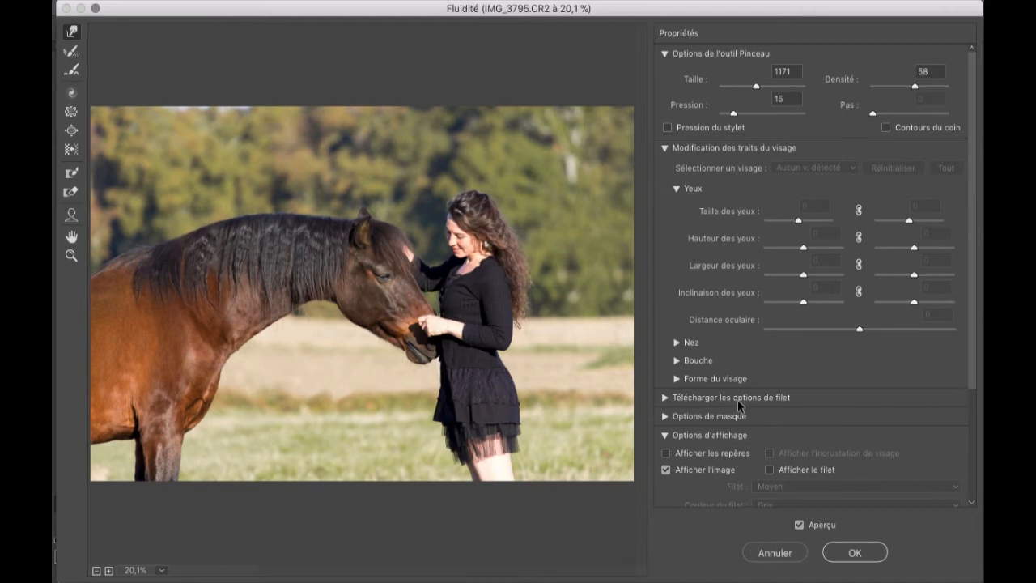
left_click(858, 559)
Step: Compare the photo with and without the liquified layer Calque 1 copie 5, and delete that layer
left_click(792, 322)
left_click(792, 322)
left_click(792, 322)
left_click(792, 321)
left_click(793, 321)
left_click(792, 319)
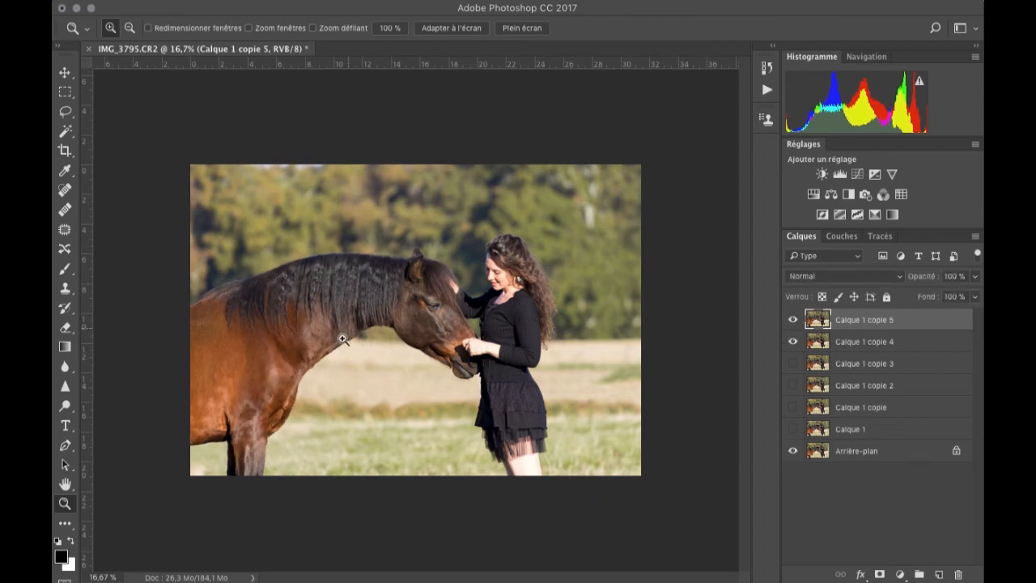
key("Delete")
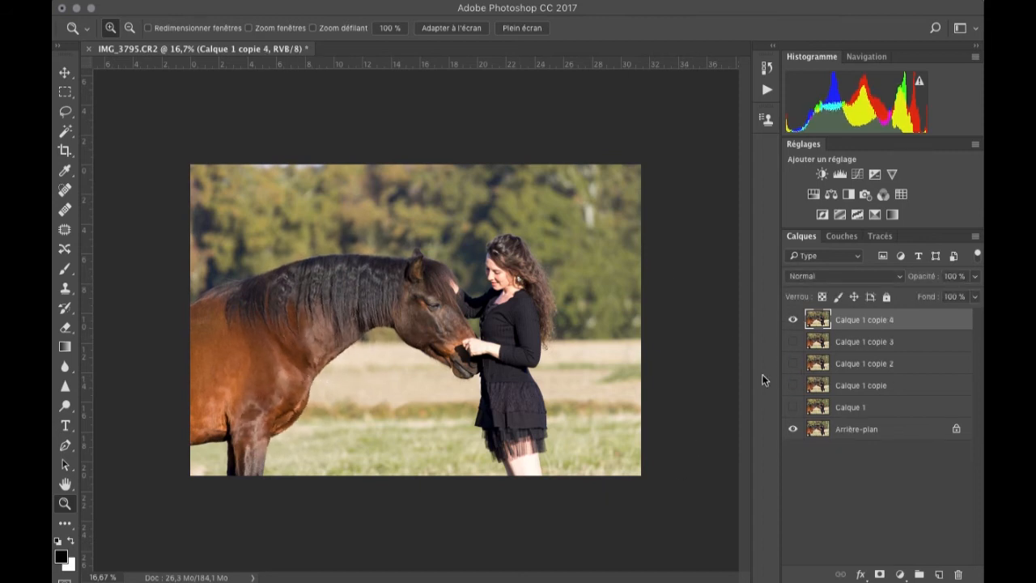
Step: Open Liquify on the duplicate layer Calque 1 copie 5 and set the brush to size 370 over the horse's neck and mane
left_click(289, 390)
scroll(442, 356, "right", 6)
scroll(442, 356, "up", 3)
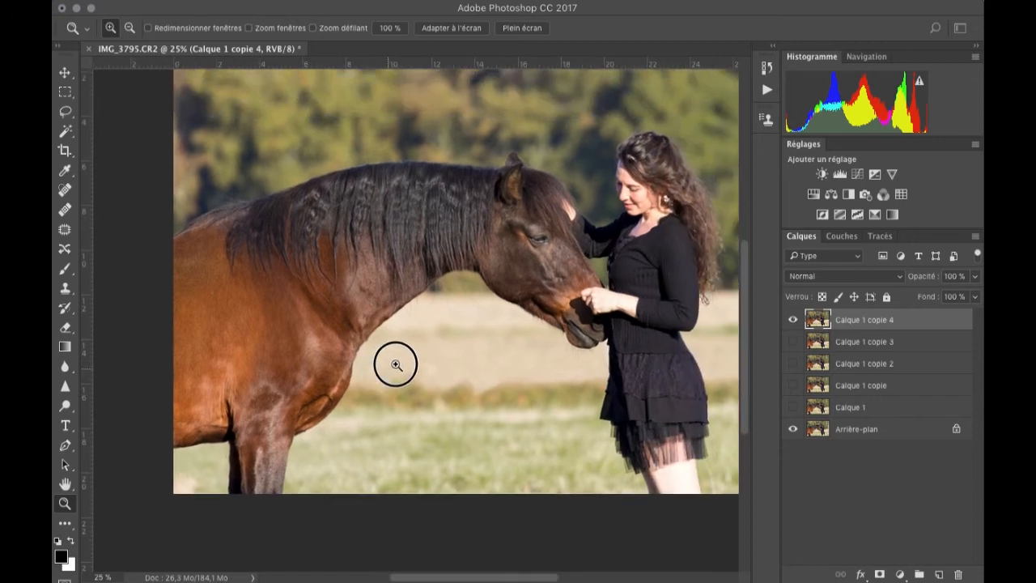
left_click(384, 419, "alt")
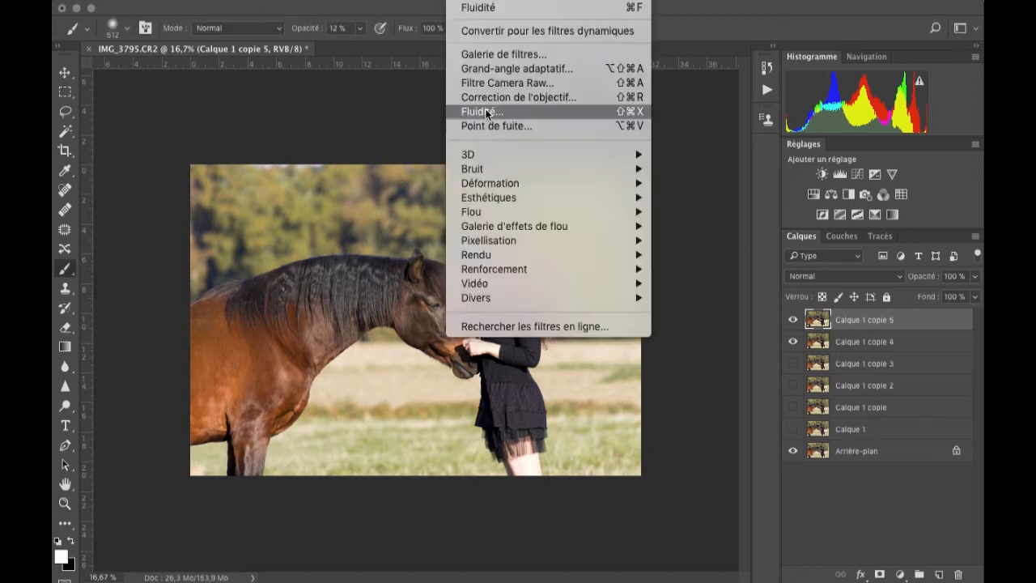
left_click(483, 111)
key("z")
left_click(261, 404)
left_click(261, 404)
key("b")
key("w")
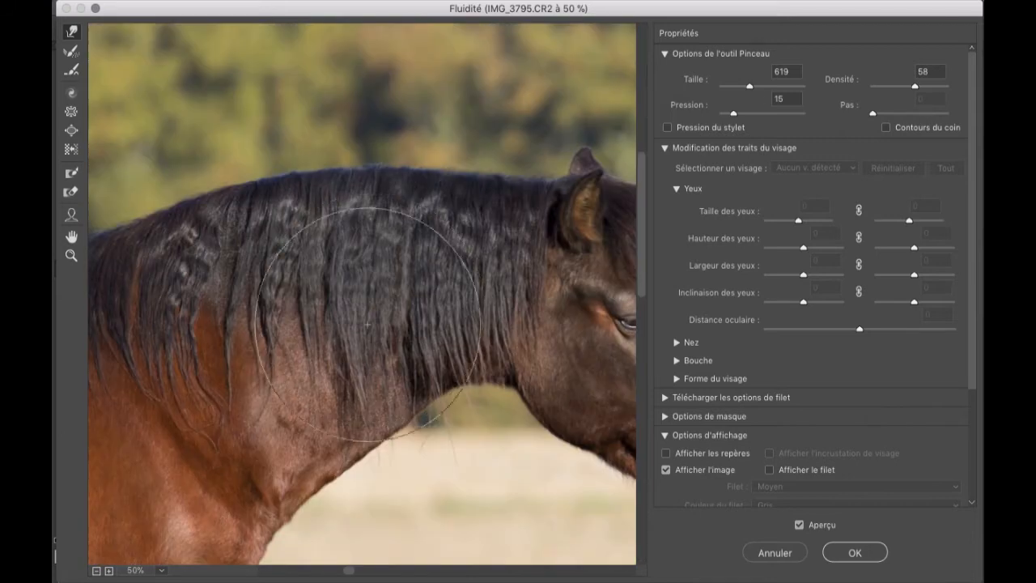
key("bracketleft")
key("bracketleft")
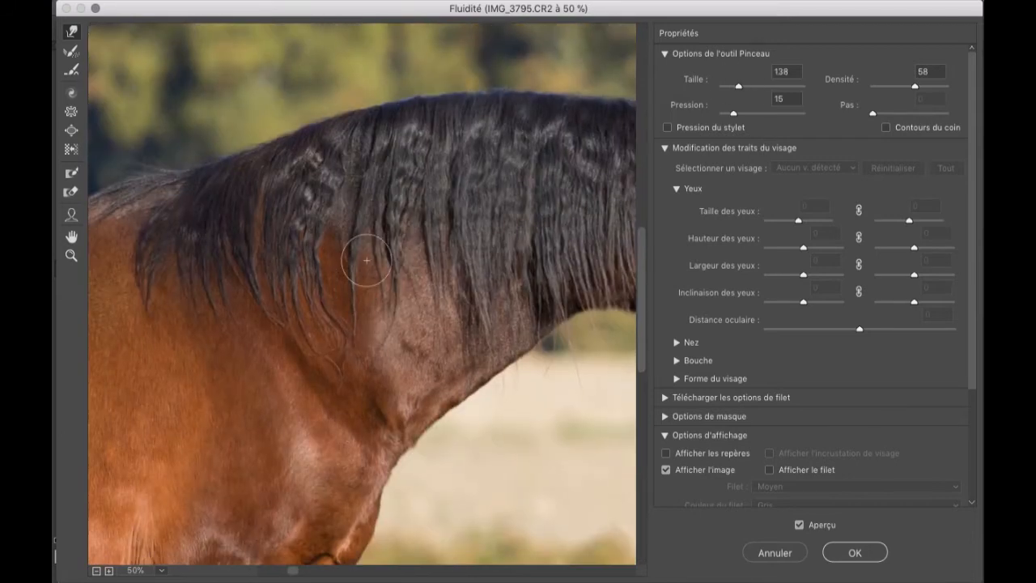
key("bracketright")
key("bracketright")
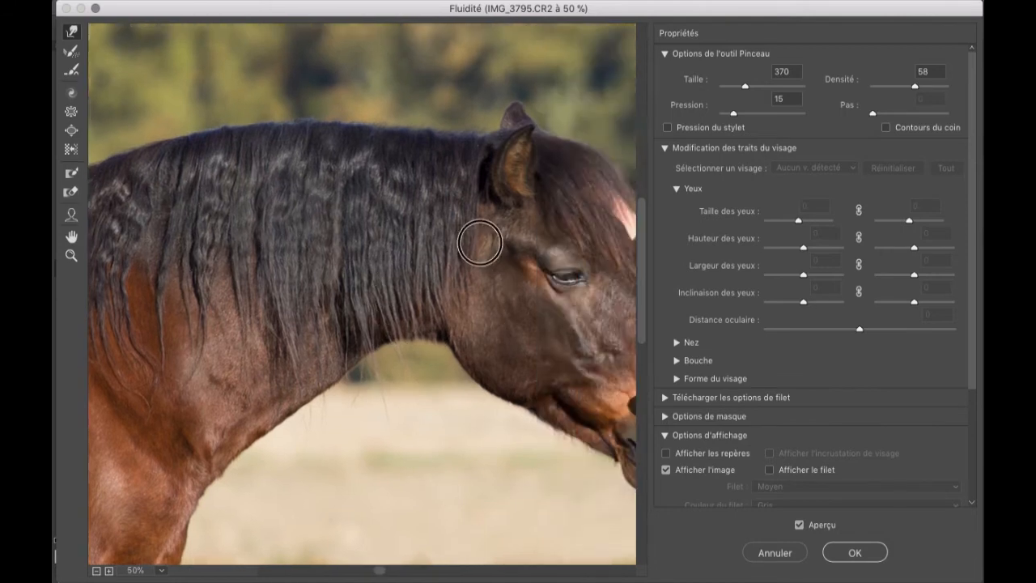
Step: Check the horse's head and the woman's hair in Liquify and apply the filter
left_click_drag(480, 243, 314, 291)
left_click_drag(460, 319, 393, 265)
left_click_drag(319, 436, 247, 397)
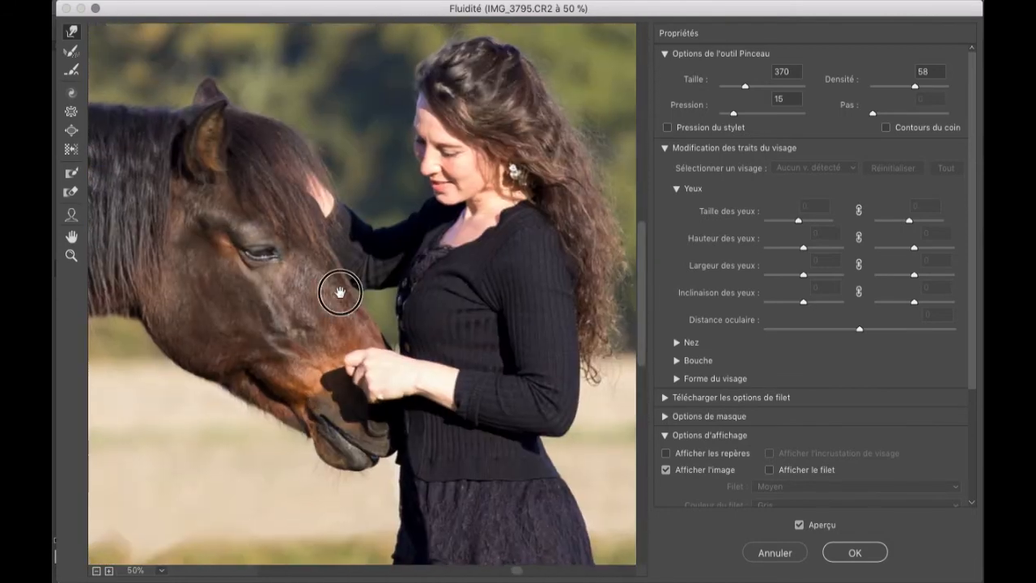
left_click_drag(328, 305, 132, 437)
left_click_drag(432, 355, 415, 255)
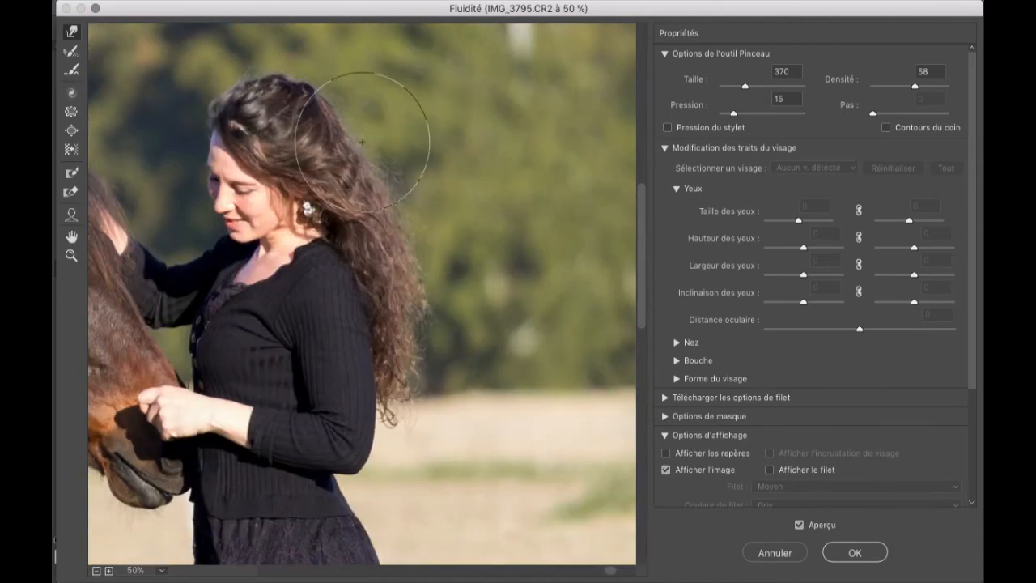
left_click(855, 552)
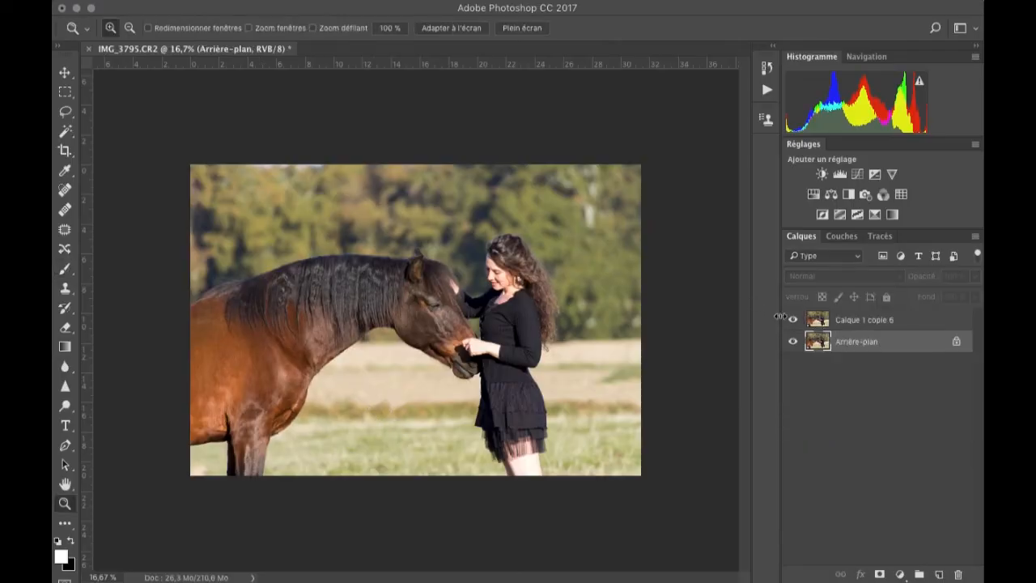
Step: Compare the finished retouching on Calque 1 copie 6 with the original background photo
left_click(792, 320)
left_click(793, 320)
left_click(793, 319)
left_click(793, 320)
left_click(793, 320)
left_click(793, 320)
Step: Add a Black & White adjustment layer and place it above Calque 1 copie 6
left_click(849, 195)
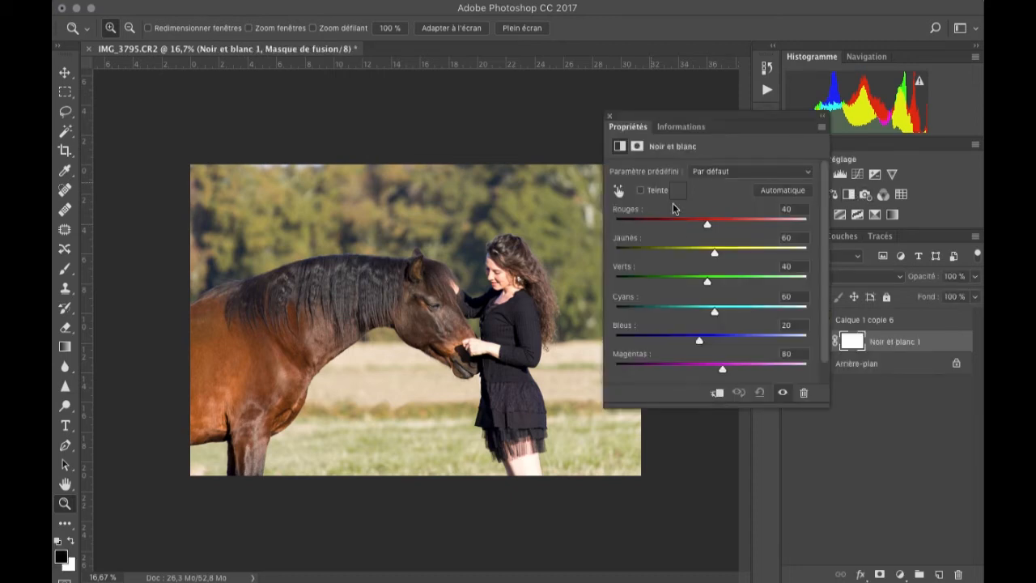
left_click(610, 116)
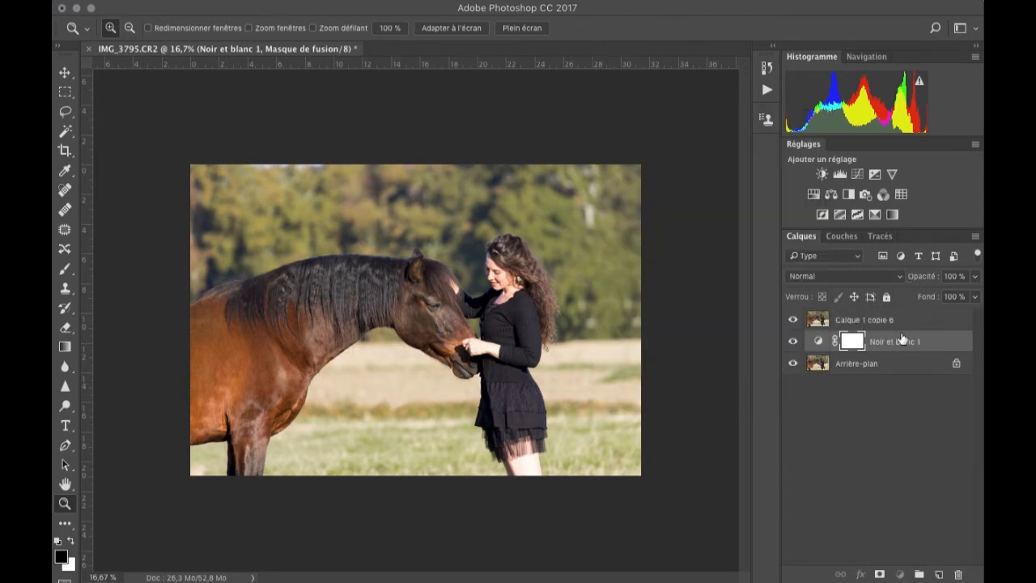
left_click_drag(902, 340, 898, 315)
Step: Tune the colour channel sliders of the Noir et blanc 1 adjustment and compare the photo with and without it
double_click(816, 322)
left_click_drag(718, 230, 729, 280)
left_click_drag(685, 311, 707, 311)
left_click_drag(687, 346, 688, 346)
left_click_drag(723, 366, 715, 364)
left_click_drag(697, 224, 695, 224)
left_click_drag(715, 252, 715, 256)
left_click(792, 321)
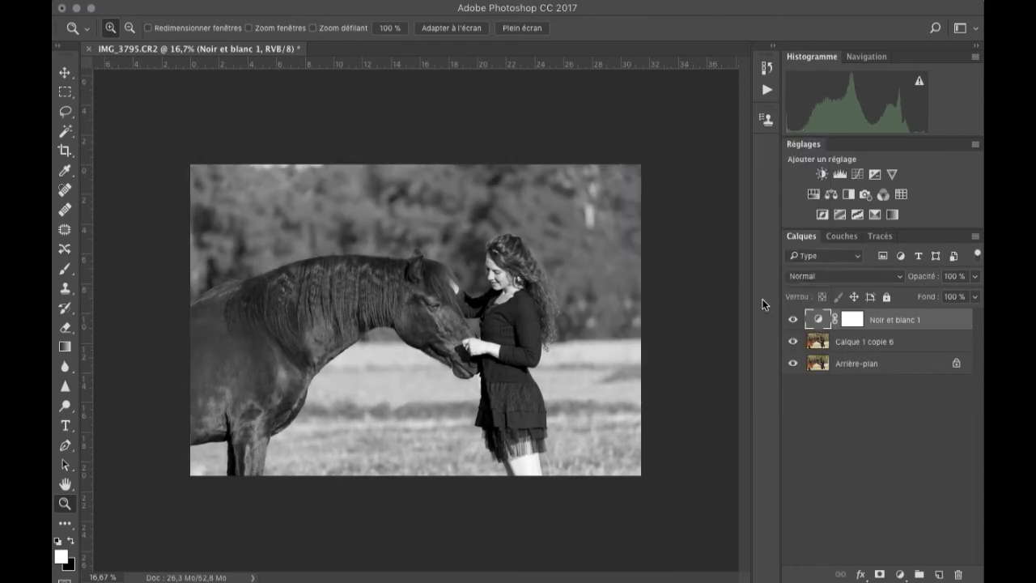
left_click(792, 320)
Step: Add a Curves adjustment layer on top and shape the curve with shadow, midtone and highlight points
left_click(857, 174)
left_click(727, 279)
left_click(681, 332)
left_click_drag(655, 356, 682, 329)
left_click_drag(725, 281, 729, 281)
left_click(761, 249)
left_click_drag(758, 248, 759, 246)
left_click_drag(681, 328, 707, 309)
Step: Compare the black-and-white photo with and without the Courbes 1 layer and examine the horse and woman closer
left_click(610, 116)
left_click(792, 320)
left_click(792, 320)
left_click(420, 334)
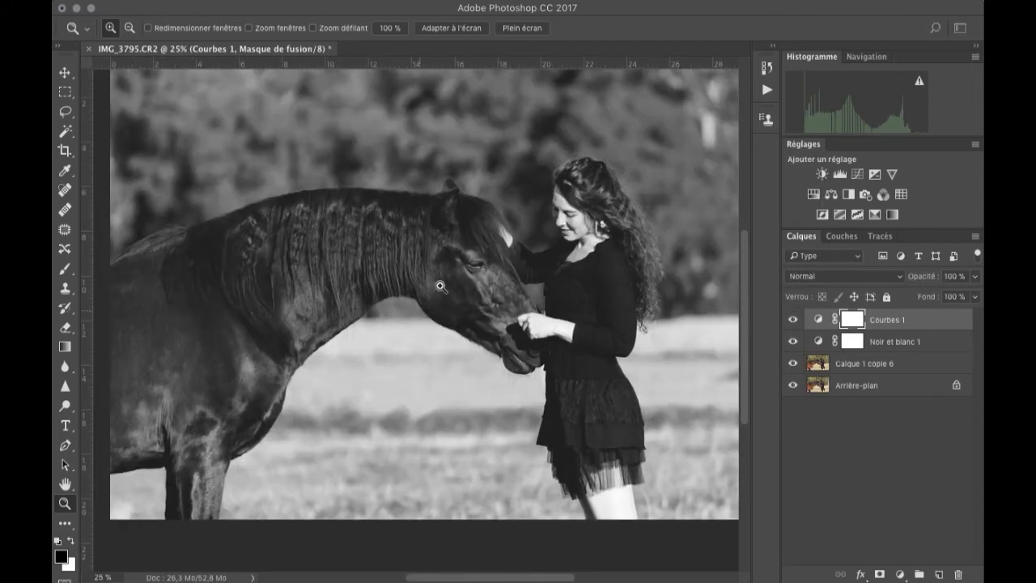
left_click(464, 313, "alt")
left_click(470, 289)
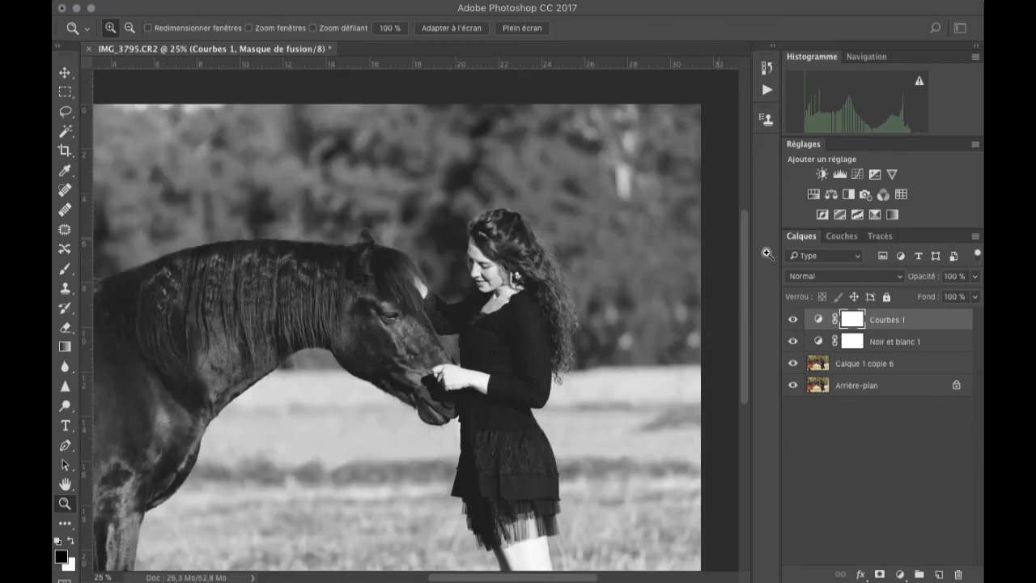
left_click(400, 367, "alt")
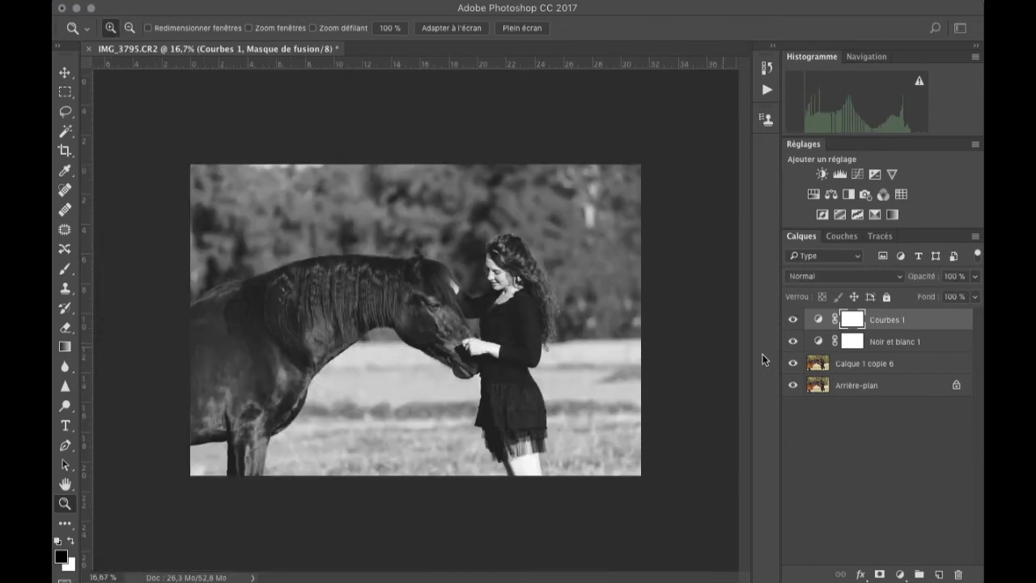
Step: Compare the photo with and without the adjustment layers and reduce the opacity of Noir et blanc 1 to 34 %
left_click(793, 342)
left_click(793, 343)
left_click(916, 340)
left_click(974, 276)
left_click_drag(917, 296, 927, 299)
left_click(872, 428)
left_click_drag(793, 342, 795, 324)
left_click(794, 322)
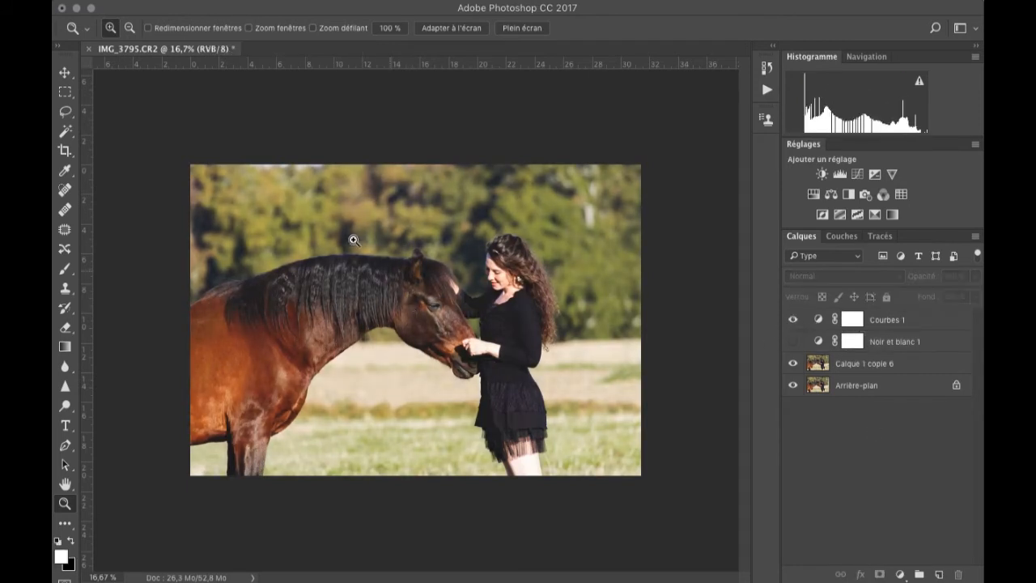
left_click(793, 341)
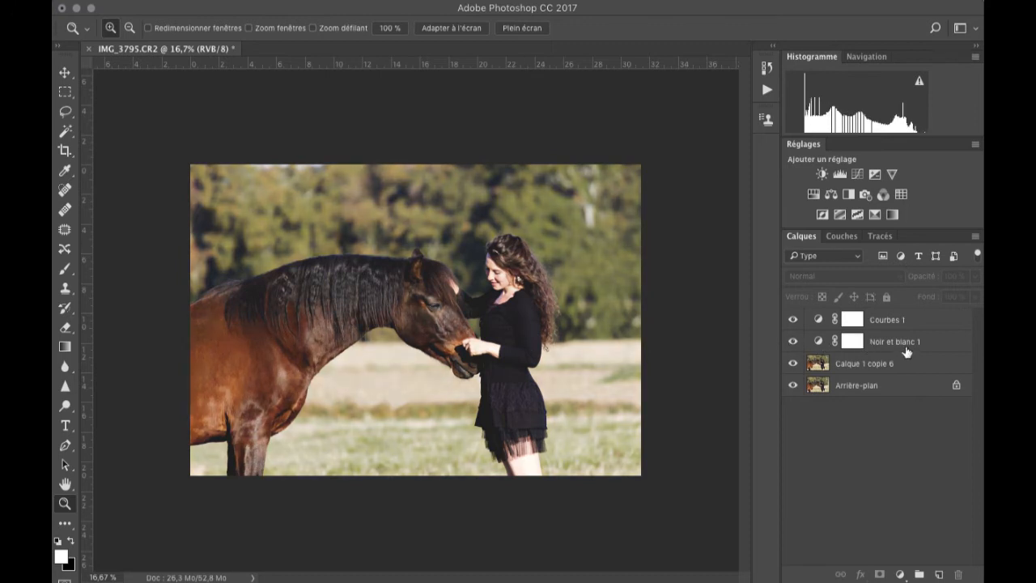
left_click(852, 340)
left_click(974, 275)
left_click_drag(935, 292, 926, 296)
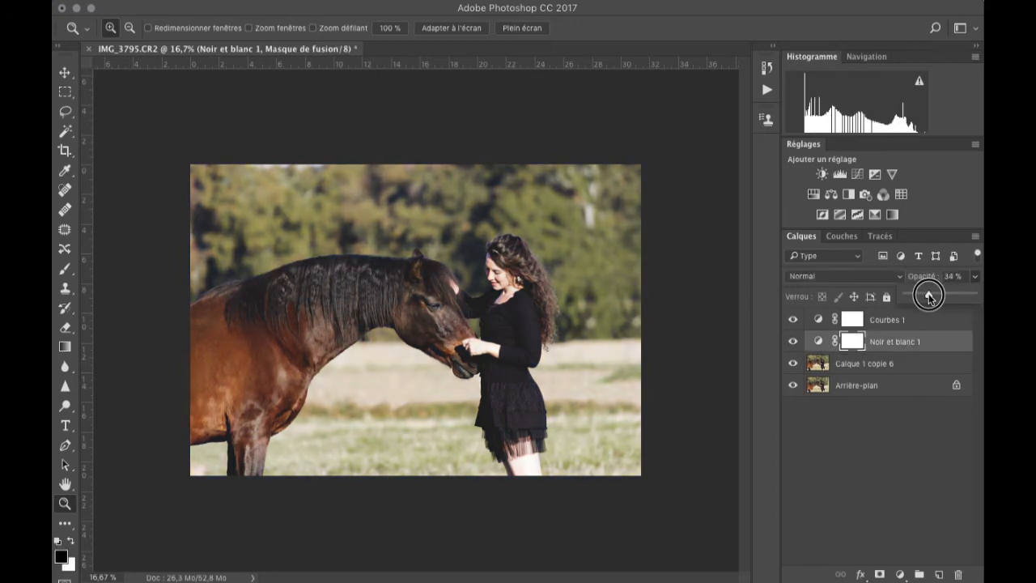
Step: Add a Selective Color adjustment layer above Calque 1 copie 6 and try shifting the yellows
left_click(899, 574)
left_click(877, 543)
left_click_drag(713, 219, 672, 219)
left_click_drag(711, 248, 733, 308)
Step: Try setting the reds in the selective colour correction to cyan -13, magenta +17 and yellow +14
left_click(751, 189)
left_click(708, 178)
mouse_move(711, 219)
left_mouse_down()
mouse_move(675, 225)
mouse_move(698, 220)
left_mouse_up()
mouse_move(711, 249)
left_mouse_down()
mouse_move(654, 247)
mouse_move(727, 250)
left_mouse_up()
mouse_move(710, 278)
left_mouse_down()
mouse_move(664, 279)
mouse_move(724, 279)
left_mouse_up()
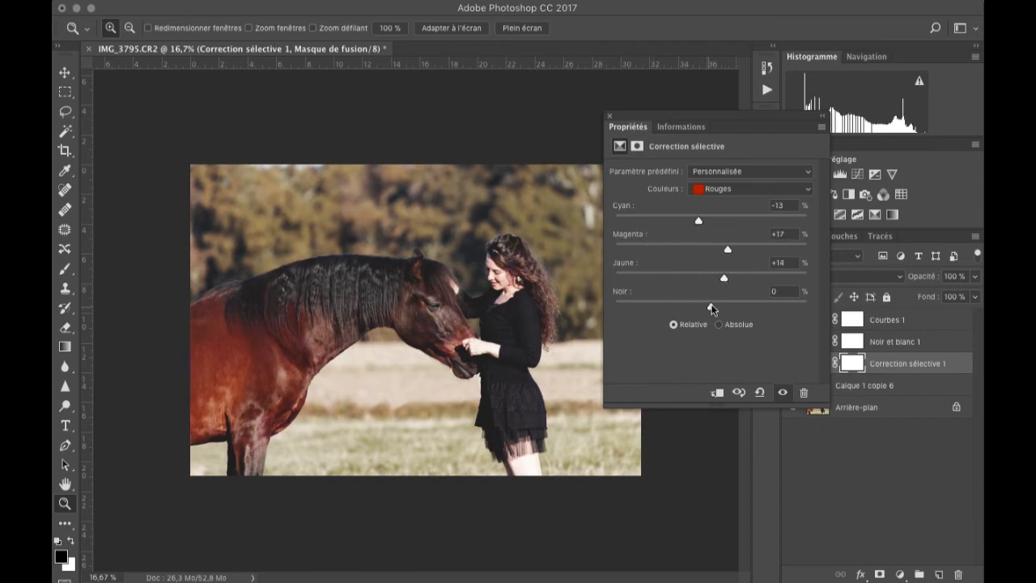
Step: Try reducing cyan and raising magenta in the greens of the selective colour correction
left_click(751, 189)
left_click(708, 211)
left_click_drag(710, 219, 663, 222)
left_click_drag(711, 248, 731, 248)
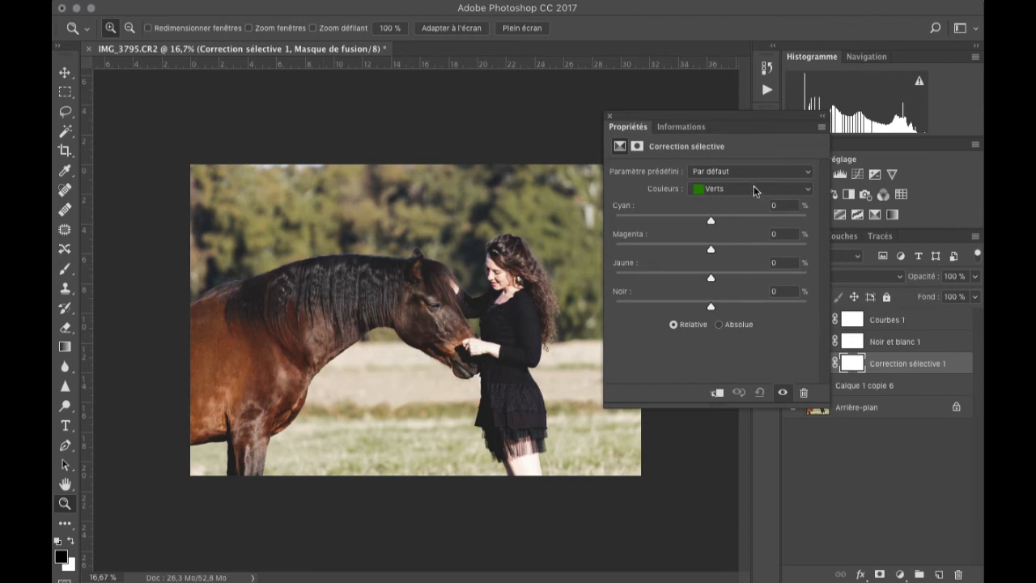
Step: Lower cyan to -61 in the yellows of the selective colour correction, adjust the other sliders and check the layer's effect
left_click(754, 191)
left_click(740, 162)
left_click_drag(711, 221, 697, 308)
left_click(714, 190)
left_click(716, 200)
left_click_drag(624, 224, 710, 247)
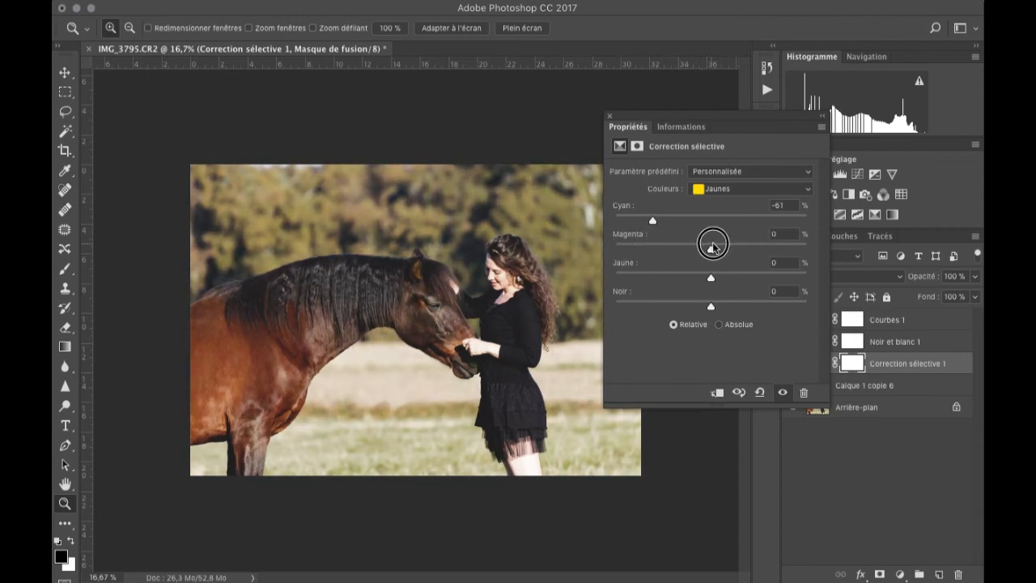
left_click_drag(649, 282, 724, 306)
left_click(792, 364)
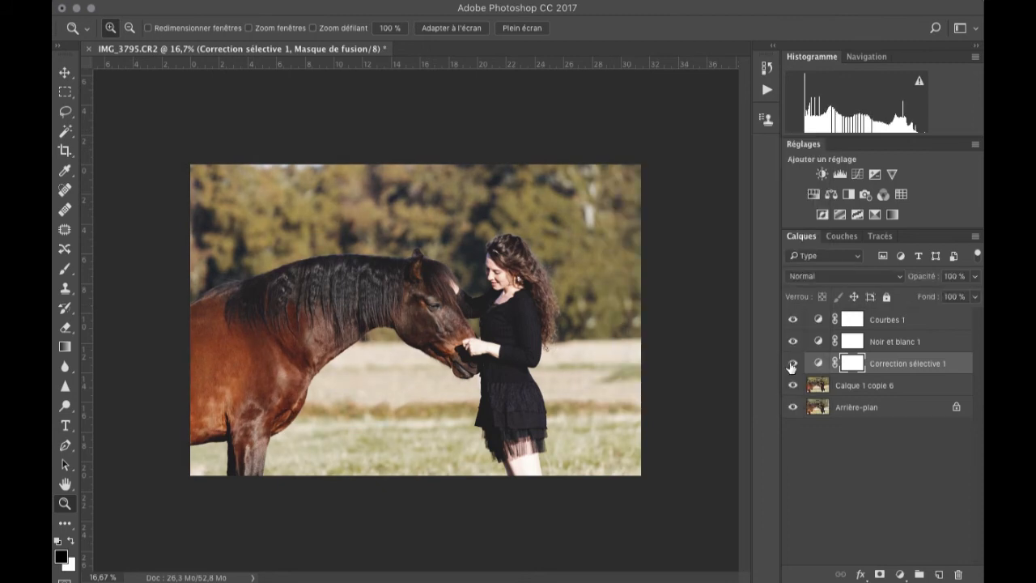
Step: Add a Hue/Saturation adjustment layer and set the yellows to hue -14, saturation +7 and lightness +9
left_click(814, 195)
left_click(699, 190)
left_click(702, 211)
left_click_drag(711, 227, 701, 227)
left_click_drag(710, 255, 714, 291)
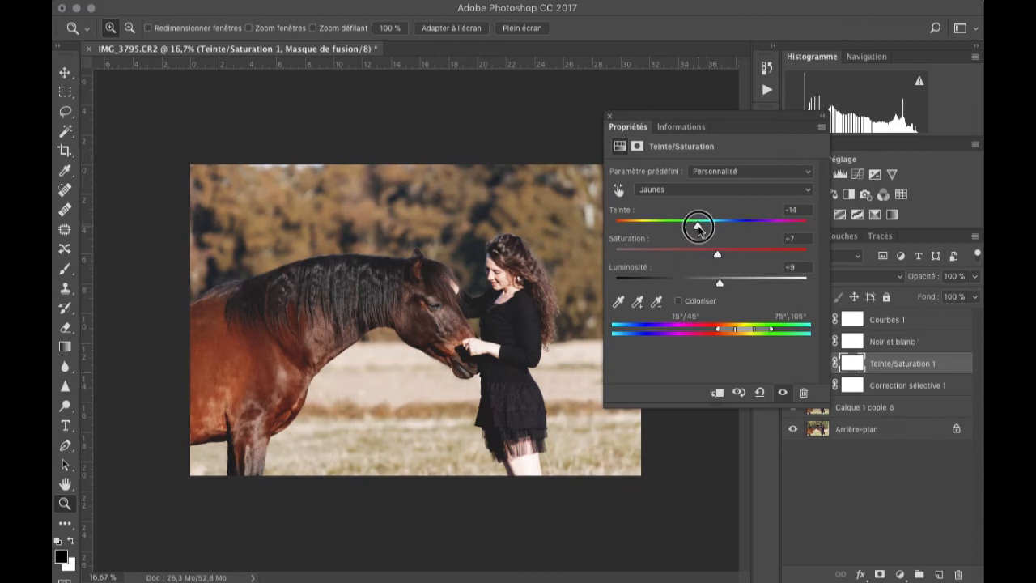
Step: Try hue shifts from -31 to +20 in the yellows and settle on a hue of about -15 with saturation +5
mouse_move(699, 228)
left_mouse_down()
mouse_move(724, 229)
mouse_move(706, 230)
mouse_move(715, 257)
mouse_move(690, 230)
left_mouse_up()
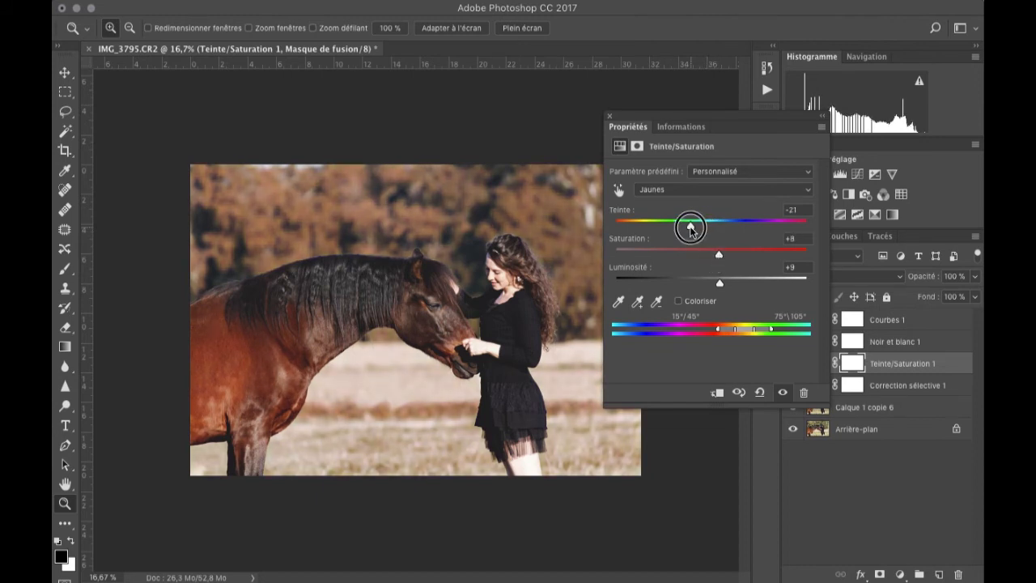
mouse_move(690, 230)
left_mouse_down()
mouse_move(596, 226)
mouse_move(796, 225)
mouse_move(680, 226)
left_mouse_up()
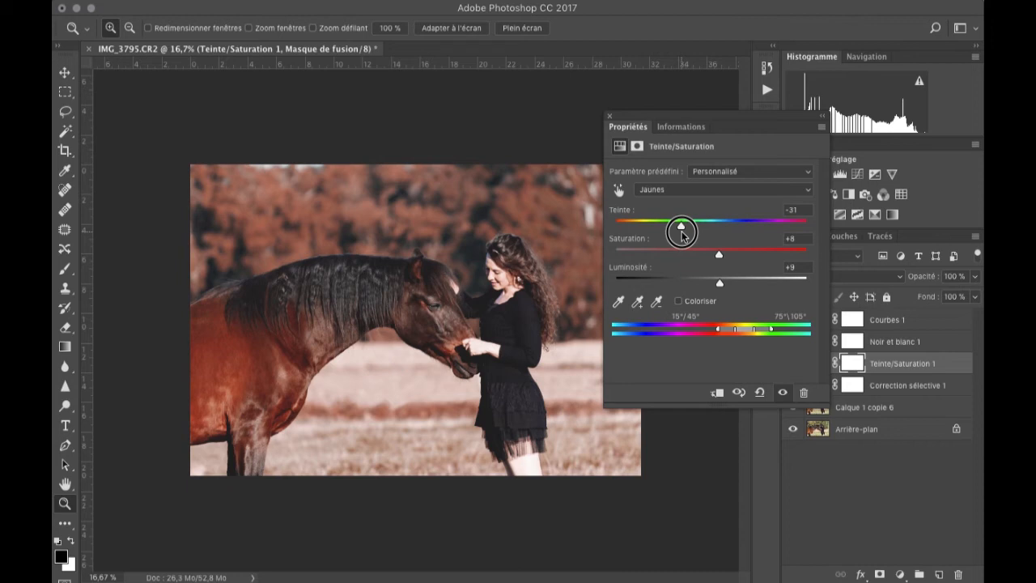
left_click_drag(682, 233, 727, 240)
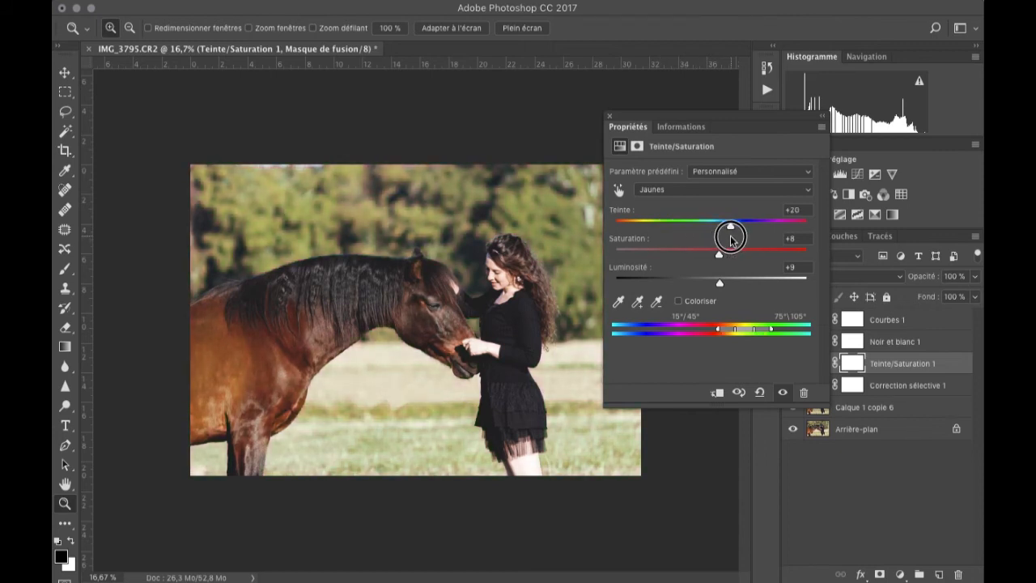
left_click_drag(730, 240, 693, 243)
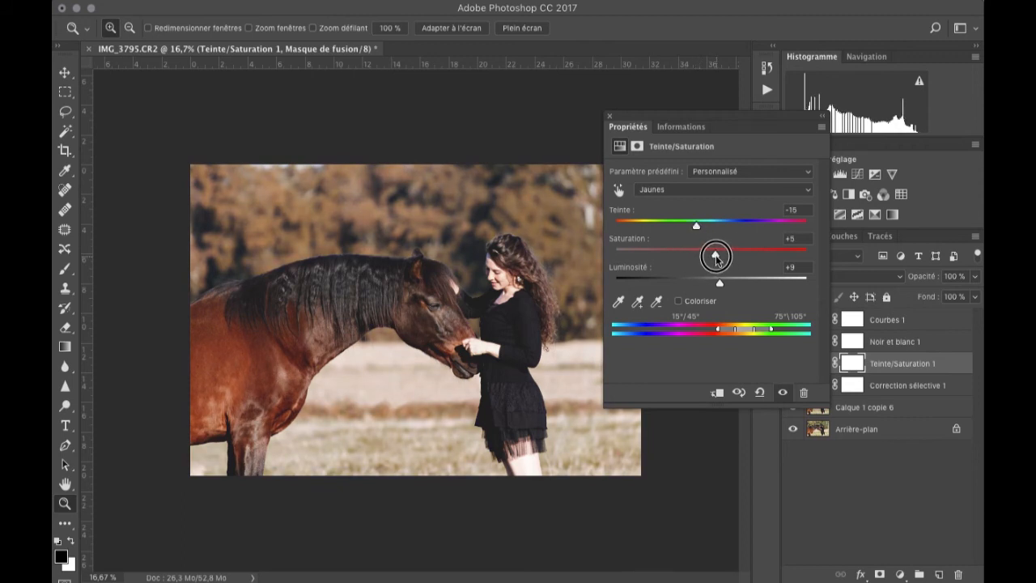
mouse_move(695, 231)
left_mouse_down()
mouse_move(714, 229)
mouse_move(694, 230)
left_mouse_up()
left_click(607, 116)
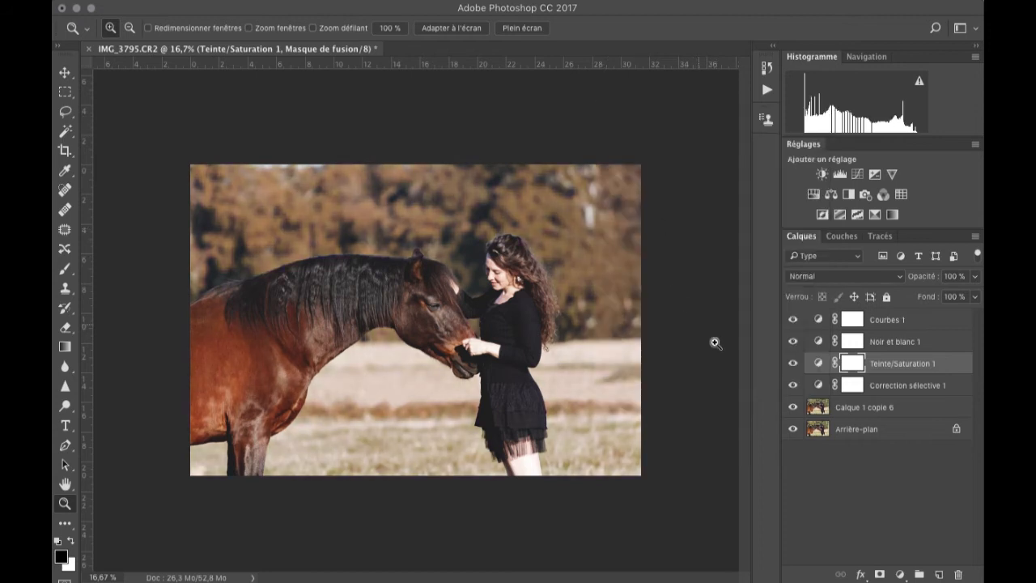
Step: Paint the horse's body and head out of the Teinte/Saturation 1 mask with a black brush at 100 % opacity
key("b")
left_click(360, 28)
left_click_drag(360, 46, 423, 46)
mouse_move(213, 379)
left_mouse_down()
mouse_move(218, 323)
mouse_move(280, 375)
left_mouse_up()
left_click_drag(410, 298, 436, 320)
Step: Refine the Teinte/Saturation 1 mask along the horse's neck with a soft 311 px brush
key("z")
left_click(381, 306)
scroll(399, 236, "down", 2)
key("b")
right_click(437, 281)
left_click_drag(578, 328, 594, 328)
left_click(411, 283)
mouse_move(410, 284)
left_mouse_down()
mouse_move(177, 293)
mouse_move(437, 246)
left_mouse_up()
Step: Paint black over the horse's body and head on the Correction sélective 1 mask at 46 % brush opacity
key("x")
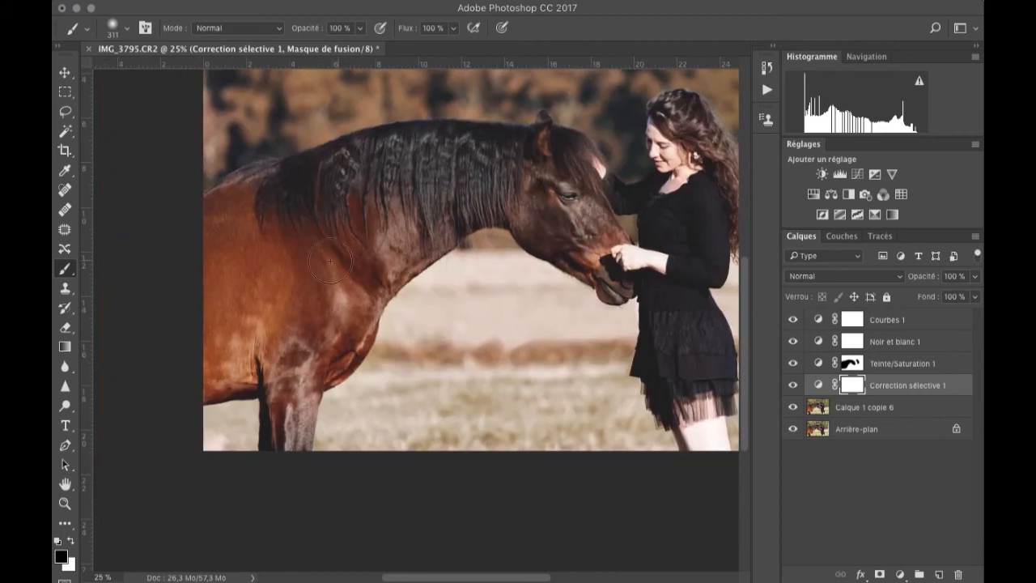
key("4")
key("6")
mouse_move(212, 320)
left_mouse_down()
mouse_move(293, 210)
mouse_move(200, 377)
left_mouse_up()
scroll(350, 243, "right", 2)
left_click_drag(485, 170, 486, 181)
key("z")
left_click(406, 327, "alt")
left_click(406, 326)
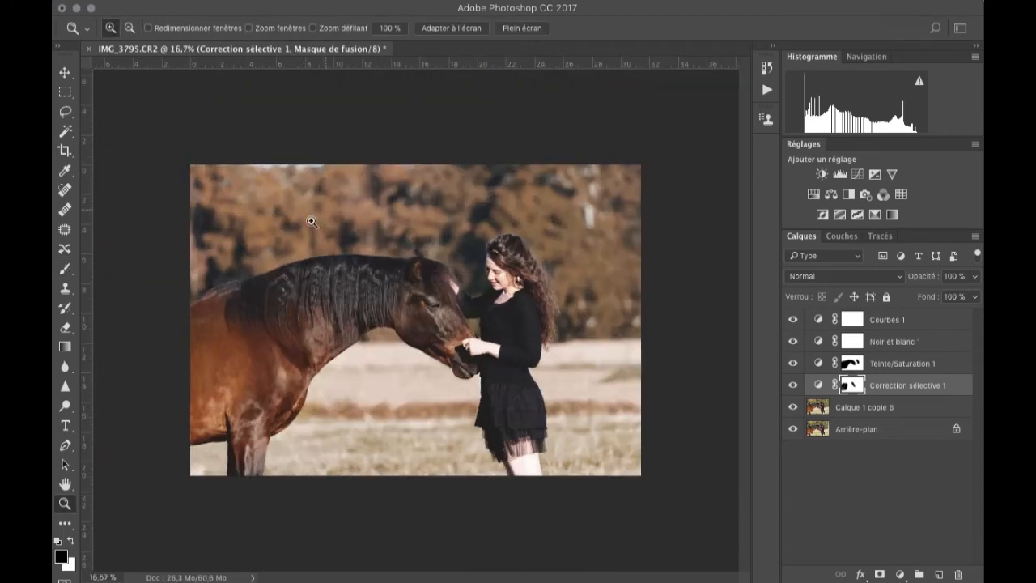
Step: Compare the photo with and without the adjustment layers and try Noir et blanc 1 at 29 % opacity
left_click_drag(793, 387, 793, 366)
mouse_move(792, 323)
left_mouse_down()
mouse_move(794, 410)
mouse_move(790, 314)
left_mouse_up()
left_click(792, 319)
left_click(793, 341)
left_click(793, 341)
left_click(898, 341)
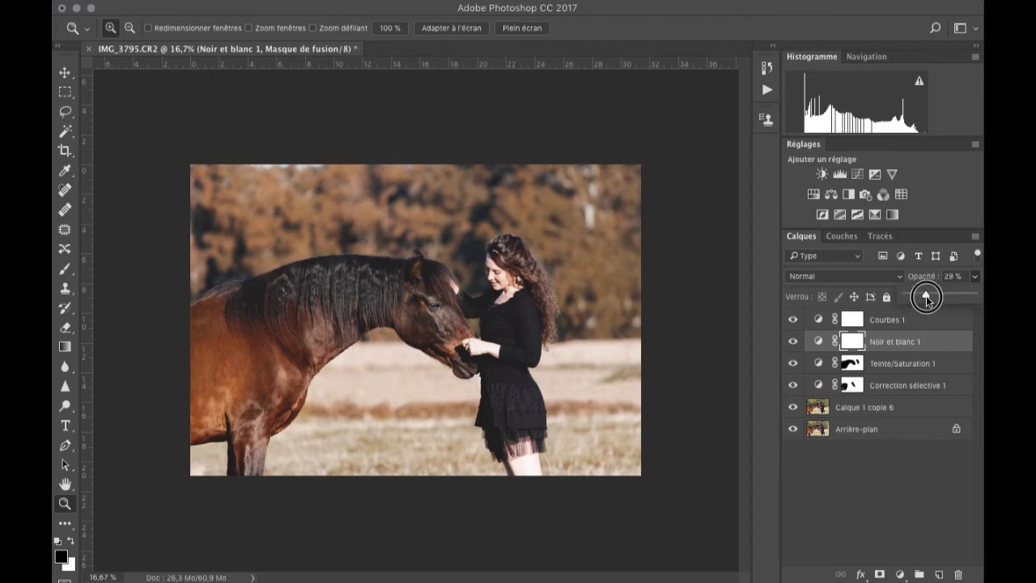
Step: Compare the photo with and without the Teinte/Saturation 1 and Correction sélective 1 layers
left_click(792, 363)
left_click(792, 363)
left_click(792, 363)
left_click(793, 363)
left_click(793, 363)
left_click(792, 364)
left_click(792, 385)
left_click(792, 363)
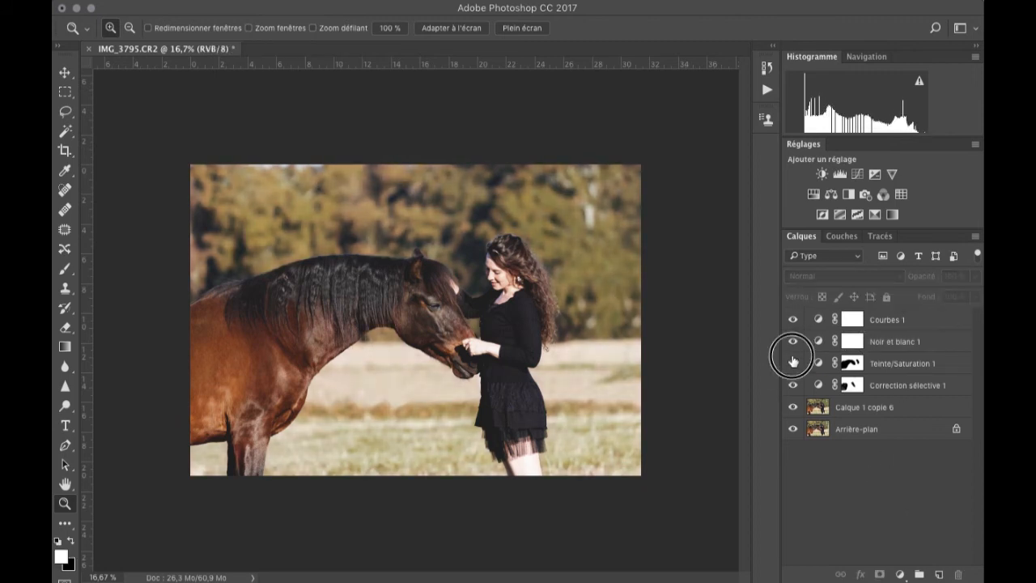
left_click(792, 362)
Step: Set the opacity of Noir et blanc 1 to 32 % and check the effect of Courbes 1
left_click(855, 342)
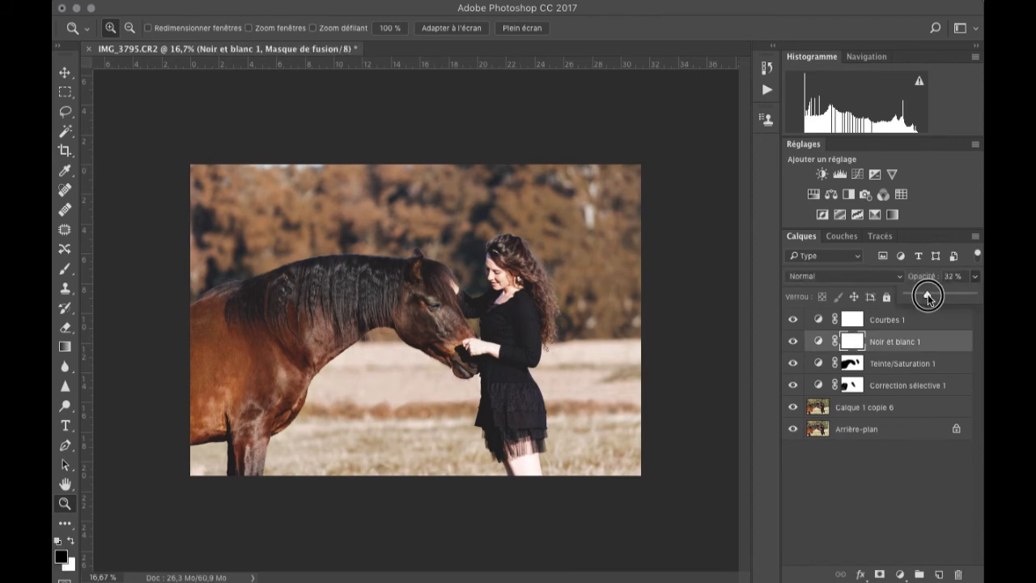
left_click(793, 320)
left_click(793, 319)
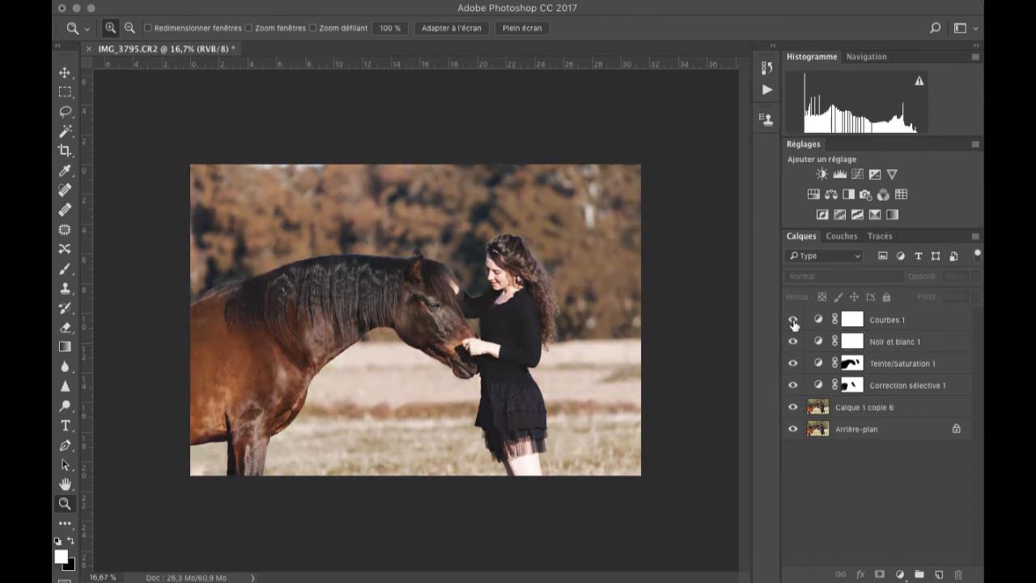
Step: Partly restore Teinte/Saturation 1 on the horse's body and head with a white 472 px brush at 21 % opacity
left_click(852, 362)
key("b")
right_click(453, 362)
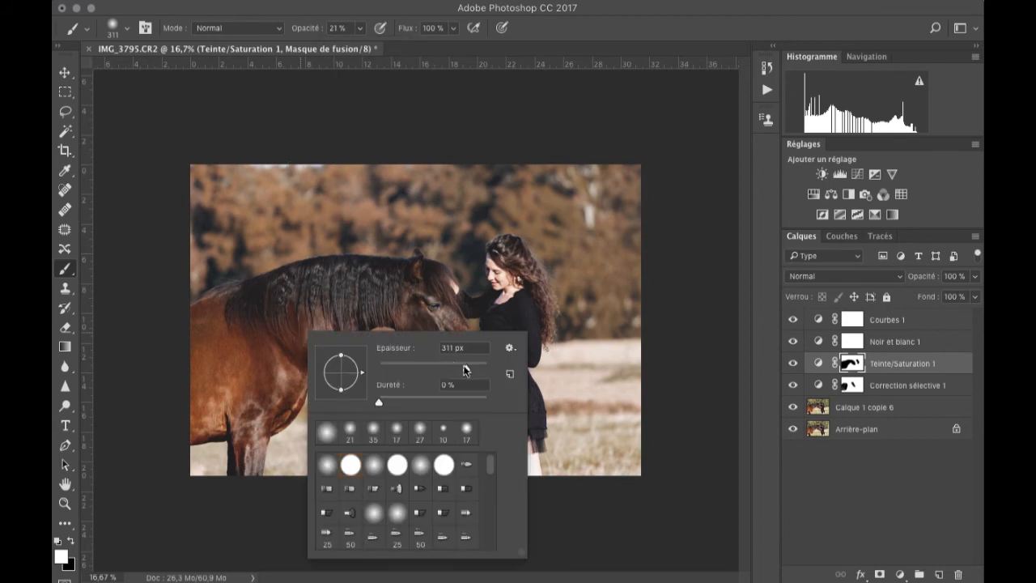
mouse_move(207, 338)
left_mouse_down()
mouse_move(264, 358)
mouse_move(251, 432)
mouse_move(246, 351)
left_mouse_up()
left_click_drag(461, 286, 424, 303)
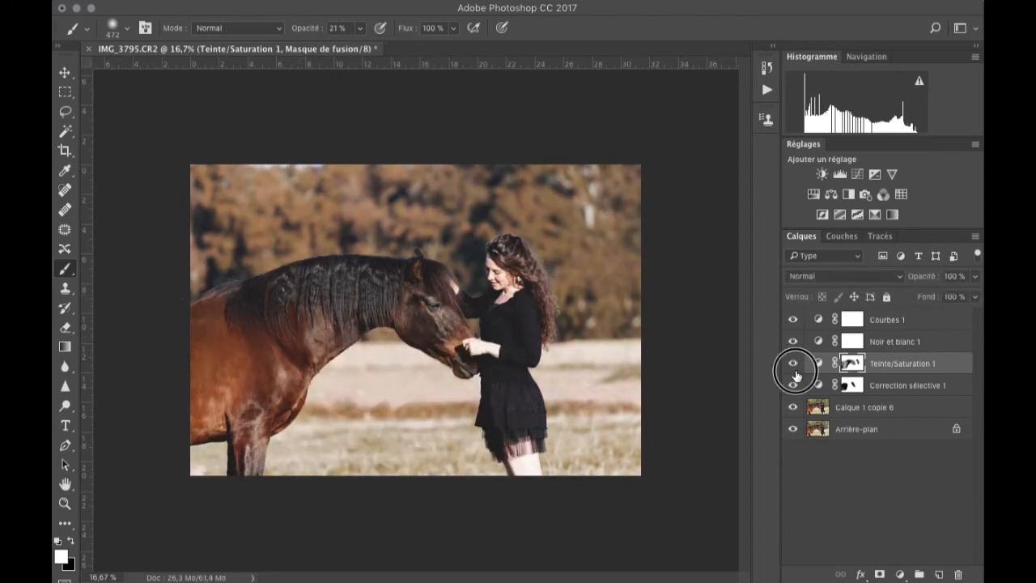
left_click(792, 320)
left_click(792, 320)
Step: Add a Brightness/Contrast adjustment layer below Courbes 1, raising the contrast strongly and the brightness slightly
left_click(900, 323)
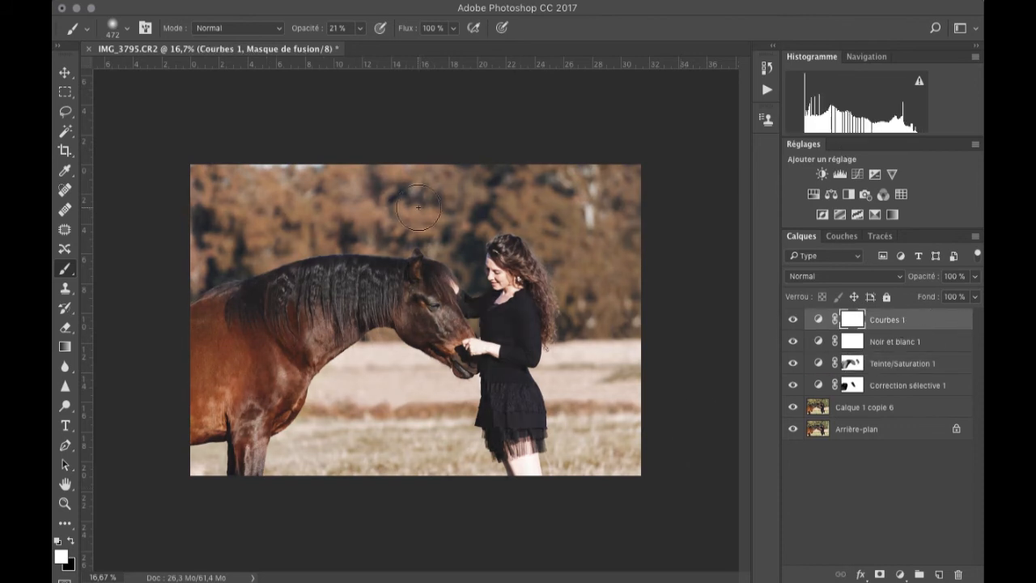
left_click(822, 174)
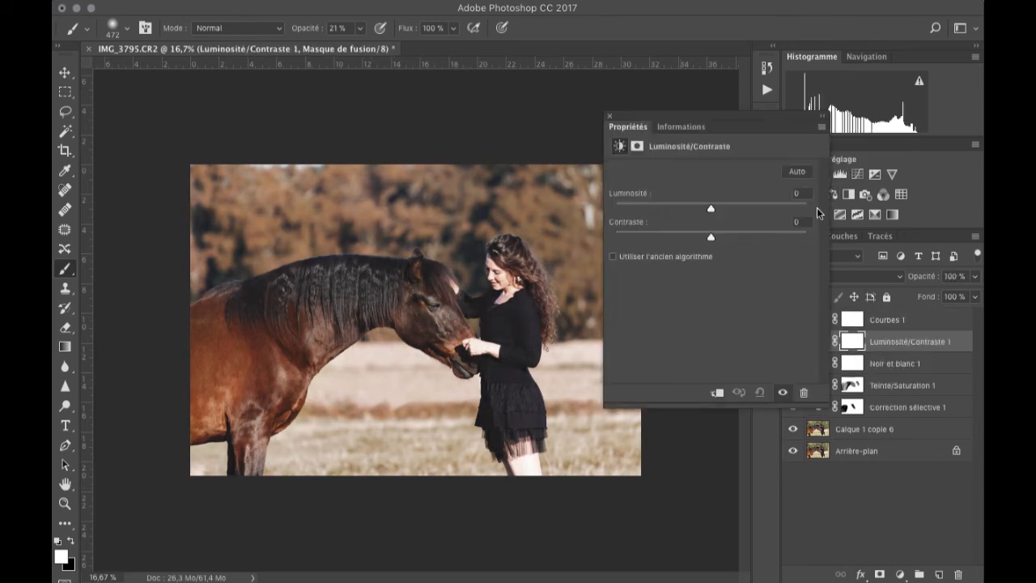
left_click_drag(707, 233, 758, 237)
left_click_drag(710, 208, 713, 209)
left_click(609, 115)
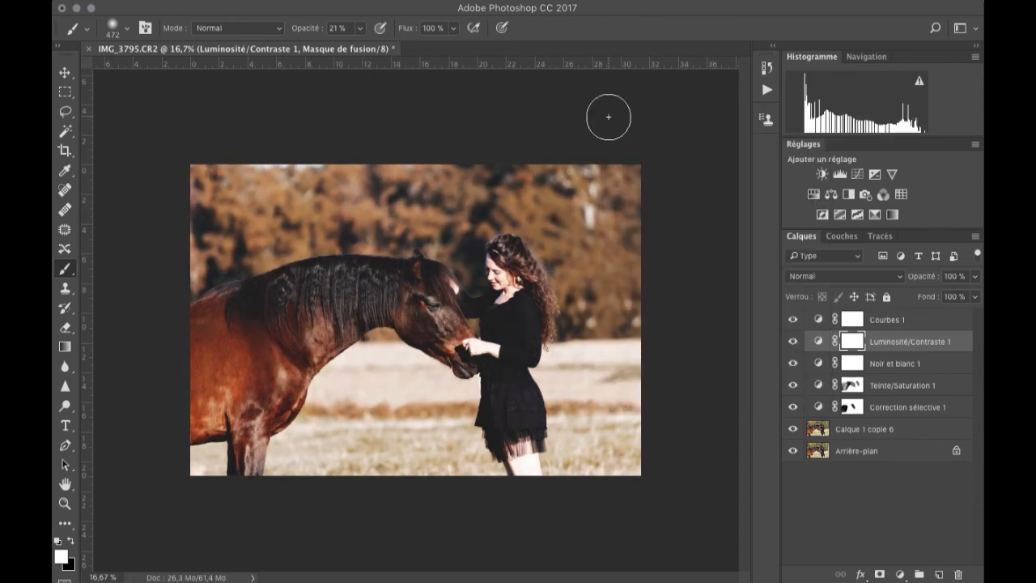
Step: Fill the Luminosité/Contraste 1 mask with black using the Paint Bucket
key("g")
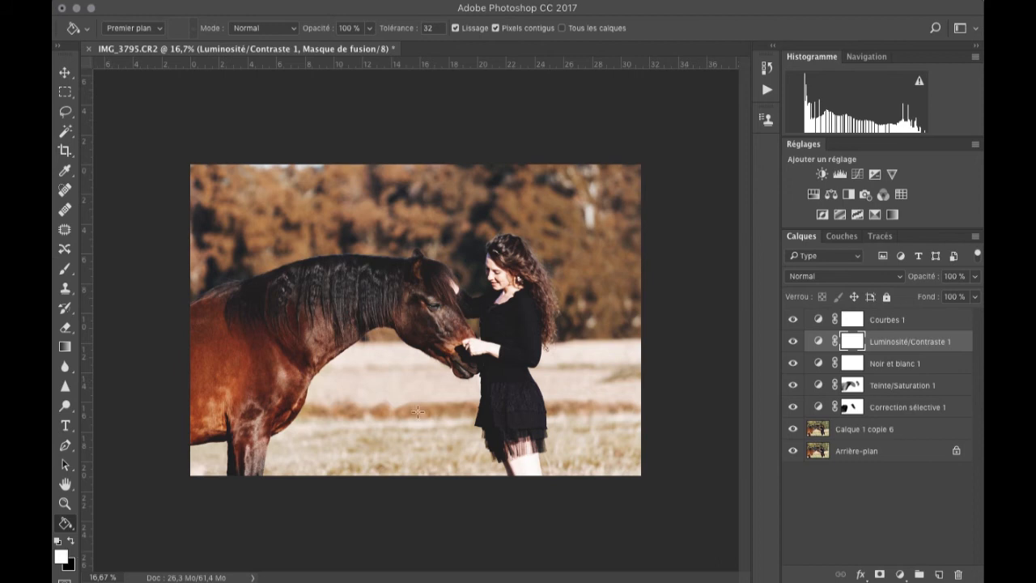
left_click(72, 542)
left_click(328, 410)
Step: Reveal the added contrast in the background trees by painting white on the mask at 86 % brush opacity
key("b")
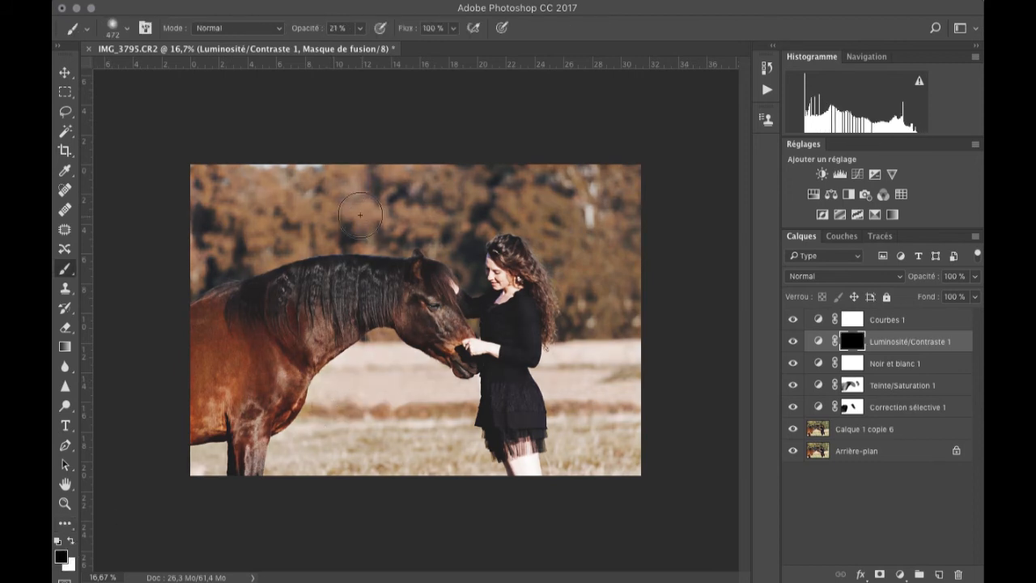
right_click(414, 229)
left_click_drag(598, 268, 600, 268)
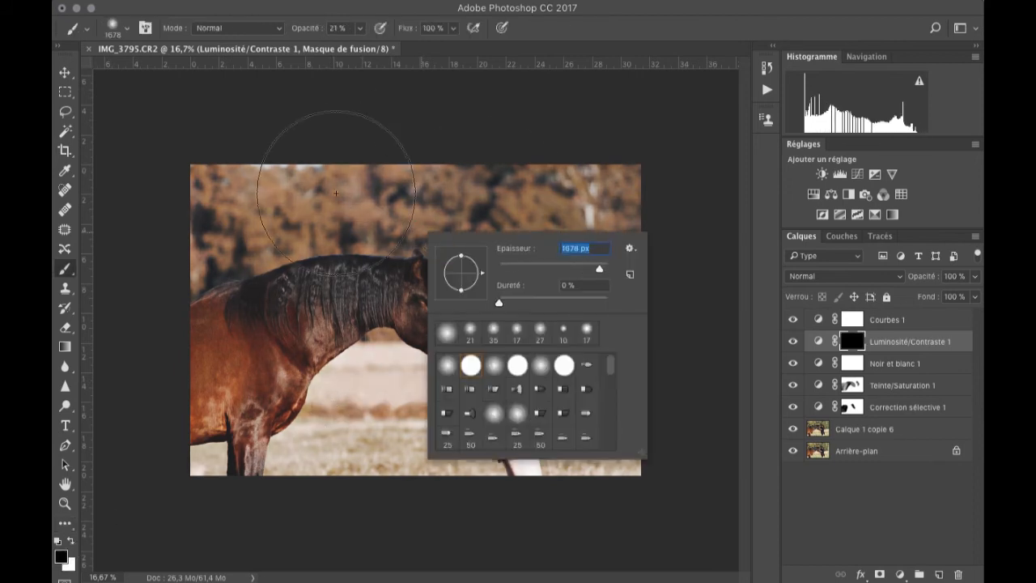
left_click(70, 541)
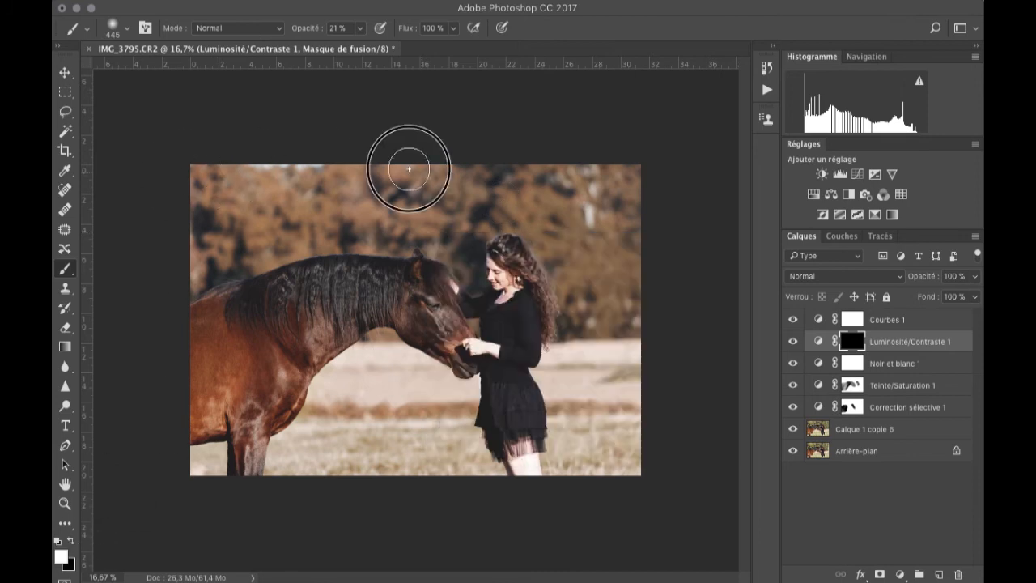
left_click_drag(360, 27, 388, 42)
mouse_move(639, 188)
left_mouse_down()
mouse_move(588, 149)
mouse_move(593, 237)
mouse_move(575, 285)
mouse_move(516, 180)
mouse_move(539, 172)
mouse_move(192, 161)
mouse_move(226, 188)
mouse_move(187, 244)
mouse_move(220, 243)
mouse_move(187, 276)
left_mouse_up()
left_click_drag(327, 223, 390, 195)
Step: Extend the contrast mask closely around the woman's and horse's heads with a white 155 px brush
double_click(417, 175, "super")
right_click(430, 286)
left_click_drag(518, 260, 489, 260)
key("Return")
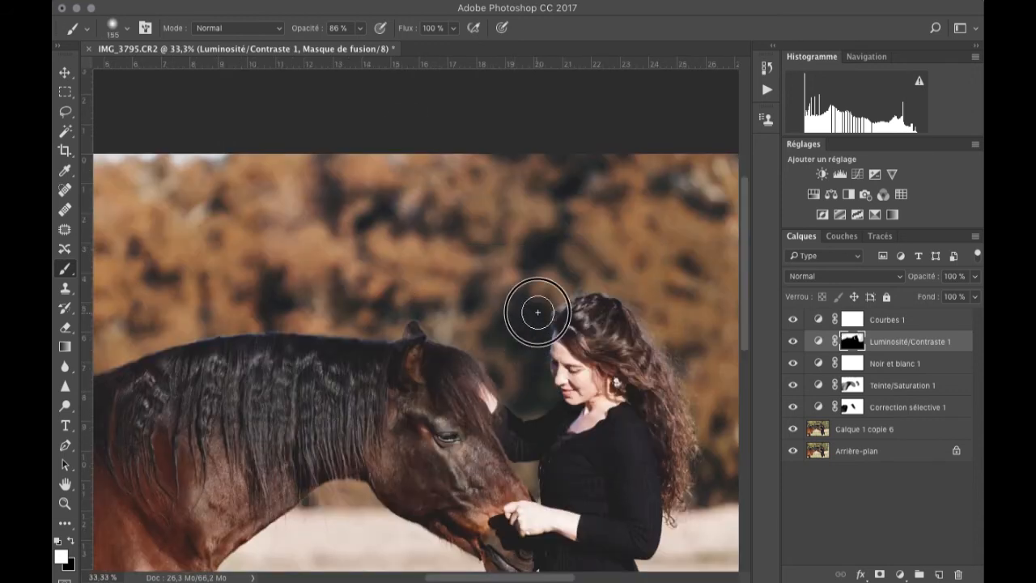
scroll(497, 393, "down", 3)
mouse_move(330, 225)
left_mouse_down()
mouse_move(255, 111)
mouse_move(300, 305)
left_mouse_up()
Step: Enlarge the brush and paint the contrast into the remaining background and meadow around the woman and horse
right_click(448, 239)
left_click_drag(604, 275, 613, 274)
mouse_move(477, 185)
left_mouse_down()
mouse_move(549, 231)
mouse_move(624, 327)
left_mouse_up()
mouse_move(654, 349)
left_mouse_down()
mouse_move(579, 238)
mouse_move(471, 168)
left_mouse_up()
mouse_move(467, 365)
left_mouse_down()
mouse_move(592, 313)
mouse_move(601, 249)
left_mouse_up()
mouse_move(188, 395)
left_mouse_down()
mouse_move(349, 365)
mouse_move(307, 351)
left_mouse_up()
Step: Tone down the contrast in the meadow with a black 257 px brush at 49 % opacity and compare the result
key("z")
double_click(356, 344, "alt")
left_click(792, 344)
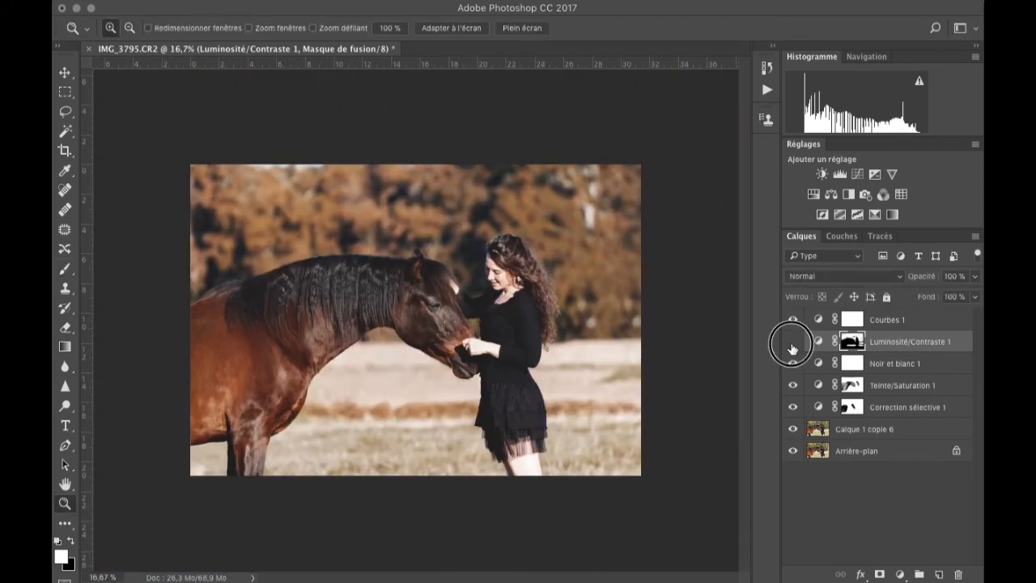
key("b")
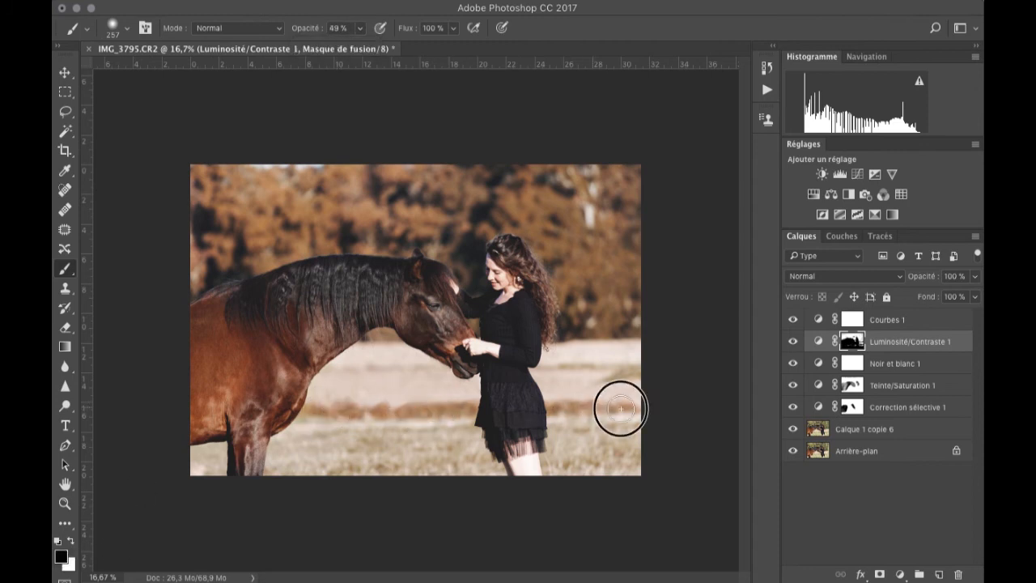
left_click(792, 344)
left_click(792, 344)
mouse_move(792, 320)
left_mouse_down()
mouse_move(790, 427)
mouse_move(793, 320)
left_mouse_up()
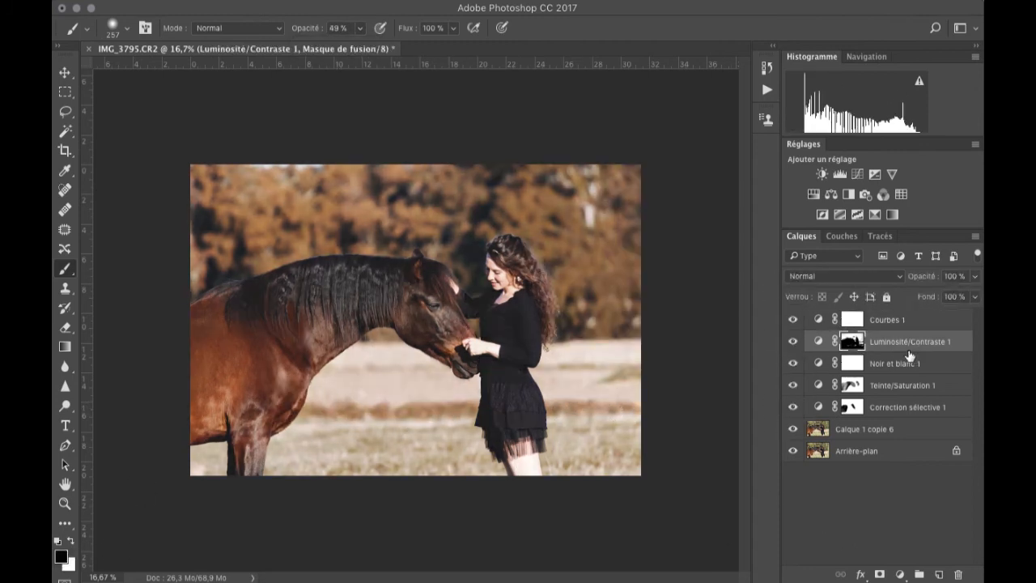
Step: Create a layer group named D&B below Courbes 1 and check the effect of Courbes 1
left_click(829, 406, "shift")
key("super+g")
type("D")
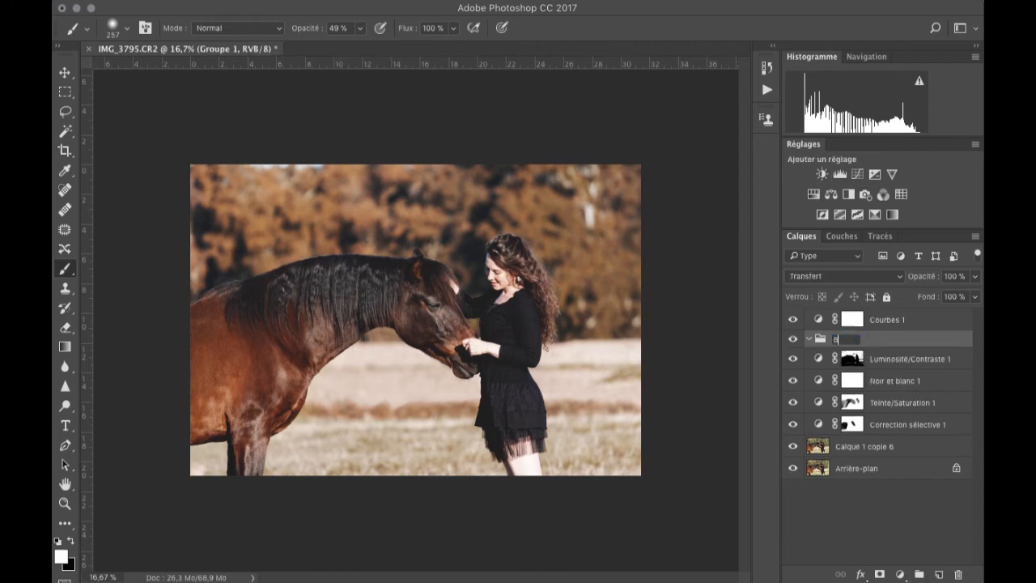
type("&B")
key("Return")
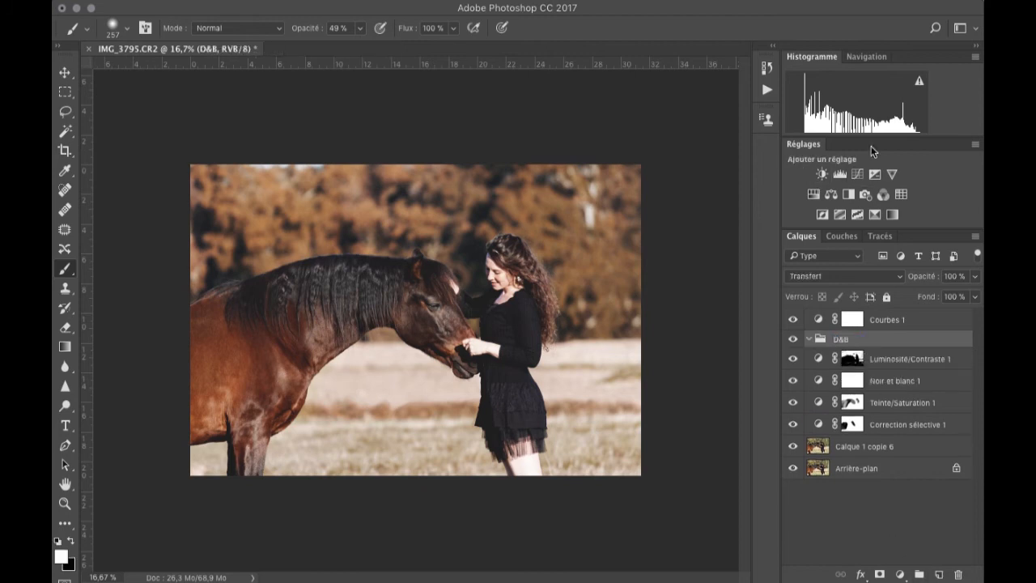
mouse_move(793, 320)
left_mouse_down()
mouse_move(791, 433)
mouse_move(794, 324)
left_mouse_up()
left_click(794, 322)
Step: Add two Curves layers in the D&B group, a darkening one named ombre and a brightening one named highlight
left_click(839, 174)
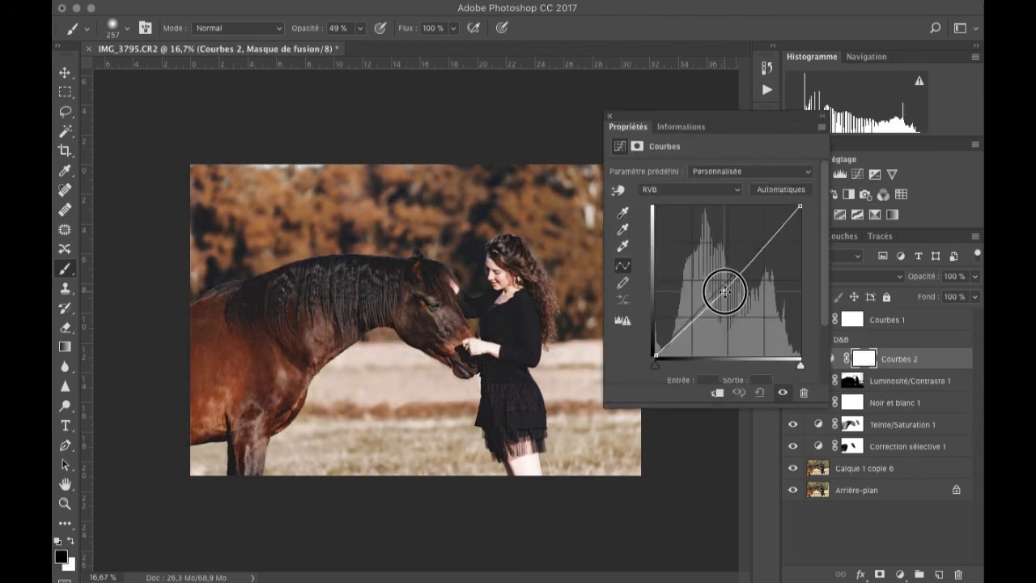
double_click(899, 359)
type("n")
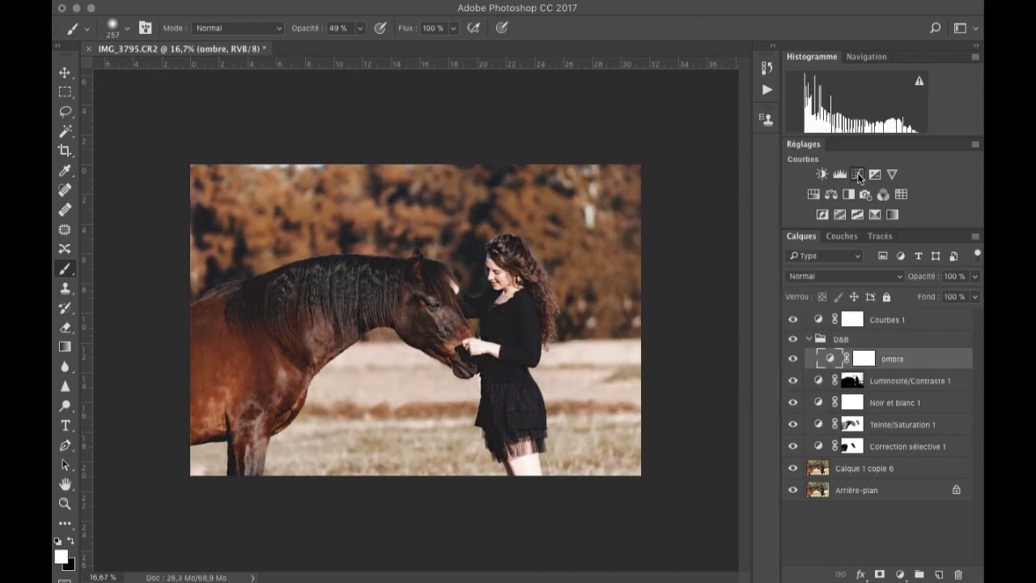
left_click(858, 176)
double_click(898, 359)
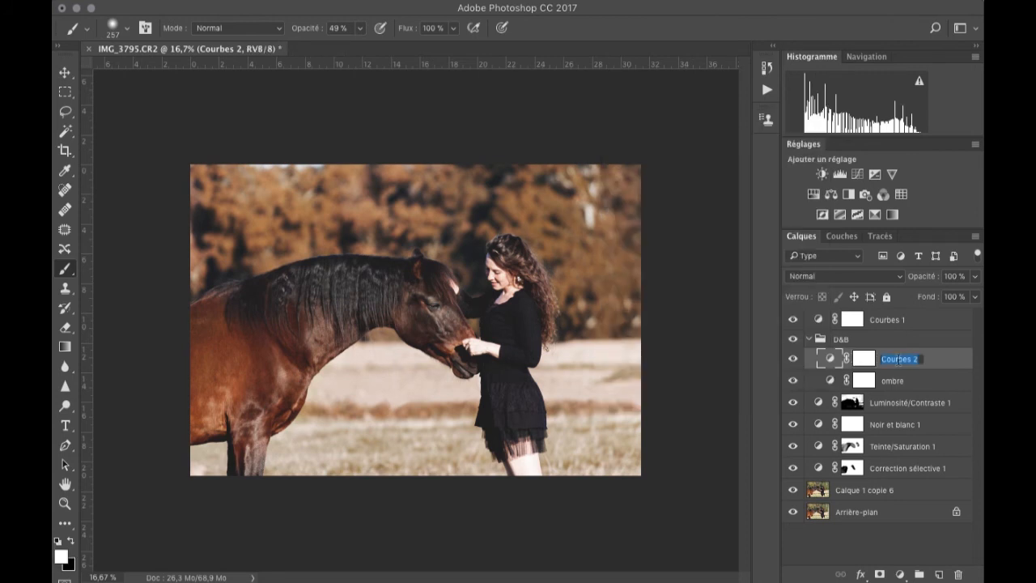
Step: Fill the masks of the ombre and highlight layers with black
left_click(65, 504)
left_click(301, 356)
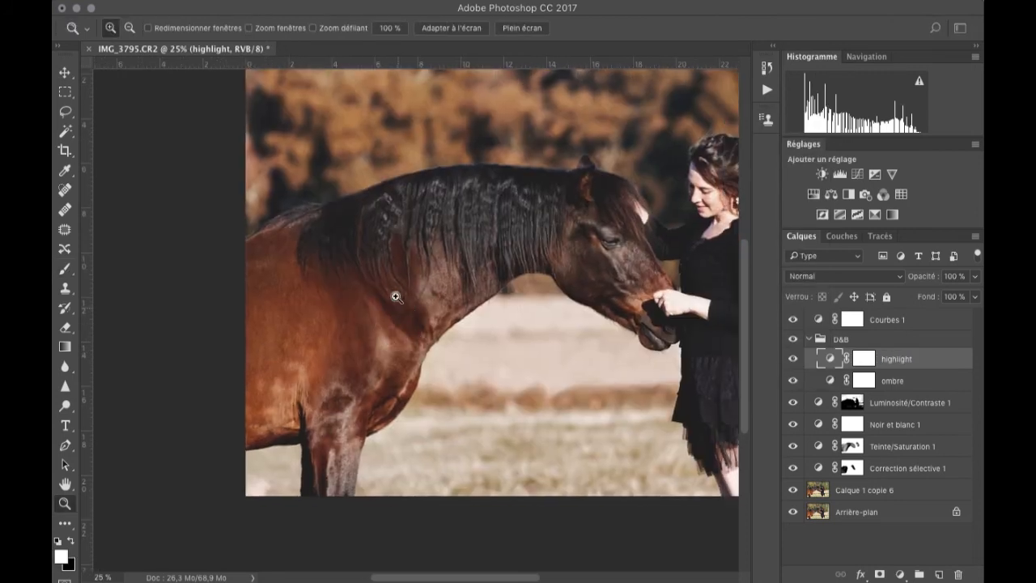
left_click(863, 380)
left_click(65, 523)
left_click(343, 373)
left_click(863, 359)
left_click(548, 354)
Step: Hide the highlight layer and darken the horse's chest and foreleg on the ombre mask with a white 142 px brush at 34 % opacity
left_click(64, 504)
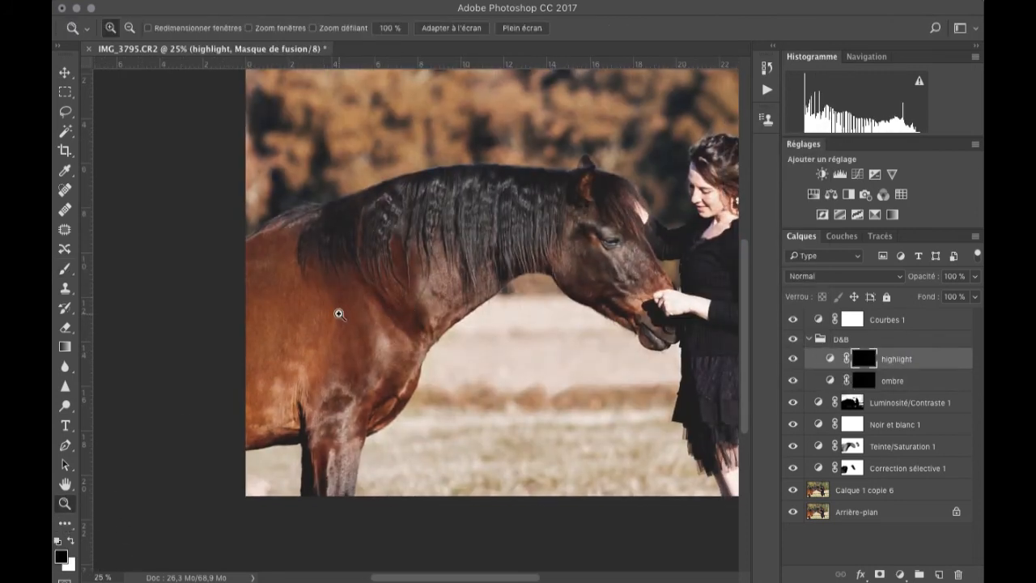
left_click(336, 313)
left_click(793, 359)
left_click(864, 380)
key("b")
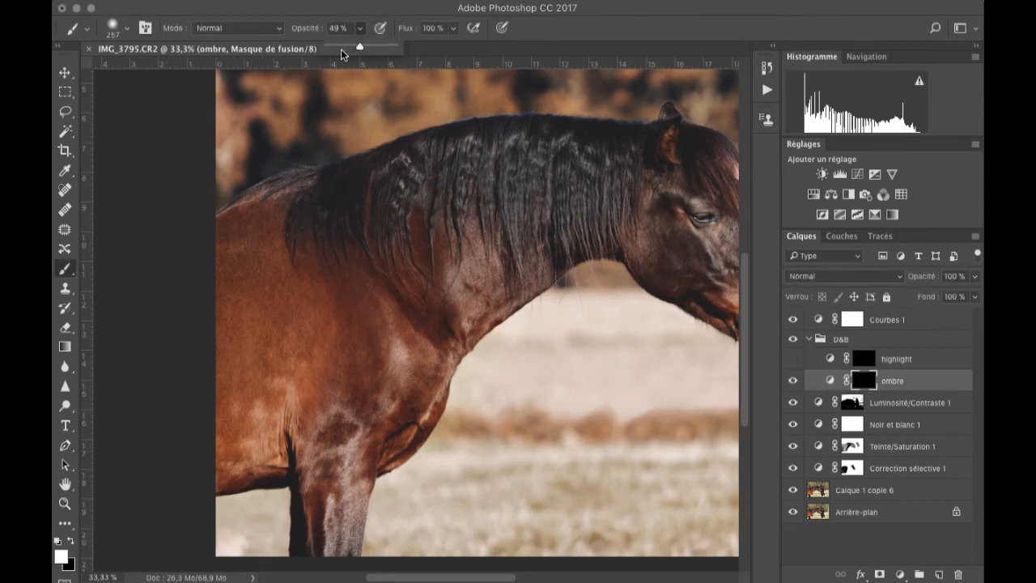
left_click(349, 47)
right_click(340, 354)
left_click(482, 393)
left_click(430, 426)
left_click_drag(289, 399, 259, 446)
scroll(279, 440, "down", 2)
scroll(279, 439, "right", 2)
left_click_drag(323, 427, 337, 415)
left_click_drag(321, 502, 313, 527)
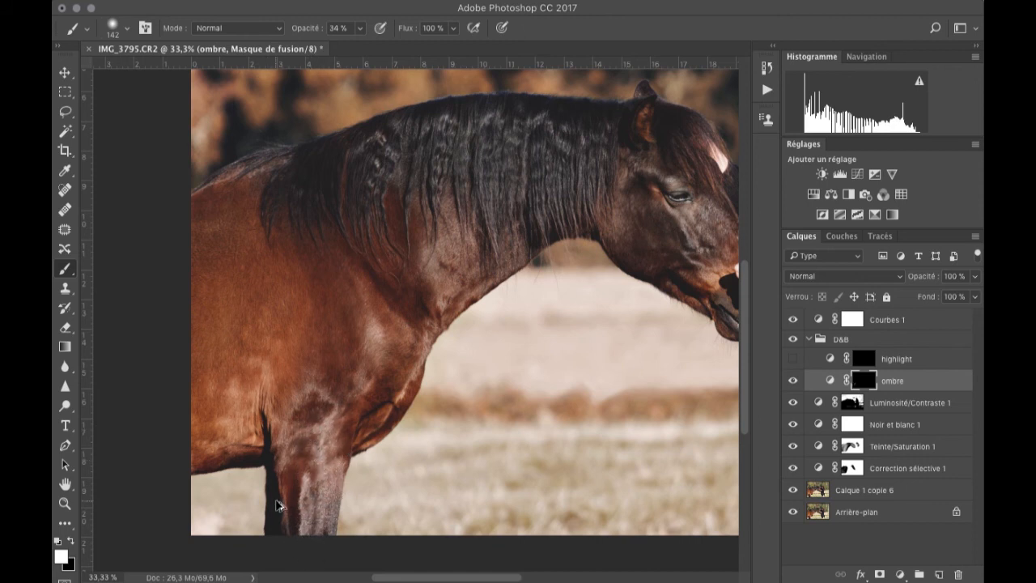
Step: Darken the shadows on the horse's shoulder, belly, neck and mane on the ombre mask
left_click_drag(393, 297, 427, 317)
left_click_drag(396, 212, 399, 225)
left_click(339, 328)
left_click_drag(308, 406, 314, 417)
left_click_drag(339, 307, 349, 272)
left_click_drag(313, 426, 306, 498)
left_click_drag(276, 404, 239, 424)
mouse_move(360, 394)
left_mouse_down()
mouse_move(396, 391)
mouse_move(425, 365)
left_mouse_up()
left_click_drag(456, 243, 424, 308)
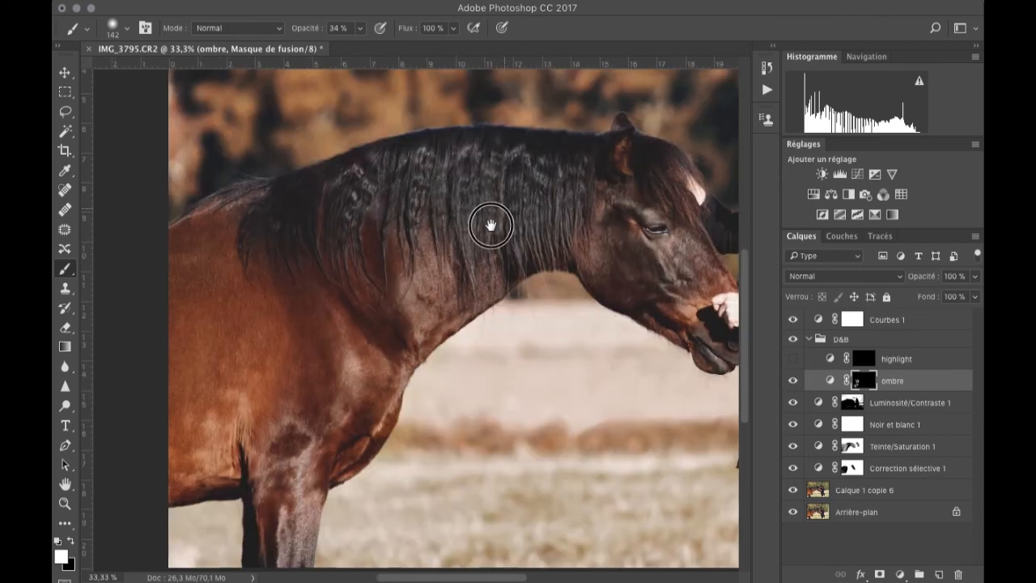
left_click_drag(490, 224, 487, 231)
left_click_drag(526, 263, 526, 258)
scroll(526, 258, "up", 2)
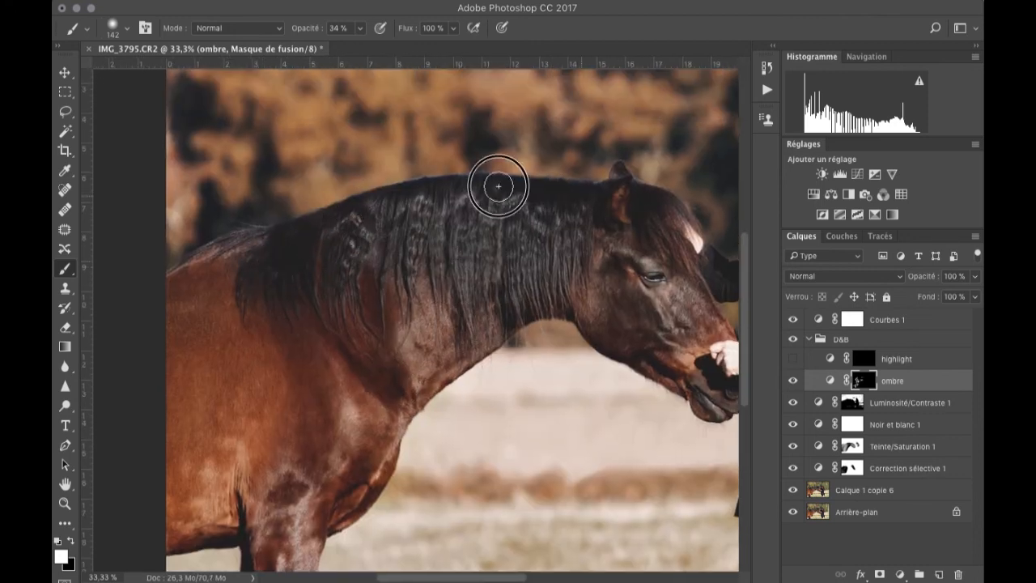
Step: Darken the shadows on the horse's cheek and face on the ombre mask with a 73 px brush
scroll(549, 219, "right", 3)
left_click(571, 370)
left_click(575, 328, "super")
left_click(585, 328, "super")
scroll(480, 248, "right", 3)
scroll(477, 267, "up", 4)
right_click(471, 304)
left_click_drag(604, 352, 594, 354)
mouse_move(418, 347)
left_mouse_down()
mouse_move(430, 347)
mouse_move(411, 325)
mouse_move(365, 336)
left_mouse_up()
left_click_drag(422, 403, 459, 397)
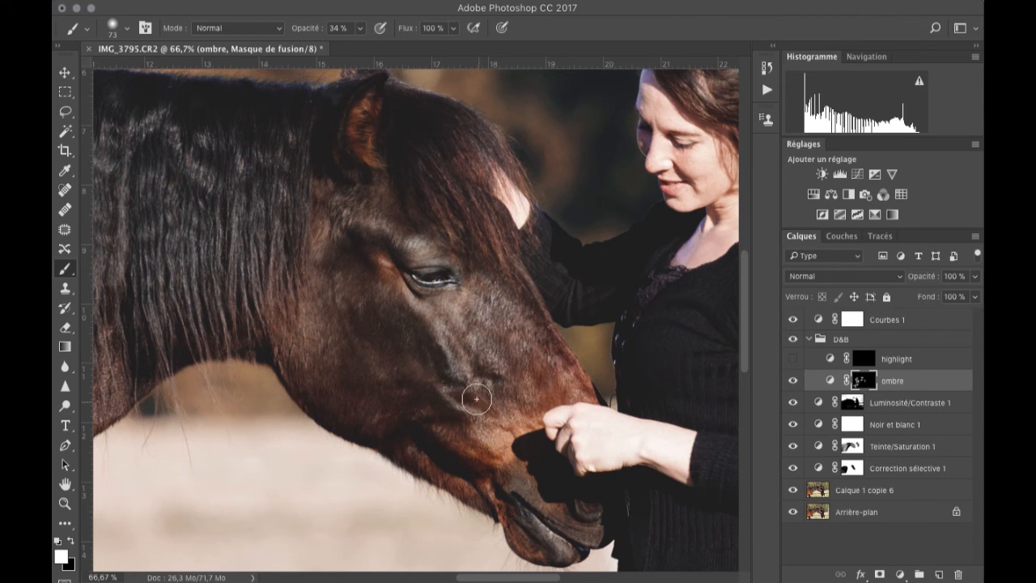
left_click_drag(451, 208, 387, 96)
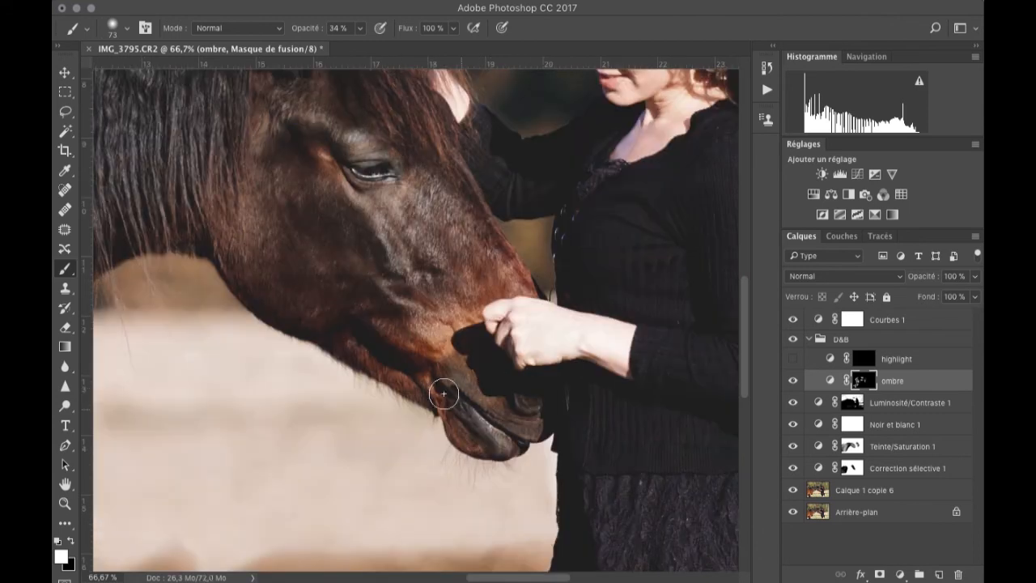
Step: Darken the horse's muzzle, jaw and forehead on the ombre mask and compare the photo with and without that layer
left_click_drag(507, 367, 609, 398)
left_click(319, 292)
left_click_drag(260, 259, 325, 372)
left_click_drag(433, 198, 455, 107)
left_click_drag(418, 197, 445, 157)
left_click(439, 330, "alt")
left_click(430, 319, "alt")
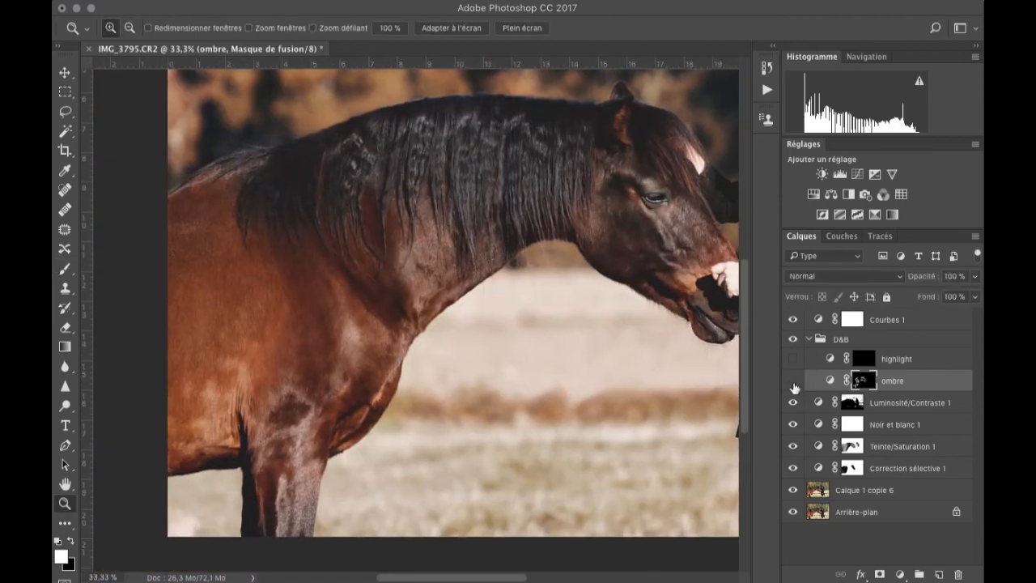
Step: Show the highlight layer and brighten the light areas of the horse's flank and chest on its mask with the 73 px brush
left_click(793, 358)
left_click(863, 358)
key("b")
left_click_drag(237, 388, 224, 411)
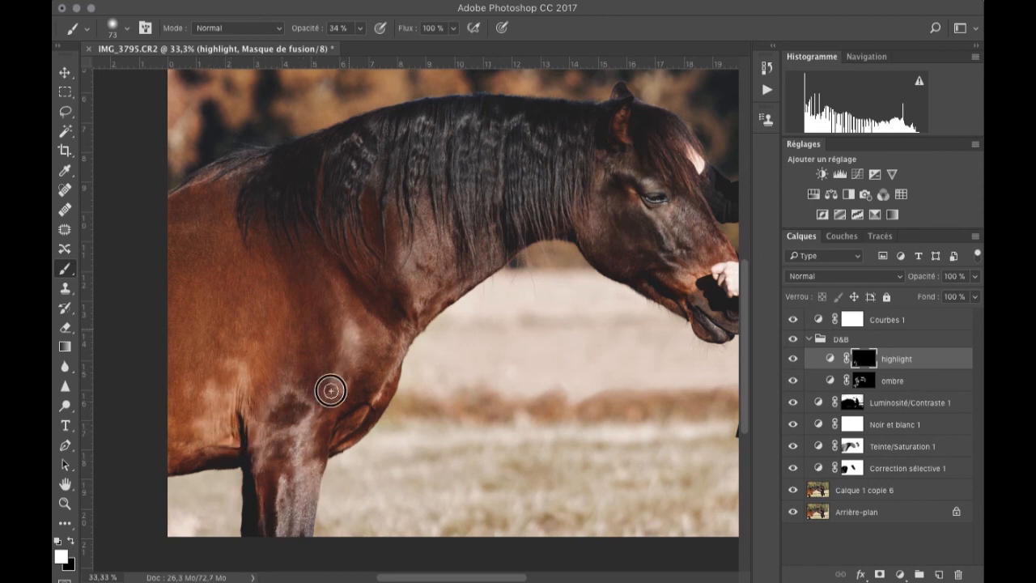
left_click_drag(370, 409, 383, 387)
key("space")
left_click_drag(440, 235, 411, 298)
Step: Brighten the horse's shoulder and mane on the highlight mask with a 115 px brush
right_click(411, 300)
left_click(543, 357)
left_click_drag(391, 359, 398, 281)
left_click_drag(368, 188, 366, 197)
key("space")
left_click_drag(483, 201, 346, 211)
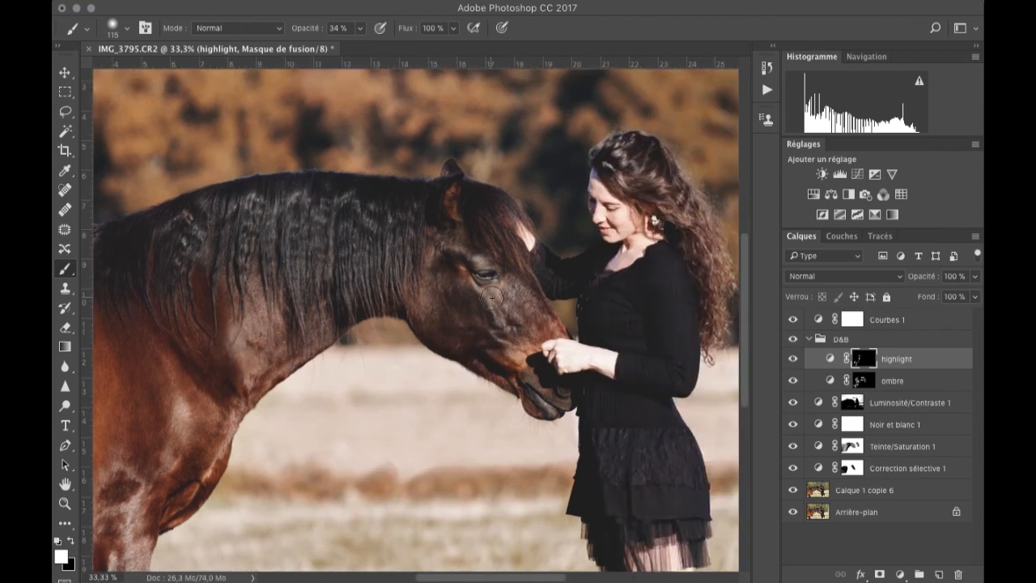
Step: Brighten the light areas of the horse's face on the highlight mask with a 59 px brush
key("super+space")
left_click(489, 296)
left_click_drag(359, 271, 355, 283)
right_click(490, 226)
left_click(603, 282)
left_click(483, 222)
mouse_move(476, 273)
left_mouse_down()
mouse_move(527, 303)
mouse_move(522, 312)
left_mouse_up()
key("space")
left_click_drag(509, 369, 408, 395)
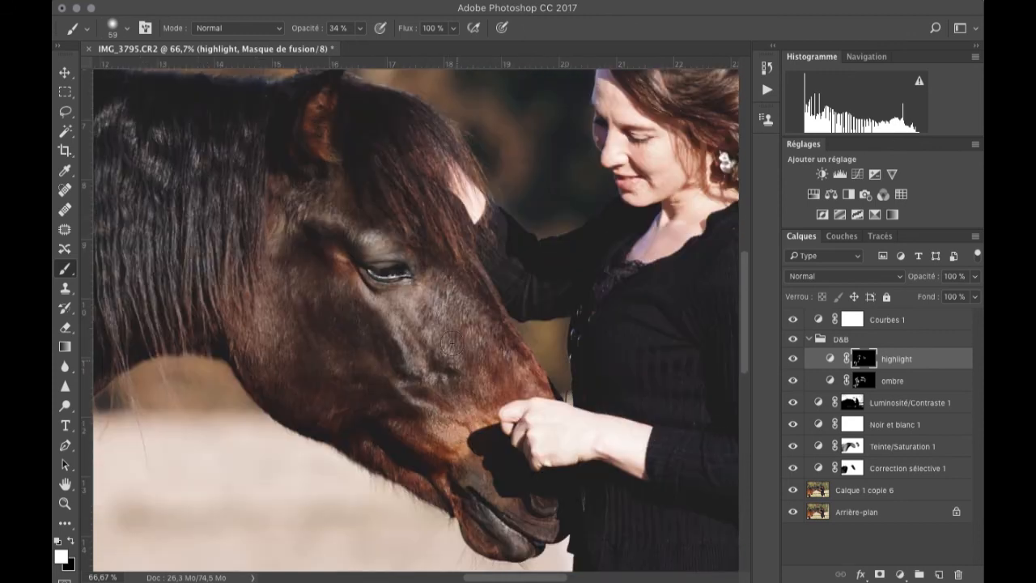
key("space")
left_click_drag(451, 294, 423, 371)
Step: Collapse the D&B group and compare the whole photo with and without the group and the other edits
key("z")
left_click(422, 372, "alt")
left_click(422, 372, "alt")
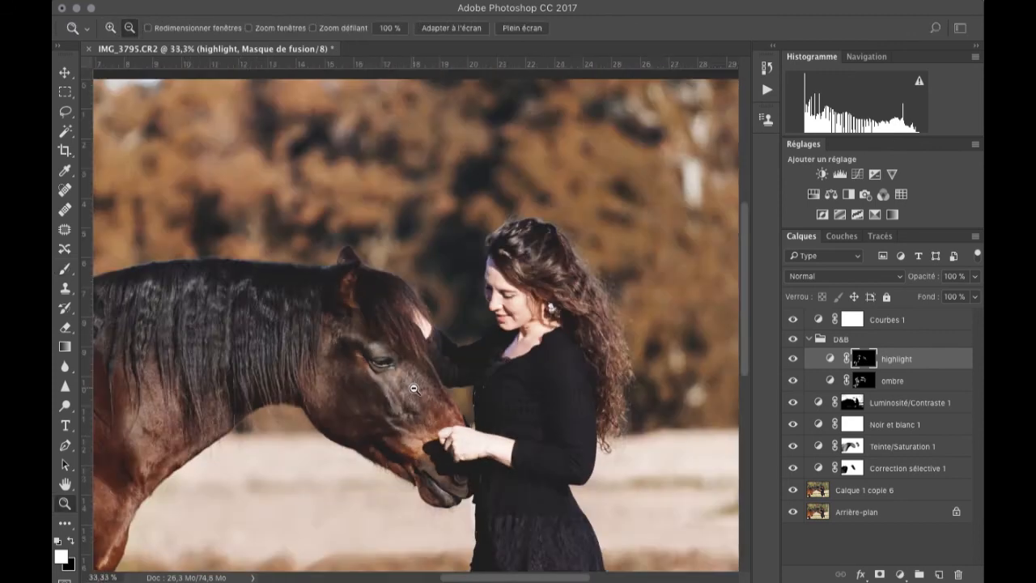
left_click(421, 372, "alt")
left_click(421, 373, "alt")
left_click(808, 340)
left_click(331, 357)
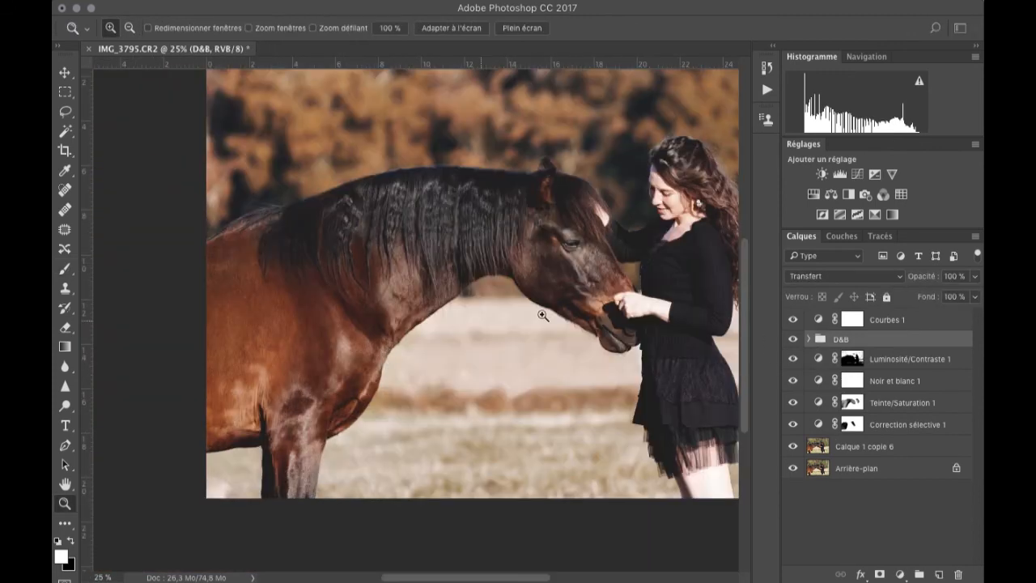
left_click(790, 341)
left_click(827, 530)
mouse_move(793, 320)
left_mouse_down()
mouse_move(794, 373)
mouse_move(793, 319)
left_mouse_up()
Step: Select the woman's leg, hand and forearm on Calque 1 copie 6 with the Quick Selection tool
left_click(525, 441, "alt")
left_click(527, 442)
left_click(409, 283)
left_click(404, 284)
key("w")
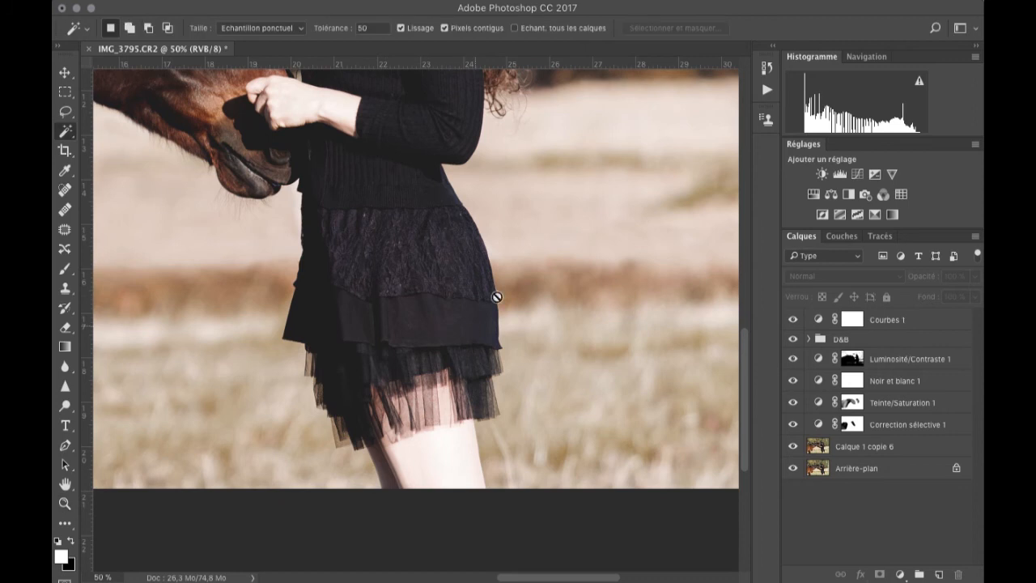
left_click(826, 443)
left_click_drag(67, 135, 100, 129)
left_click(446, 467)
mouse_move(358, 129)
left_mouse_down()
mouse_move(398, 250)
mouse_move(334, 222)
left_mouse_up()
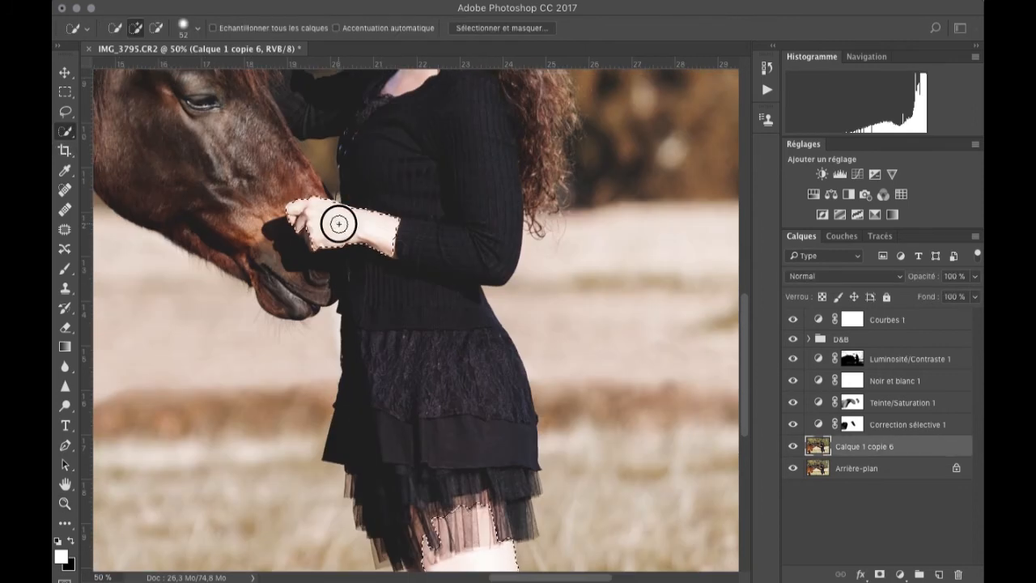
scroll(339, 235, "up", 5)
scroll(340, 234, "right", 2)
left_click_drag(373, 328, 348, 73)
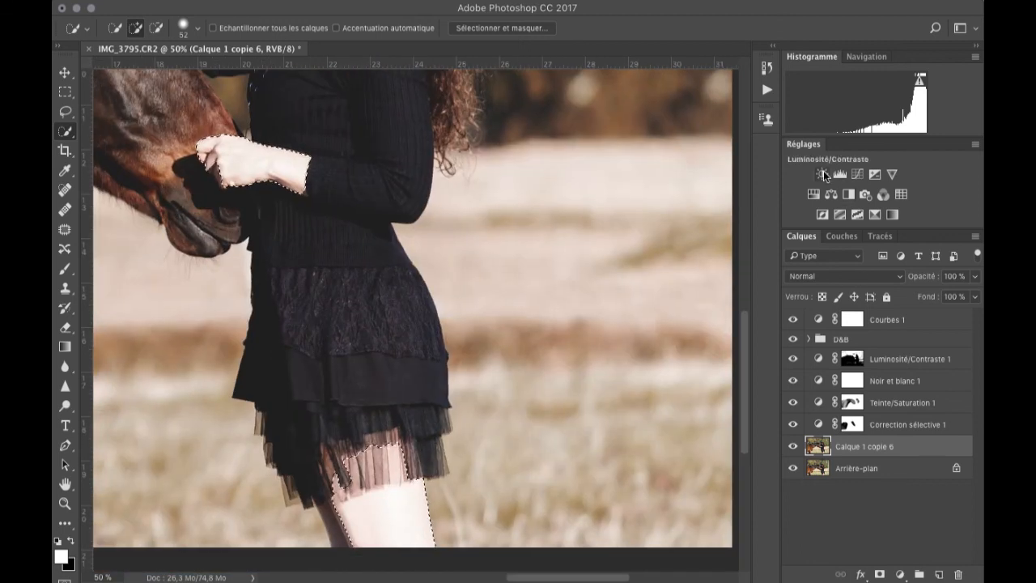
Step: Add a Brightness/Contrast adjustment layer for the selected skin and lower its brightness to about -25
left_click(821, 174)
left_click_drag(711, 204, 692, 210)
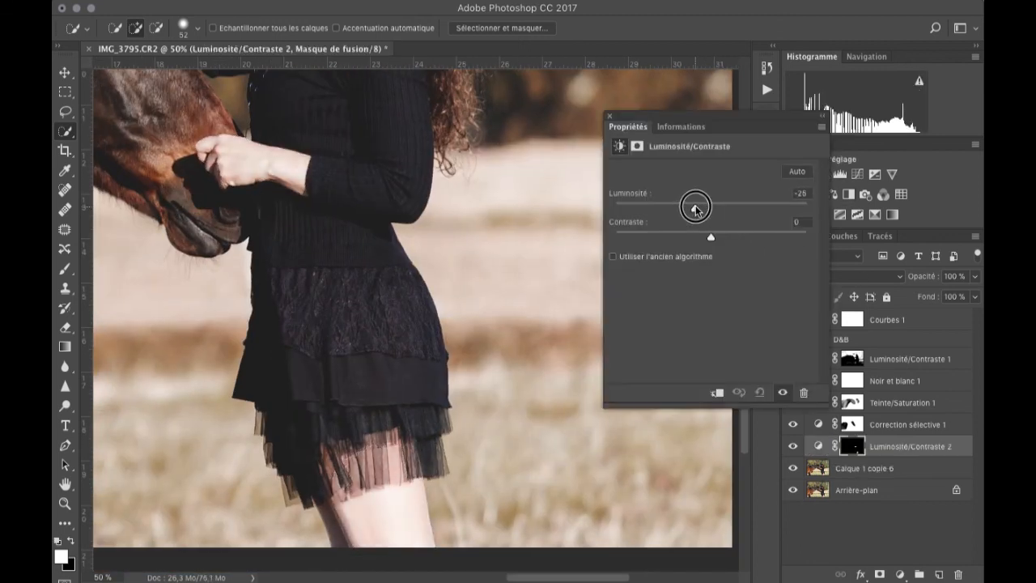
left_click(612, 131)
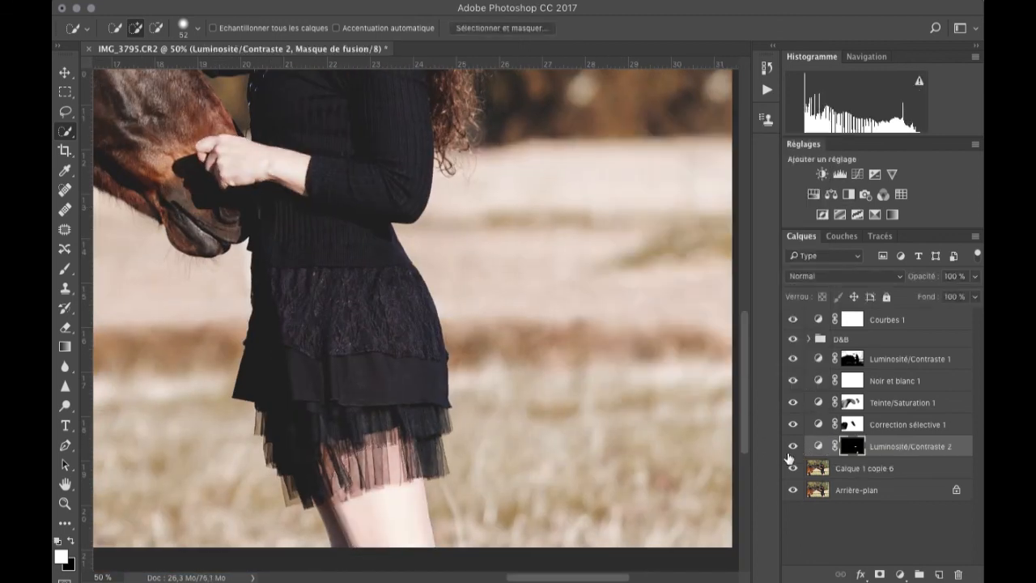
Step: Feather the mask of Luminosité/Contraste 2 by 2.7 px
double_click(854, 446)
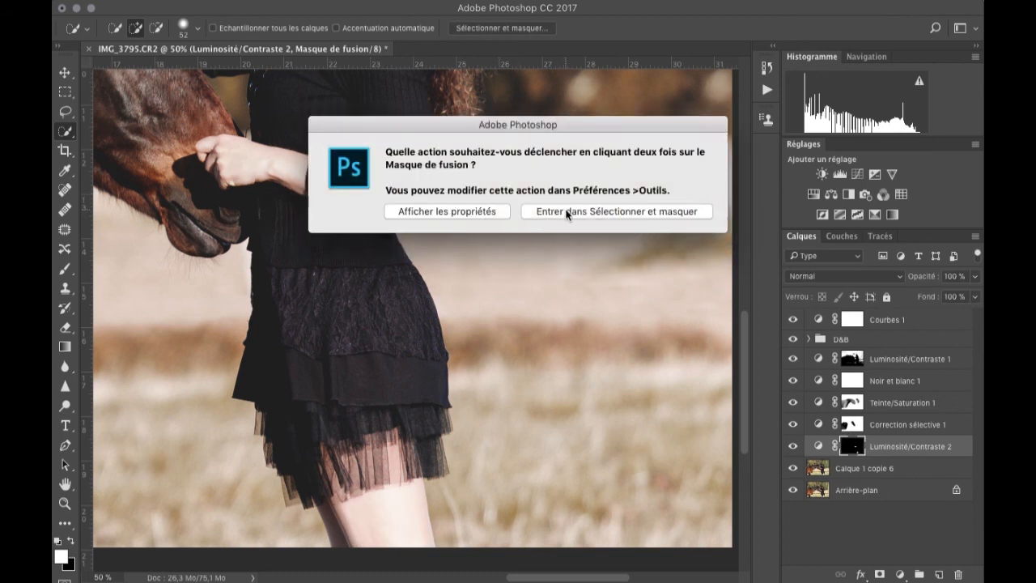
left_click(478, 267)
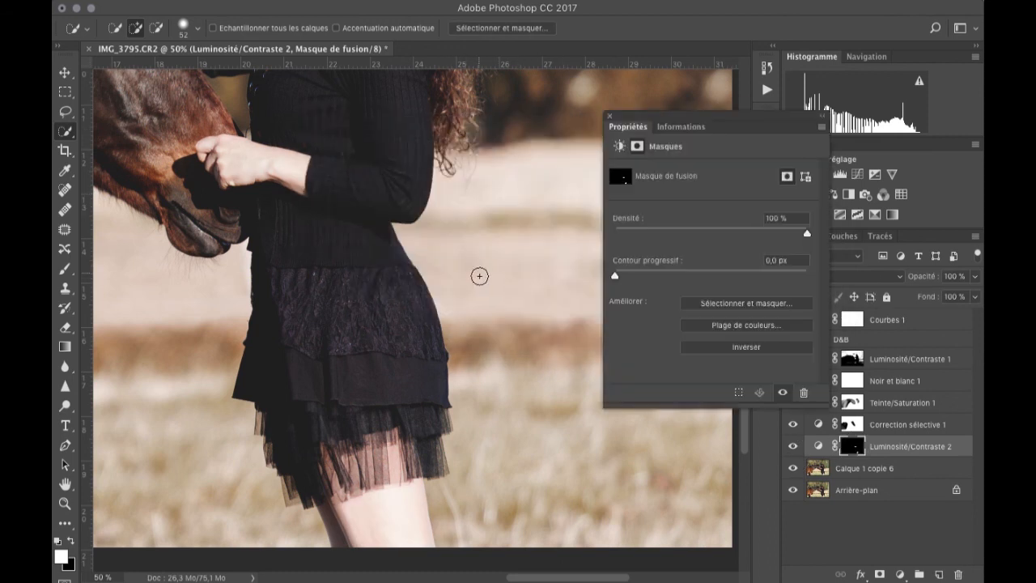
left_click_drag(623, 280, 641, 279)
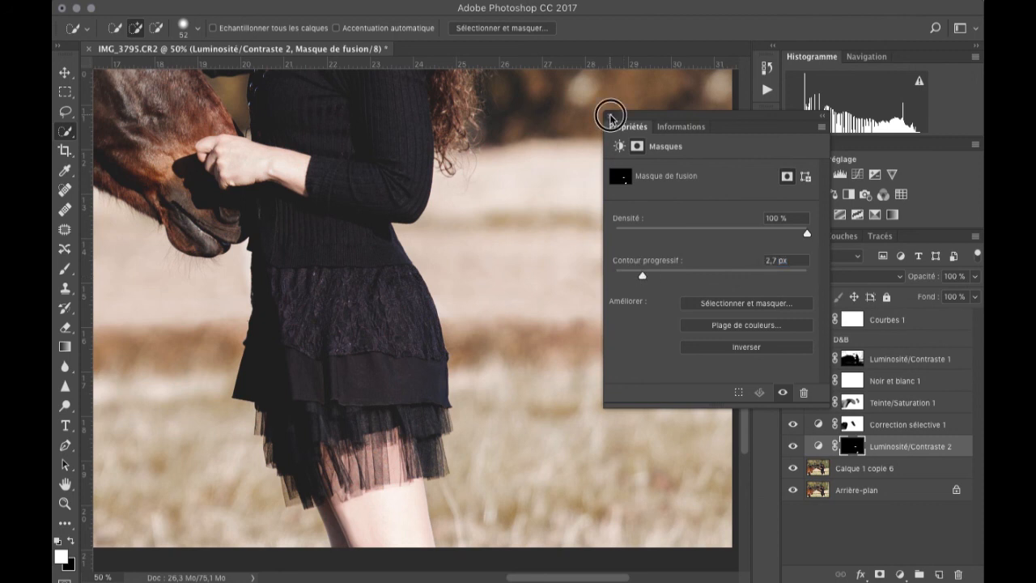
left_click(609, 118)
Step: View the whole photo and compare it with and without the retouching layers
left_click_drag(333, 280, 559, 380)
key("z")
left_click(382, 323, "alt")
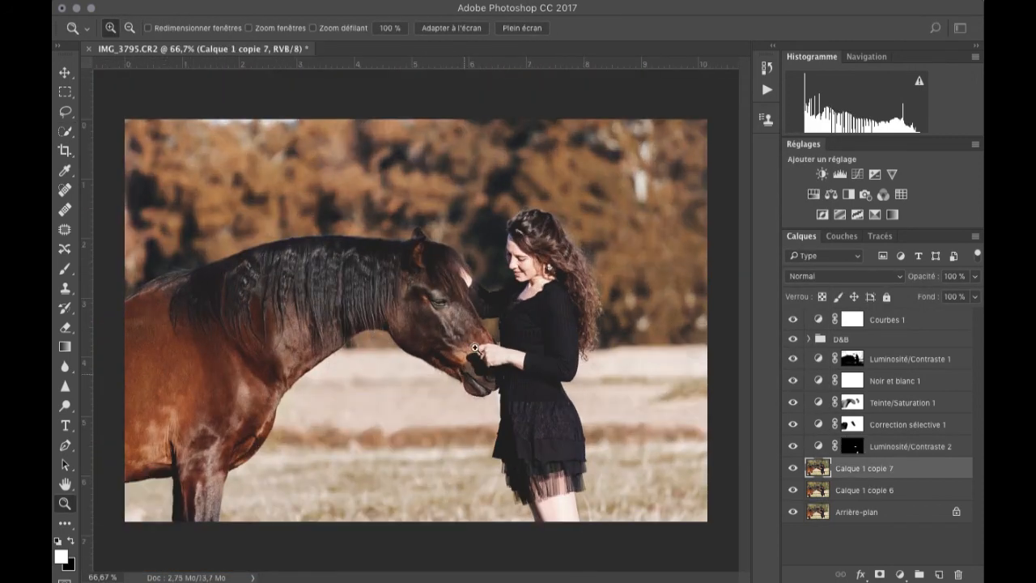
mouse_move(791, 324)
left_mouse_down()
mouse_move(792, 468)
mouse_move(792, 324)
left_mouse_up()
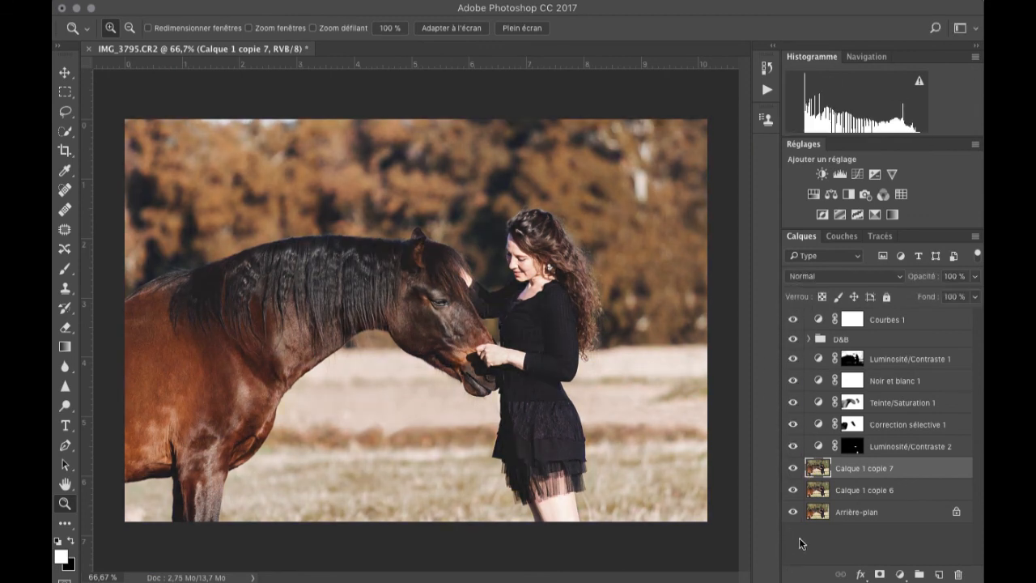